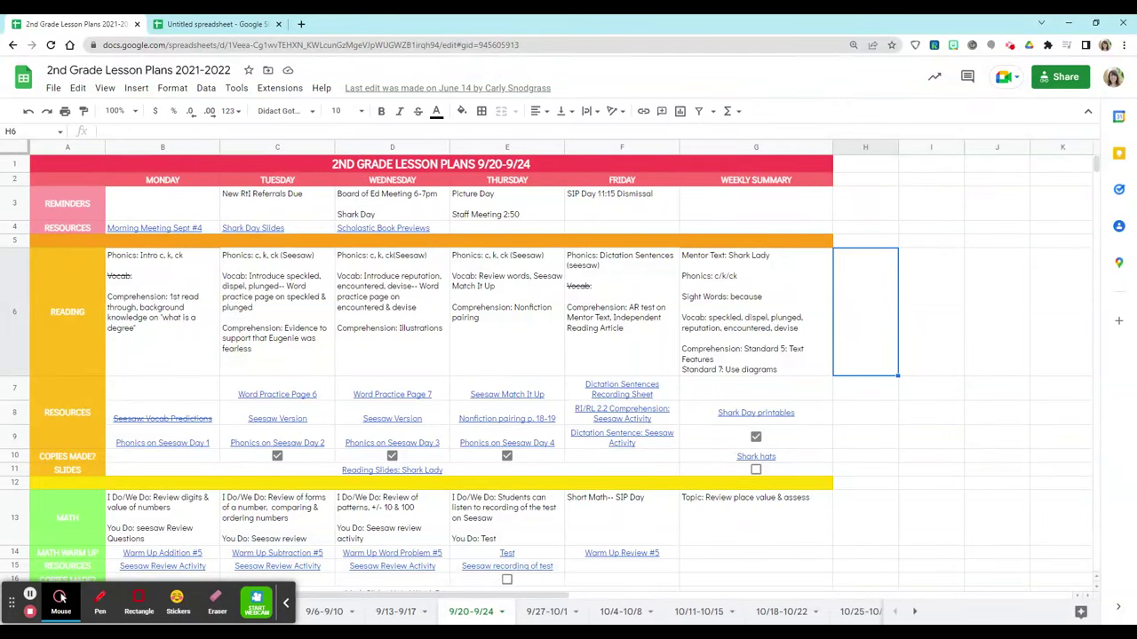
Look over the existing 9/20-9/24 lesson plans, switch to the untitled spreadsheet, and merge cells A1 through G1.
{"action": "scroll", "coordinate": [533, 373], "scroll_direction": "down", "scroll_amount": 5}
{"action": "scroll", "coordinate": [533, 373], "scroll_direction": "down", "scroll_amount": 1}
{"action": "left_click", "coordinate": [259, 21]}
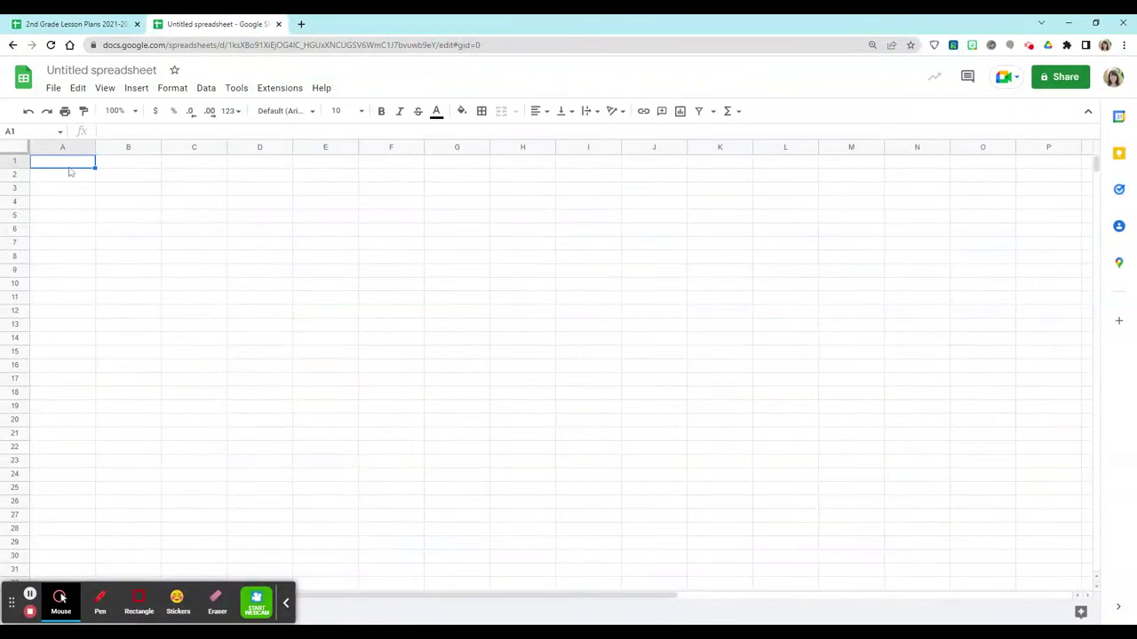
{"action": "key", "text": "ctrl+shift+Tab"}
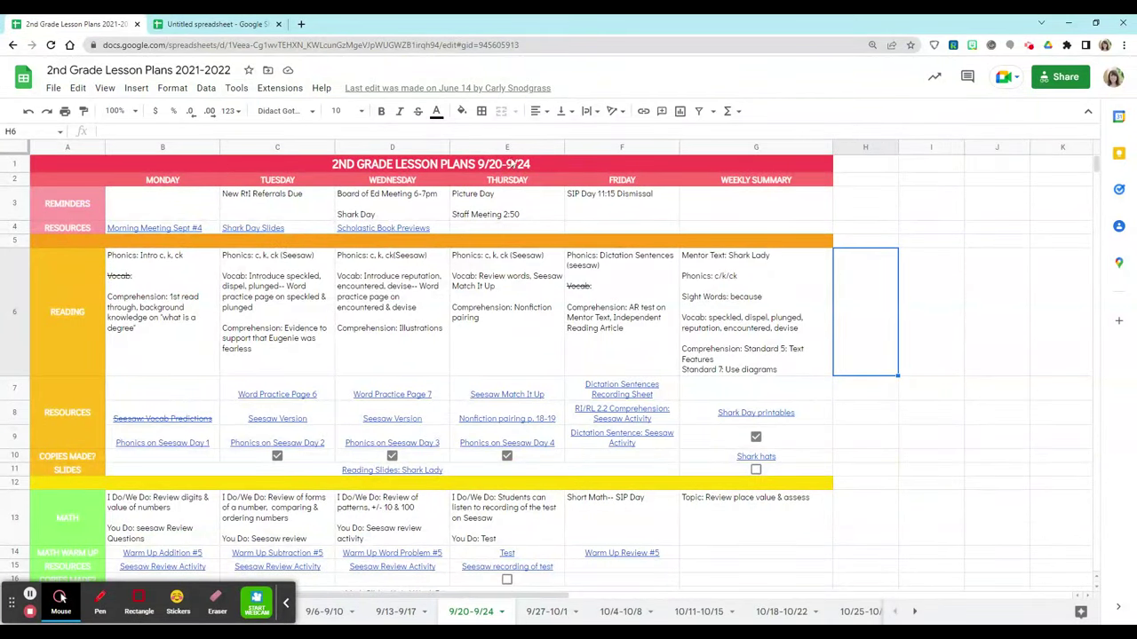
{"action": "left_click", "coordinate": [201, 24]}
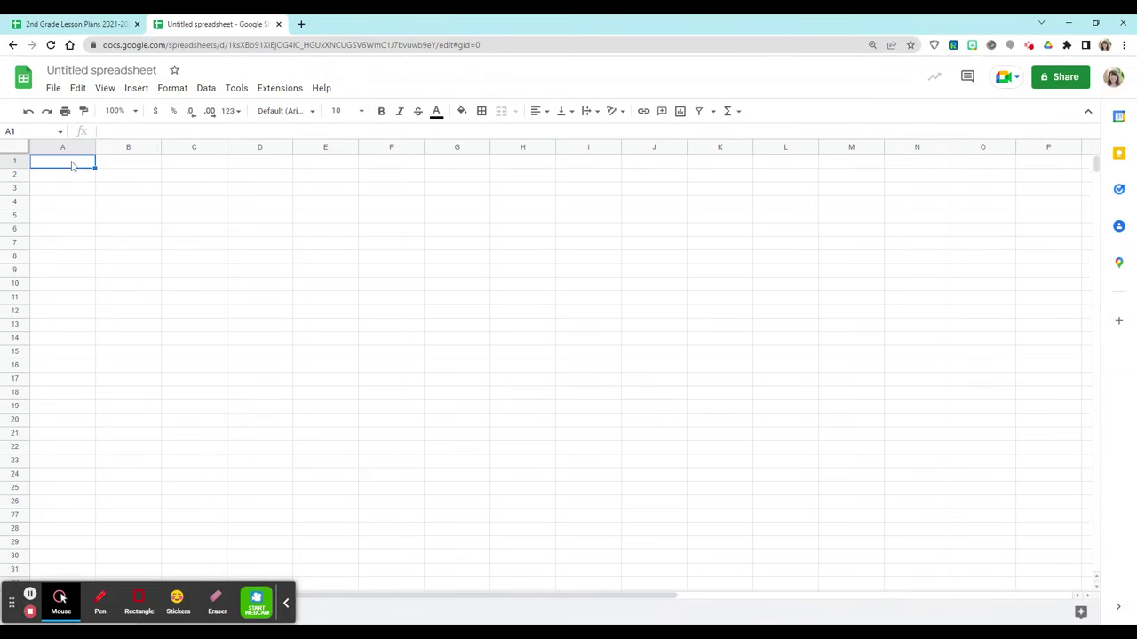
{"action": "left_click_drag", "start_coordinate": [73, 165], "coordinate": [468, 163]}
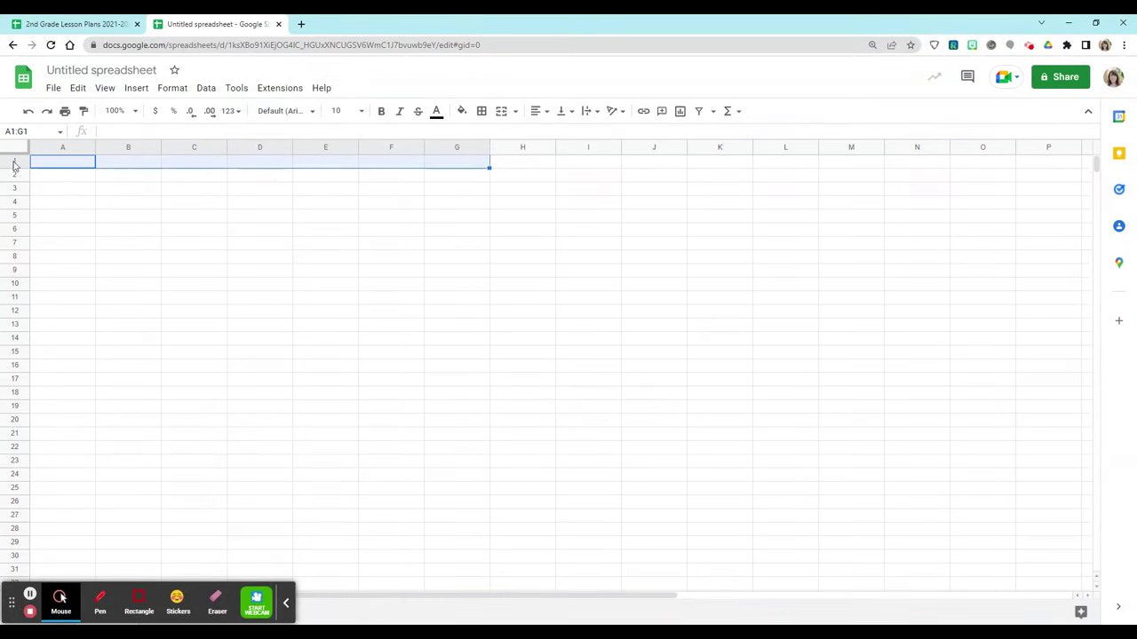
{"action": "left_click", "coordinate": [516, 112]}
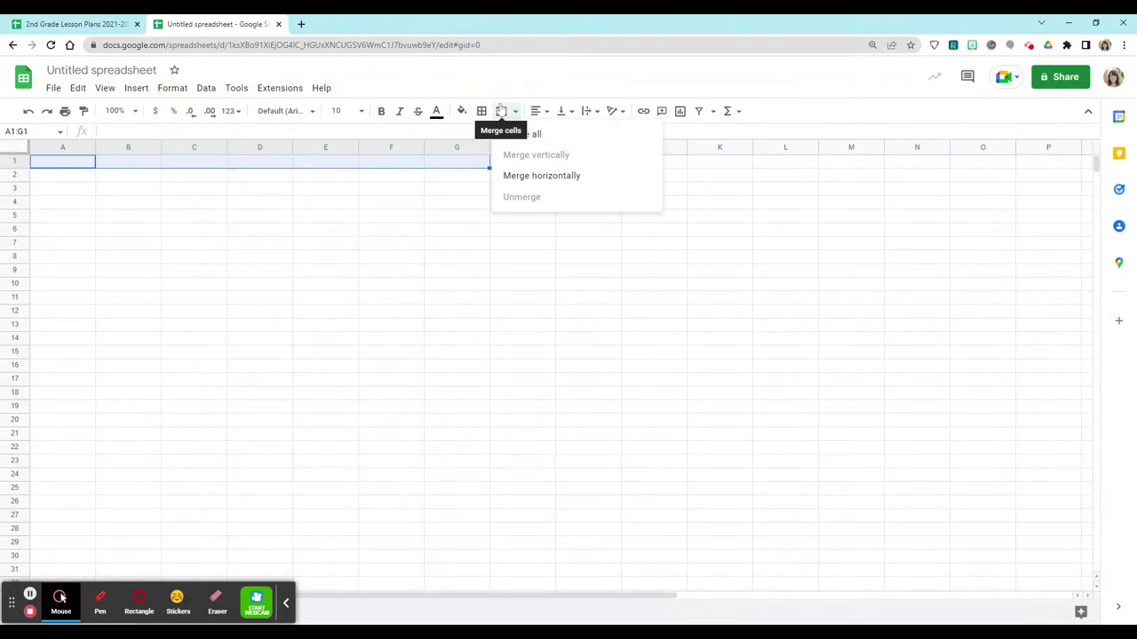
{"action": "left_click", "coordinate": [502, 111]}
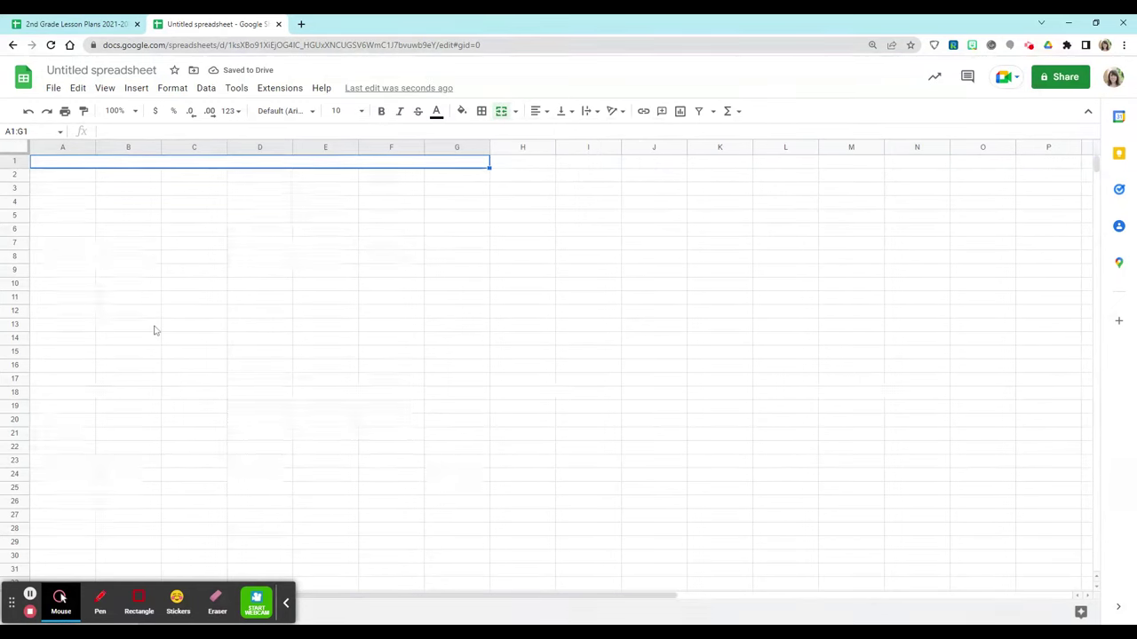
Enter the title "Lesson Plans for 8/15-8/20" in the merged cell of row 1.
{"action": "type", "text": "Lesson Plans for 8/15"}
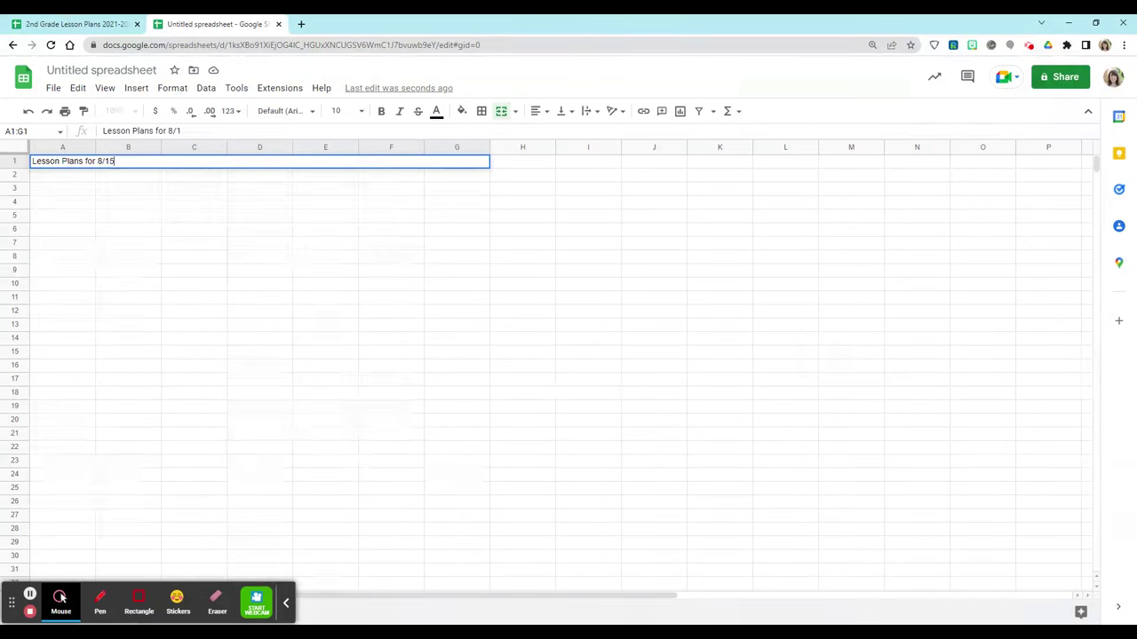
{"action": "type", "text": "-8/20"}
{"action": "key", "text": "Return"}
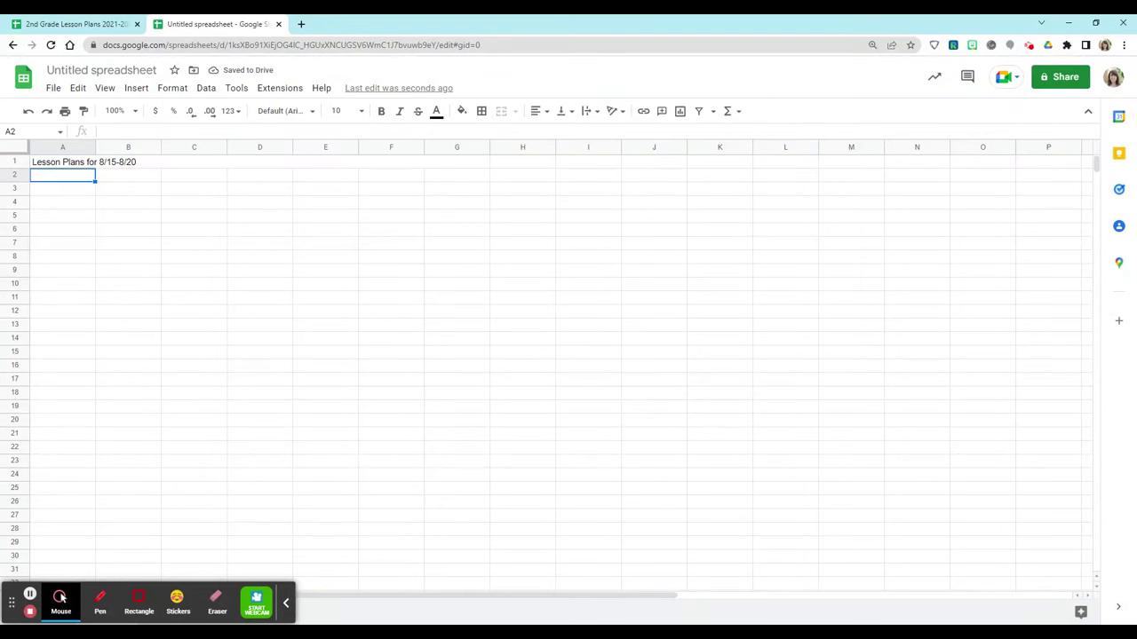
Enter the weekday headings Monday, Tuesday, Wednesday, Thursday and Friday in cells B2 through F2.
{"action": "left_click", "coordinate": [134, 178]}
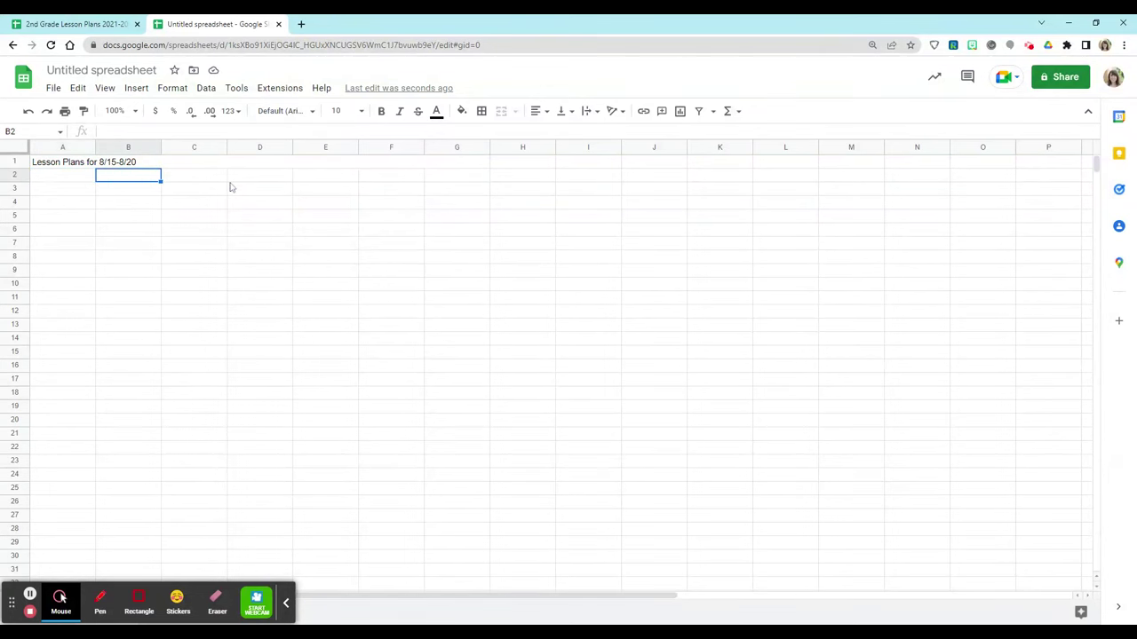
{"action": "type", "text": "Monday"}
{"action": "key", "text": "Tab"}
{"action": "type", "text": "Tuesday"}
{"action": "key", "text": "Tab"}
{"action": "type", "text": "Wednesday"}
{"action": "key", "text": "Tab"}
{"action": "type", "text": "Thursday"}
{"action": "key", "text": "Tab"}
{"action": "type", "text": "Friday"}
{"action": "key", "text": "Tab"}
Add the heading "Weekly Summary" in cell G2, after Friday.
{"action": "type", "text": "Su"}
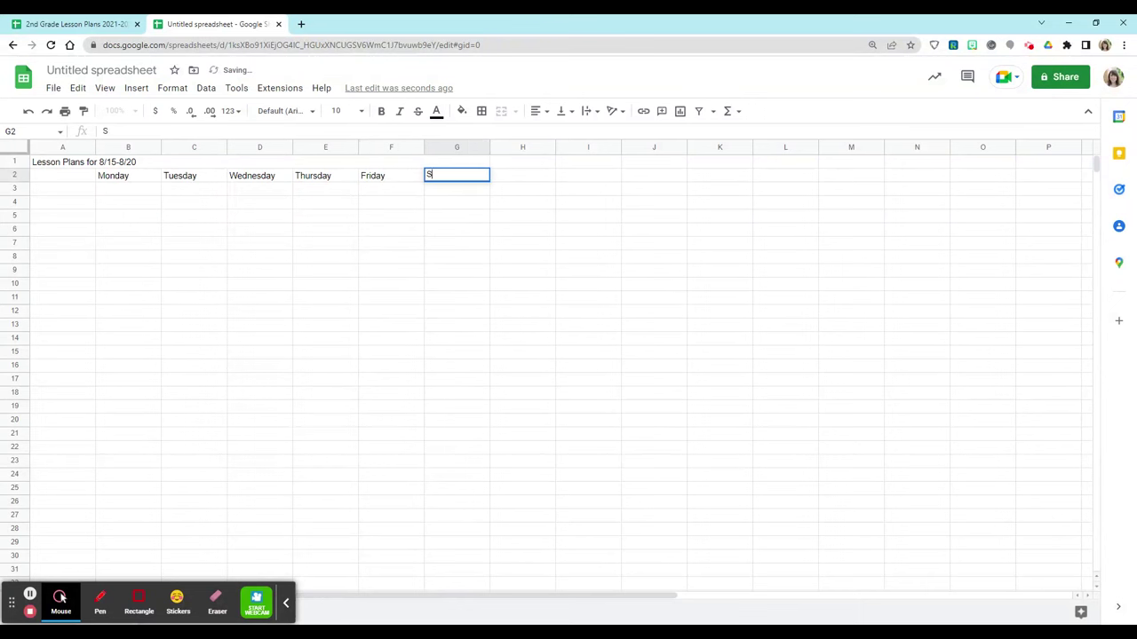
{"action": "key", "text": "BackSpace"}
{"action": "type", "text": "Wek"}
{"action": "type", "text": "ekly Summary"}
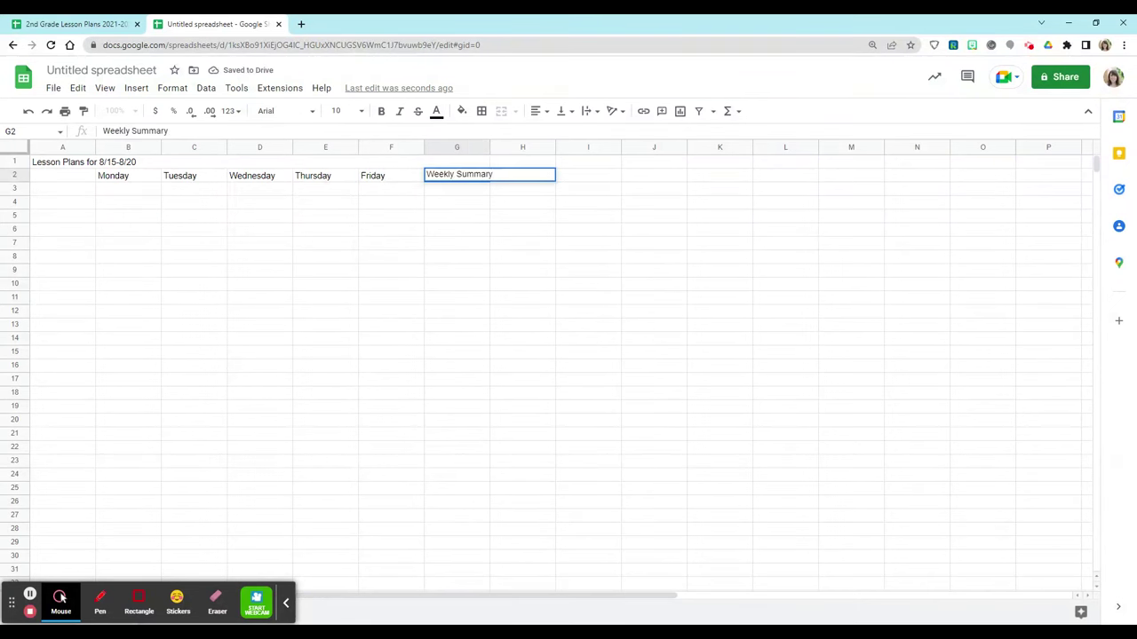
{"action": "left_click", "coordinate": [267, 237]}
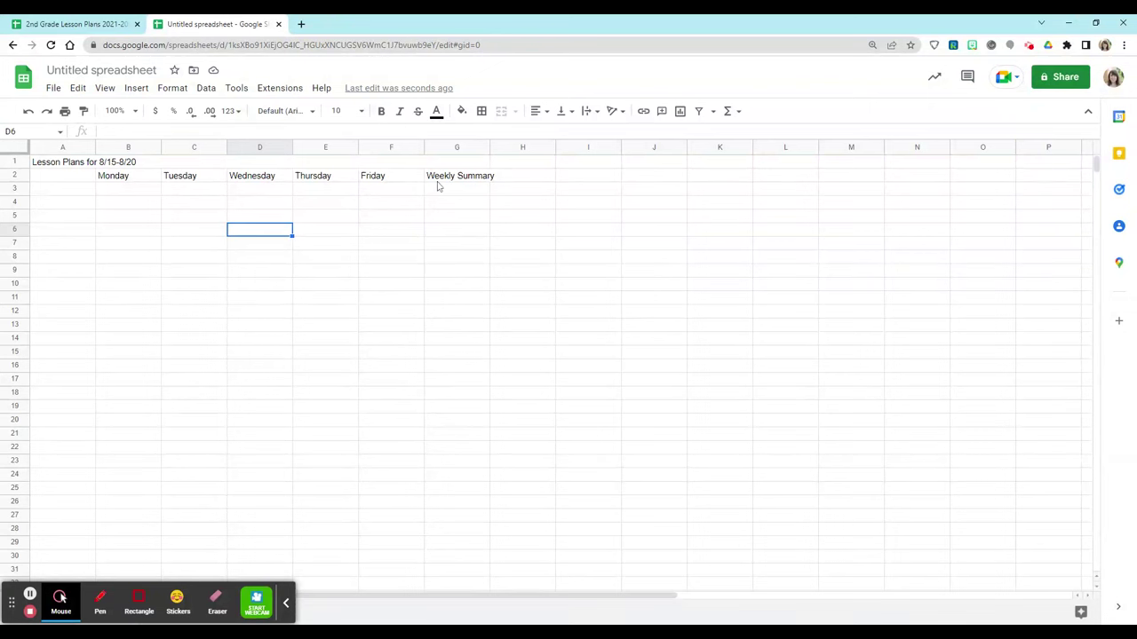
Following the existing lesson plans, enter the row labels Reading, Resources, Copies Made and Slides in cells A3 through A6.
{"action": "left_click", "coordinate": [79, 193]}
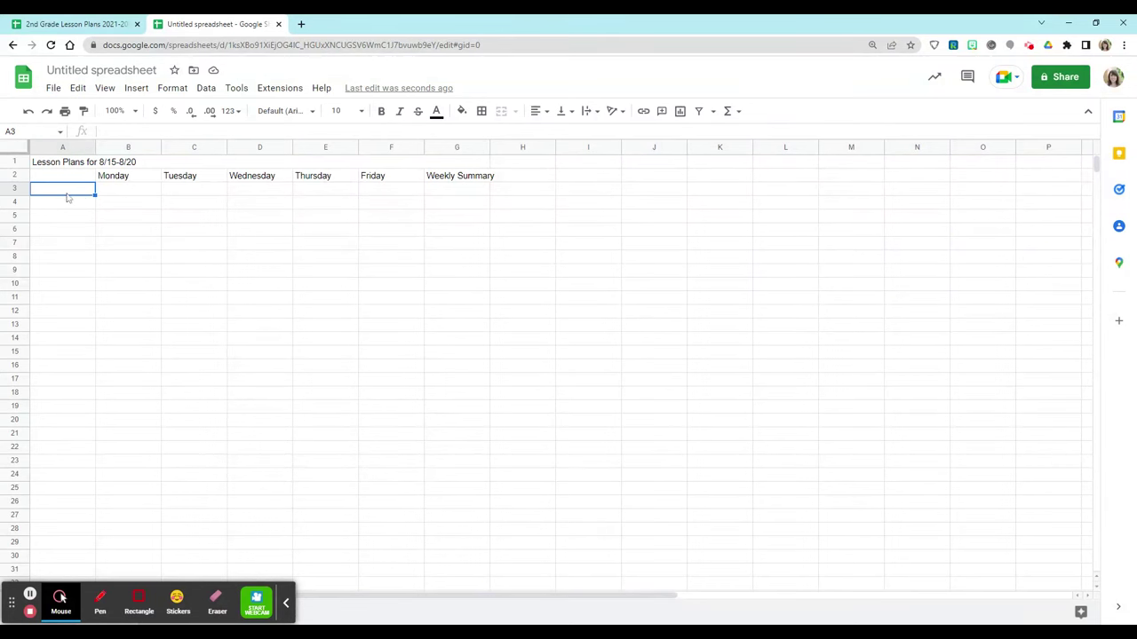
{"action": "left_click", "coordinate": [87, 24]}
{"action": "scroll", "coordinate": [77, 421], "scroll_direction": "down", "scroll_amount": 1}
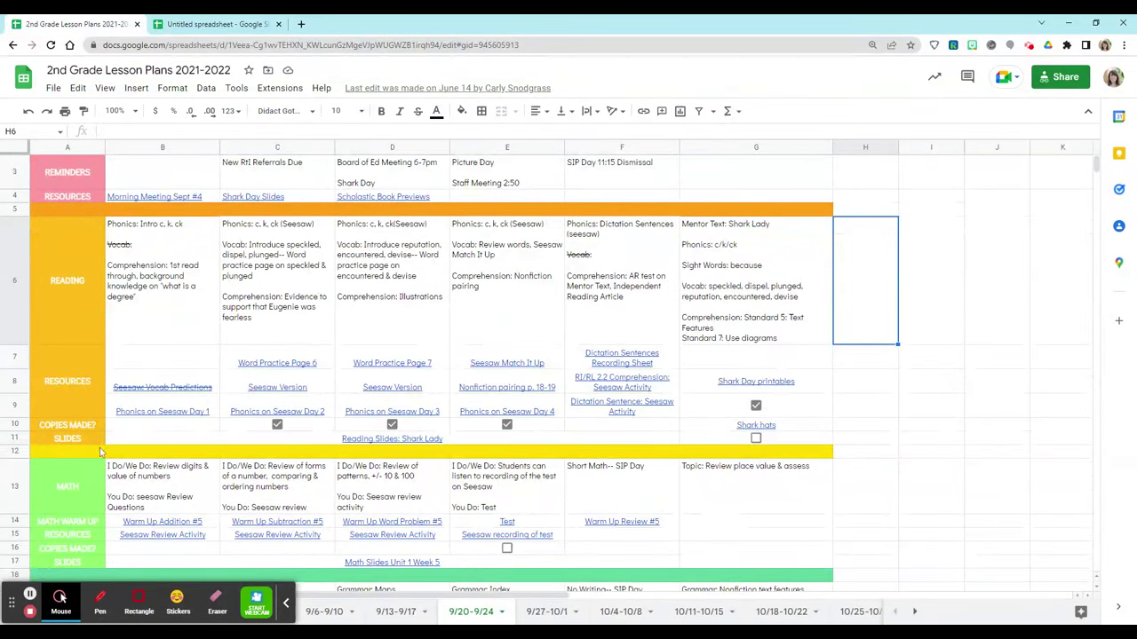
{"action": "left_click", "coordinate": [218, 24]}
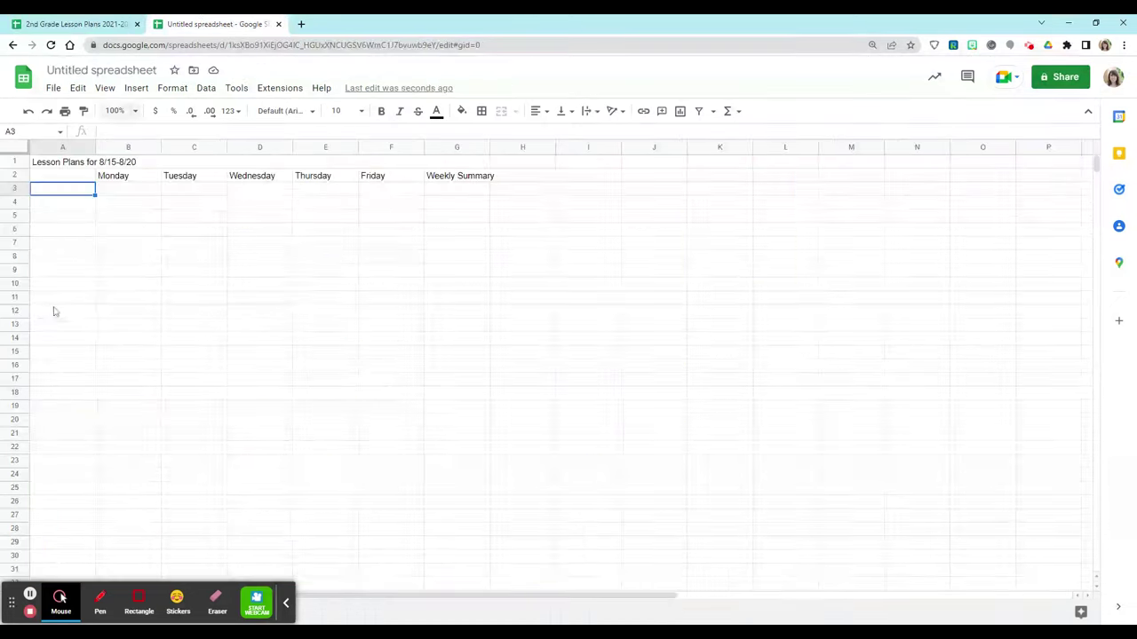
{"action": "type", "text": "Reading"}
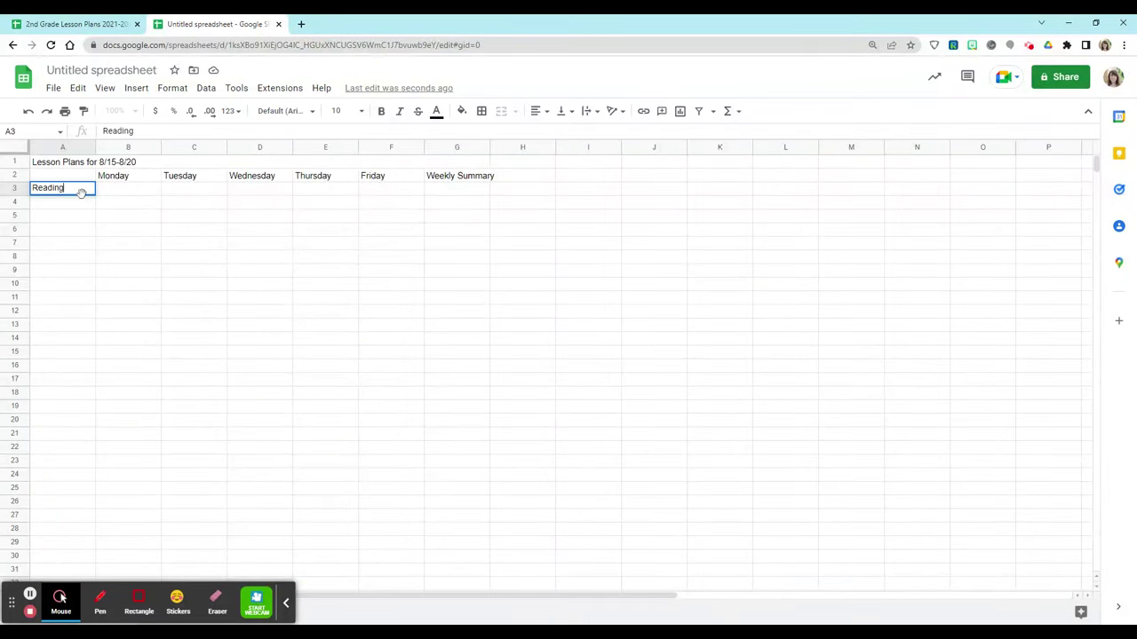
{"action": "key", "text": "Return"}
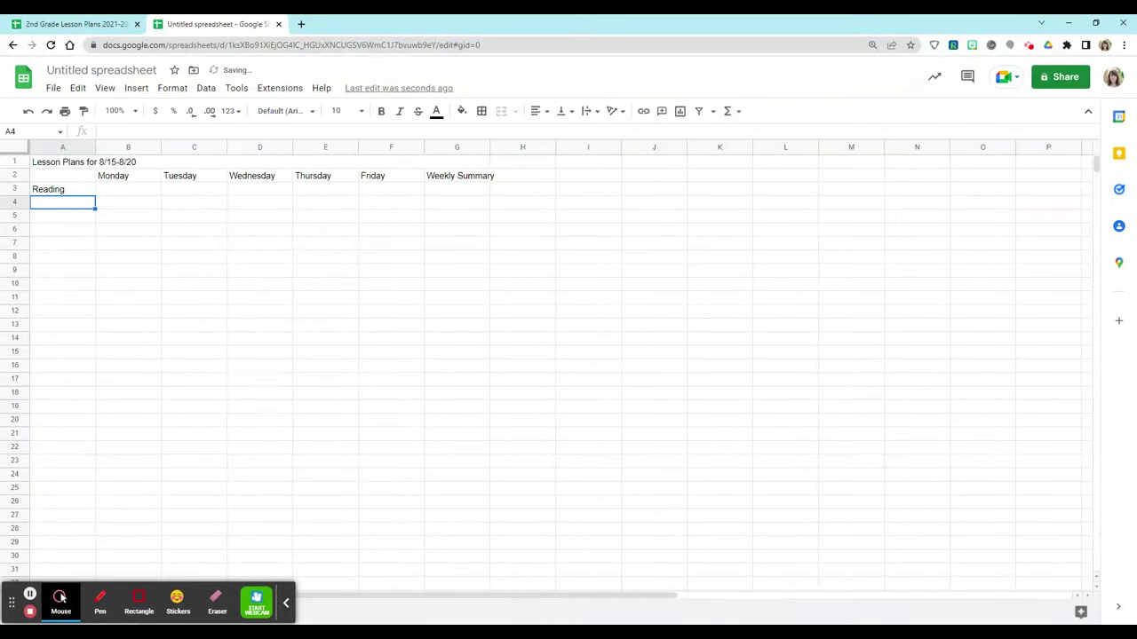
{"action": "type", "text": "Resources"}
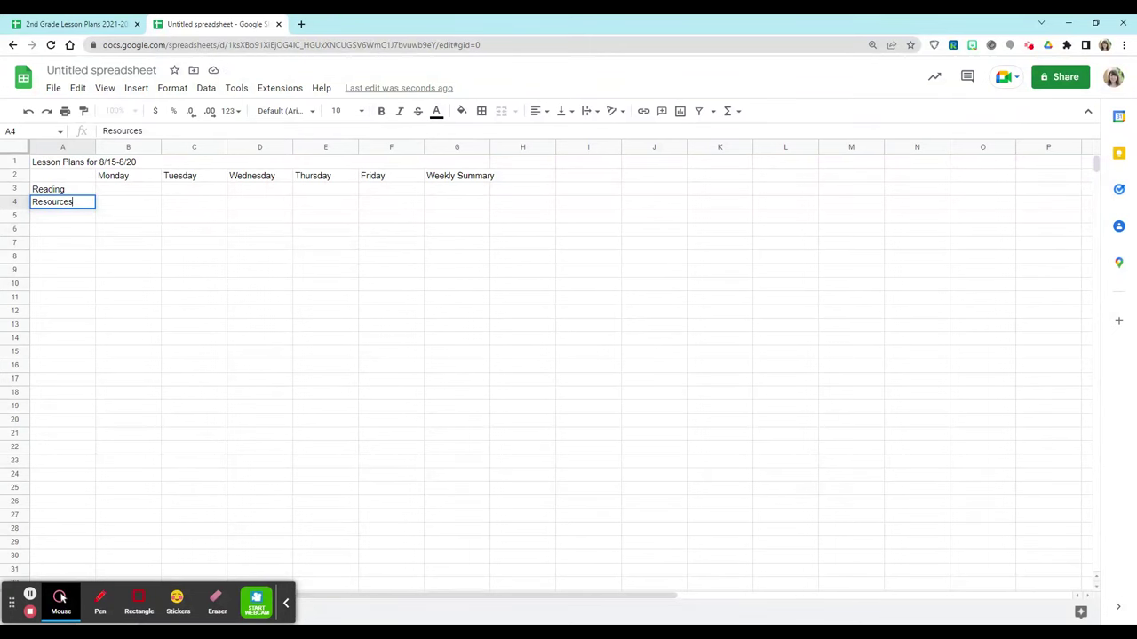
{"action": "key", "text": "Return"}
{"action": "type", "text": "Copies Made"}
{"action": "key", "text": "Return"}
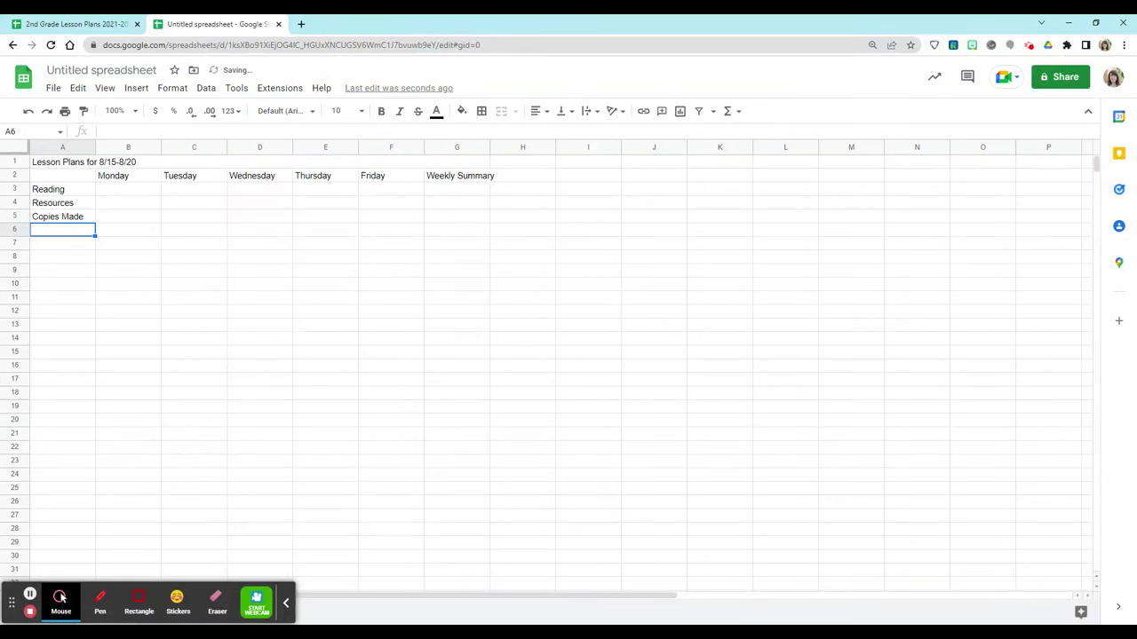
{"action": "type", "text": "Slides"}
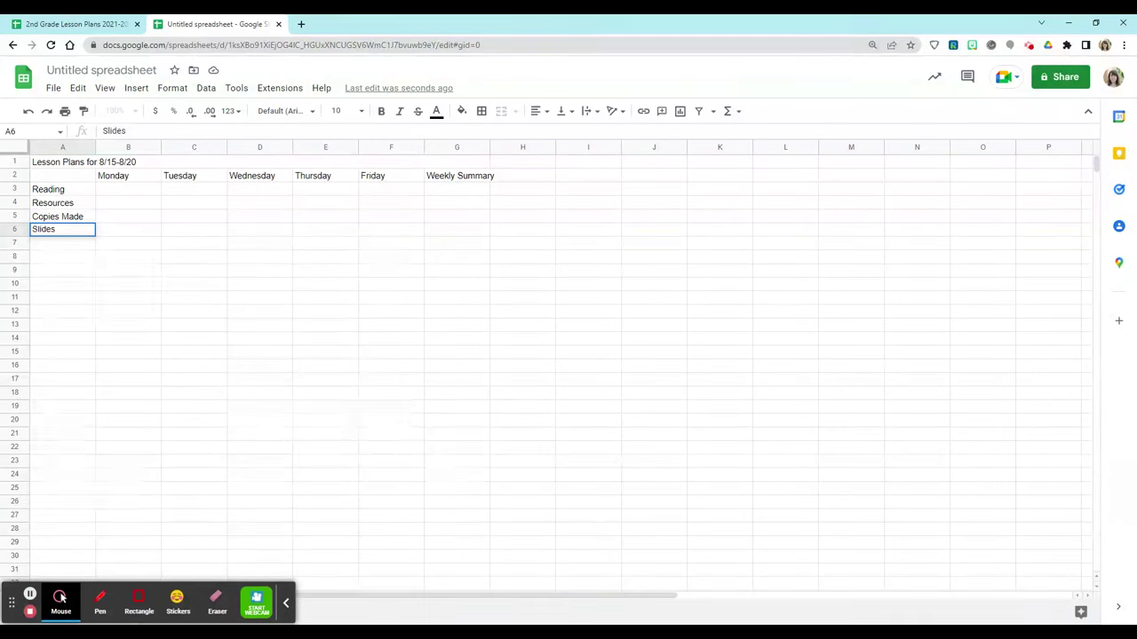
Review the row layout of the existing 2nd Grade Lesson Plans spreadsheet and return to the untitled spreadsheet.
{"action": "key", "text": "ctrl+1"}
{"action": "scroll", "coordinate": [104, 266], "scroll_direction": "up", "scroll_amount": 1}
{"action": "scroll", "coordinate": [103, 267], "scroll_direction": "down", "scroll_amount": 3}
{"action": "left_click", "coordinate": [199, 24]}
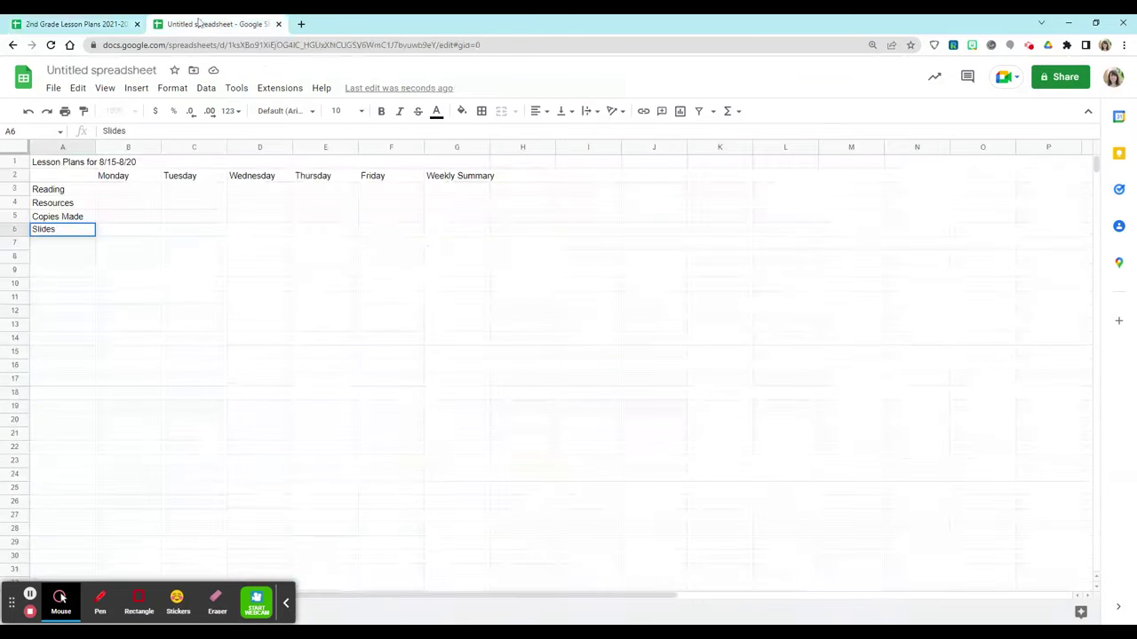
Select the entire sheet and align all cell contents to the center horizontally and the middle vertically.
{"action": "left_click", "coordinate": [59, 163]}
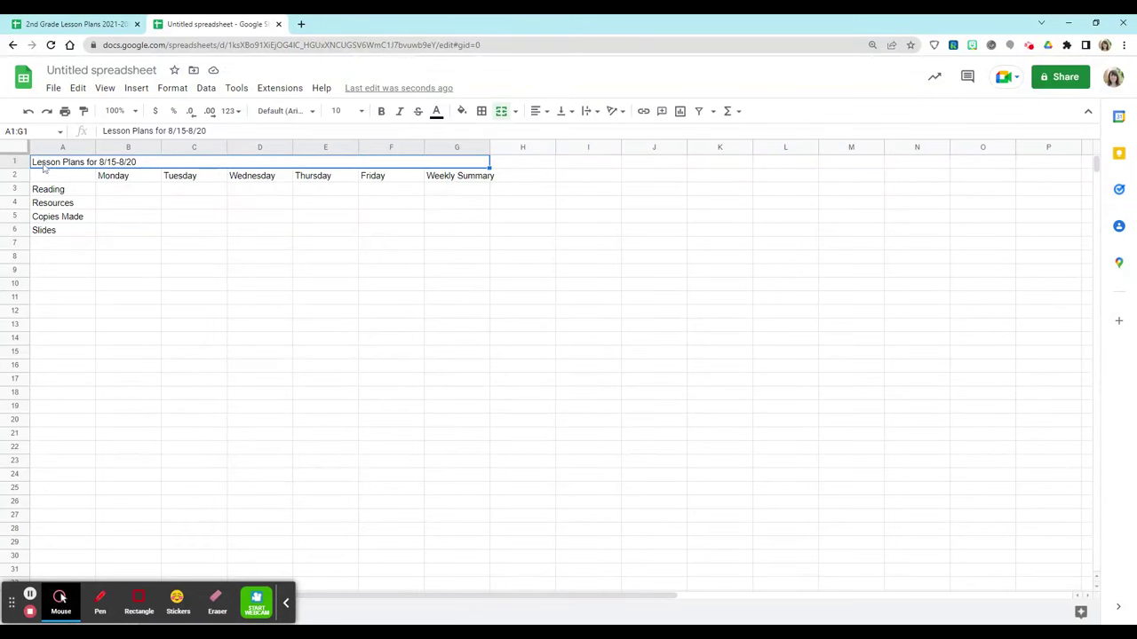
{"action": "left_click", "coordinate": [14, 149]}
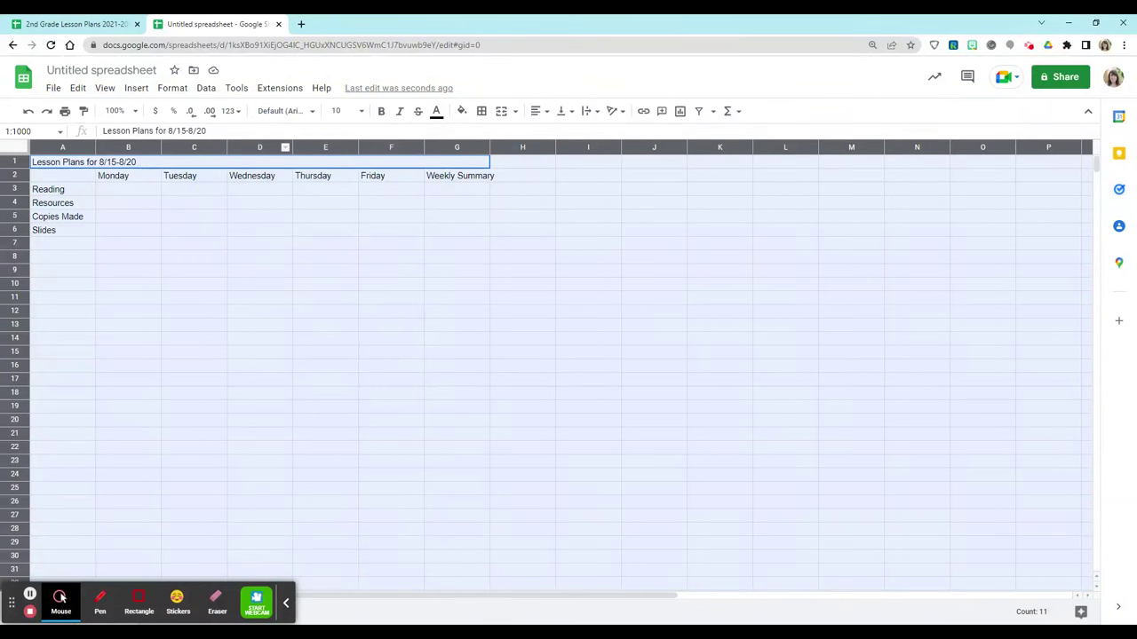
{"action": "left_click", "coordinate": [539, 111]}
{"action": "left_click", "coordinate": [553, 133]}
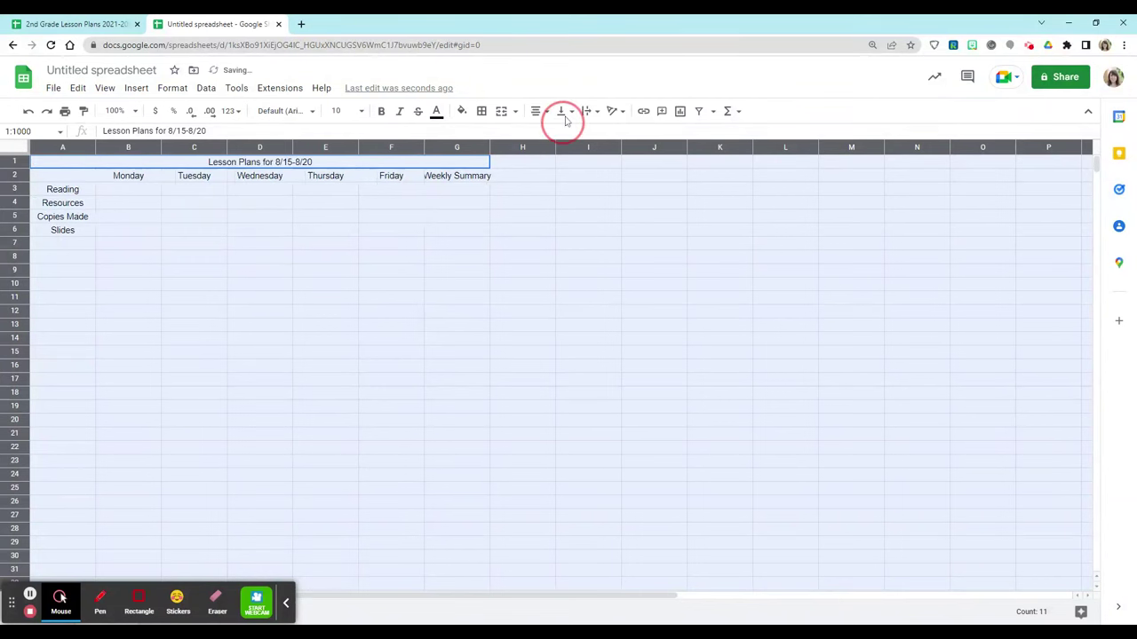
{"action": "left_click", "coordinate": [560, 111]}
{"action": "left_click", "coordinate": [578, 133]}
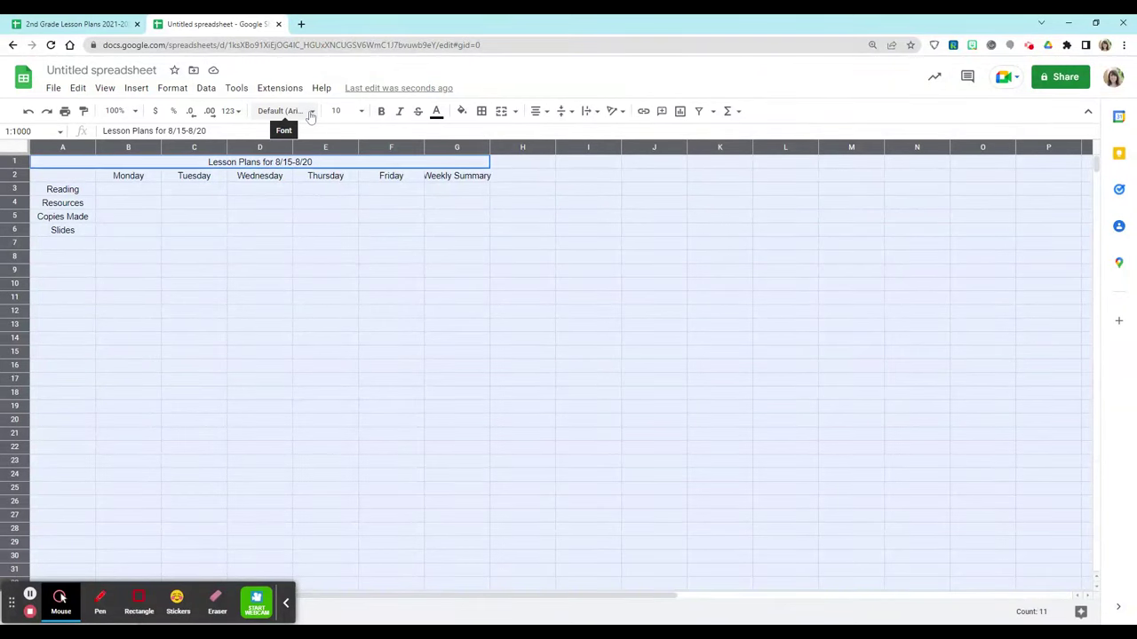
Change the font of the whole sheet to Didact Gothic.
{"action": "left_click", "coordinate": [283, 111]}
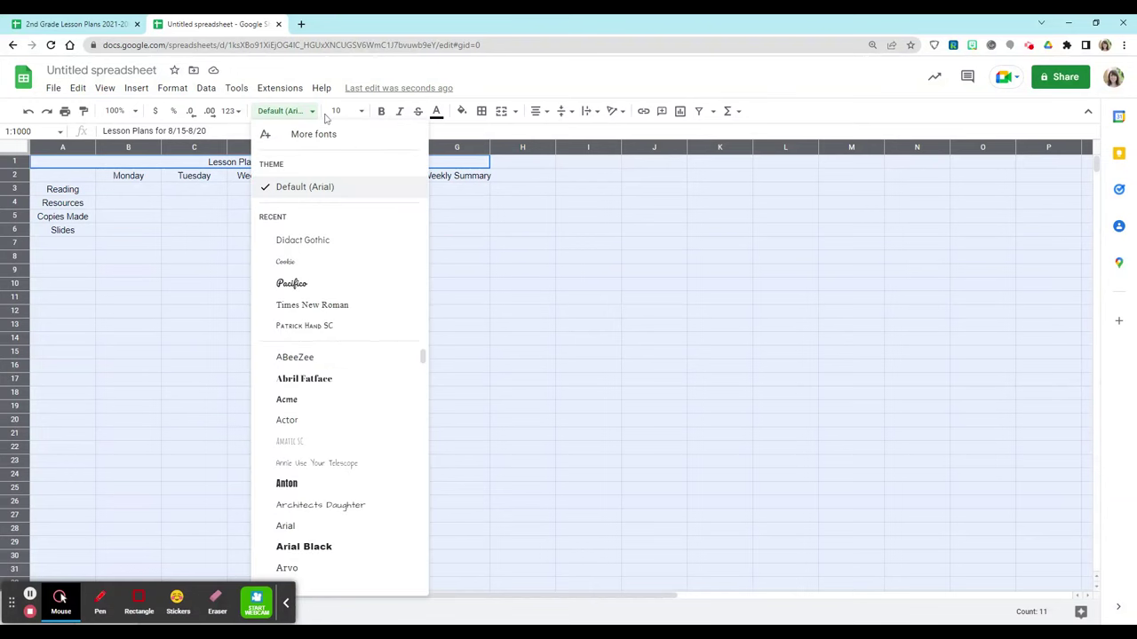
{"action": "left_click", "coordinate": [317, 240]}
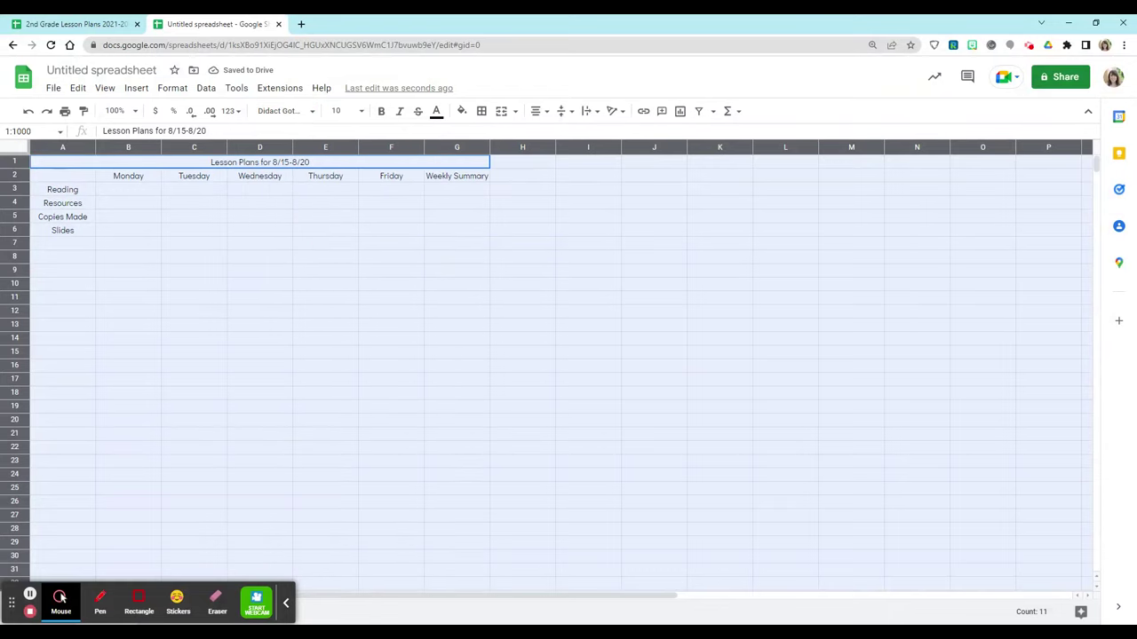
{"action": "left_click", "coordinate": [194, 406]}
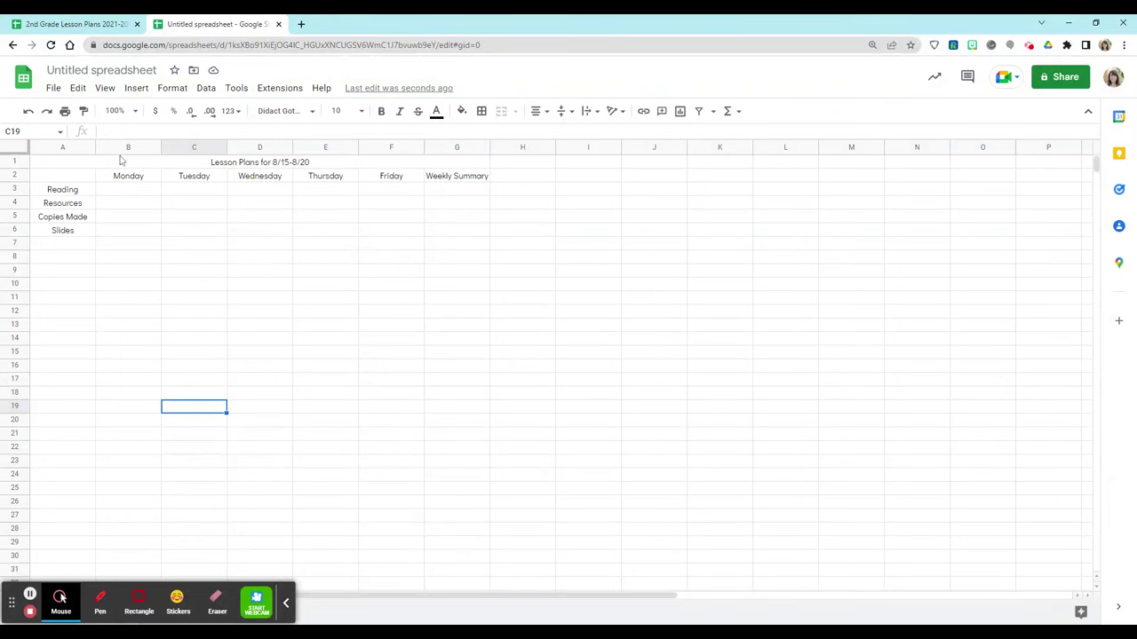
Resize the weekday columns B through F to a width of 150 pixels.
{"action": "left_click_drag", "start_coordinate": [111, 149], "coordinate": [396, 147]}
{"action": "right_click", "coordinate": [326, 147]}
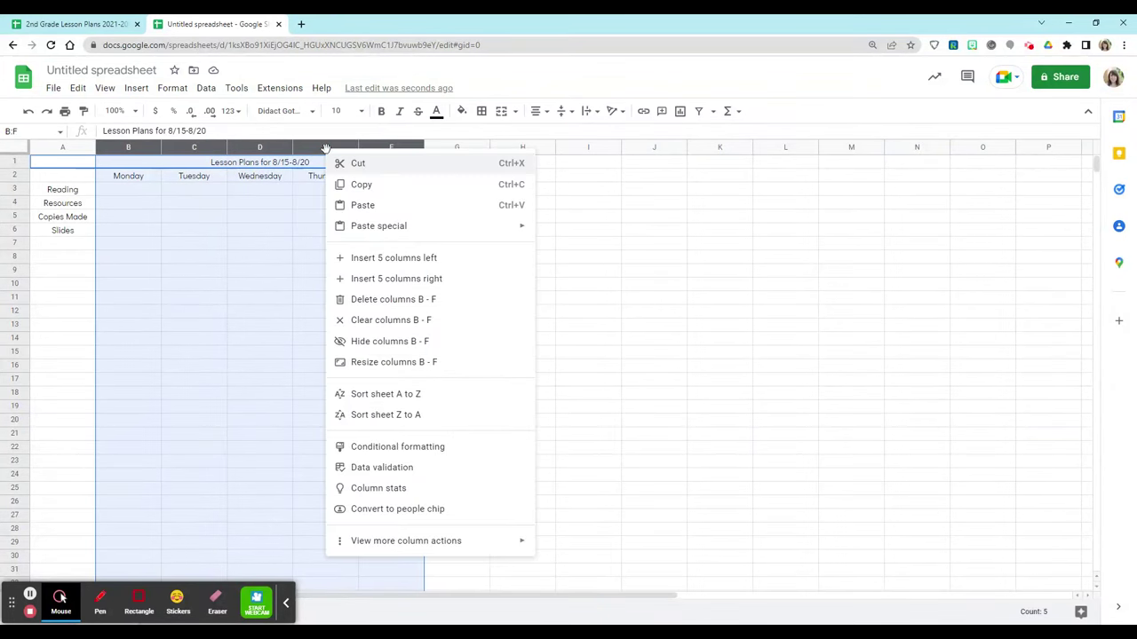
{"action": "left_click", "coordinate": [389, 363]}
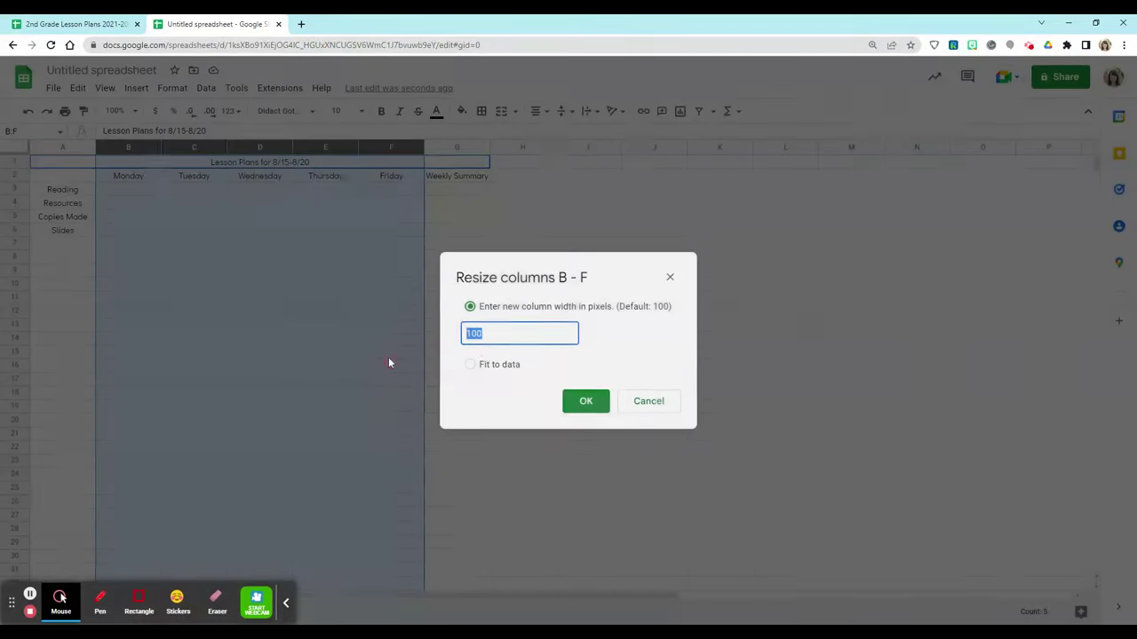
{"action": "double_click", "coordinate": [453, 339]}
{"action": "type", "text": "1"}
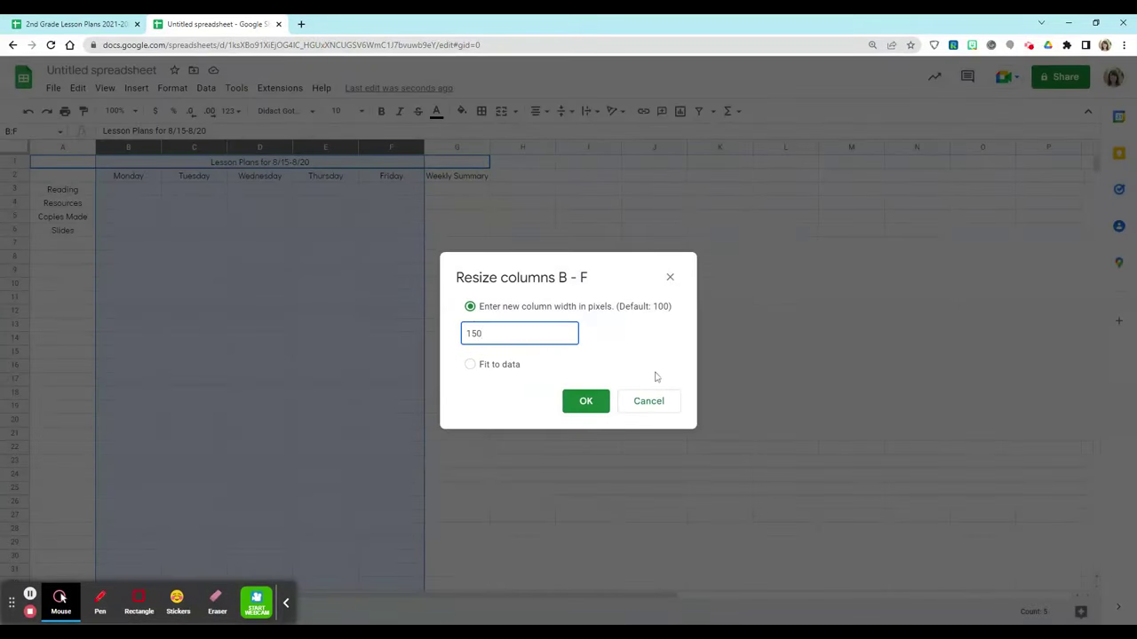
{"action": "left_click", "coordinate": [588, 409]}
Widen the Weekly Summary column G somewhat and make the Reading row 3 tall enough for several lines of text.
{"action": "left_click_drag", "start_coordinate": [650, 146], "coordinate": [677, 147]}
{"action": "left_click", "coordinate": [685, 257]}
{"action": "left_click", "coordinate": [662, 147]}
{"action": "left_click", "coordinate": [280, 220]}
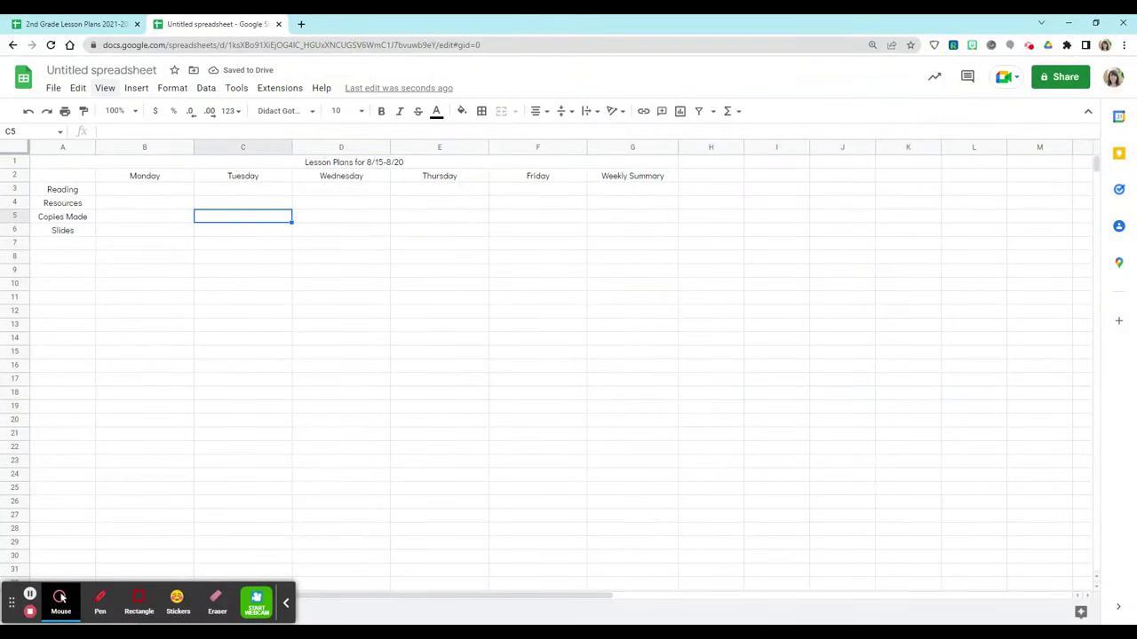
{"action": "left_click", "coordinate": [156, 194]}
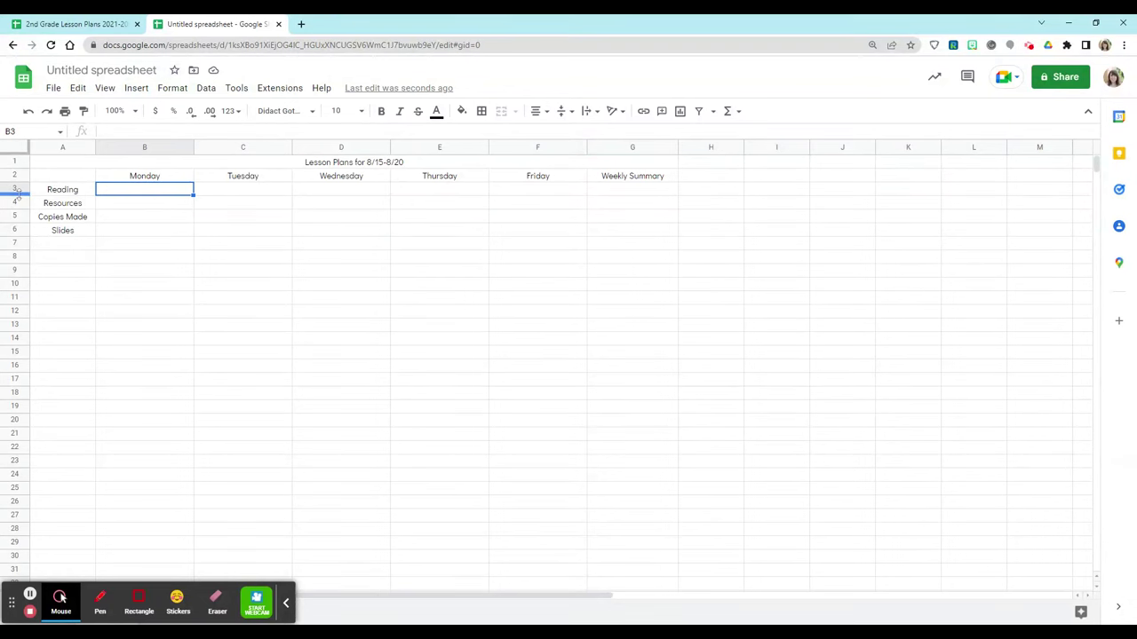
{"action": "left_click_drag", "start_coordinate": [15, 197], "coordinate": [22, 254]}
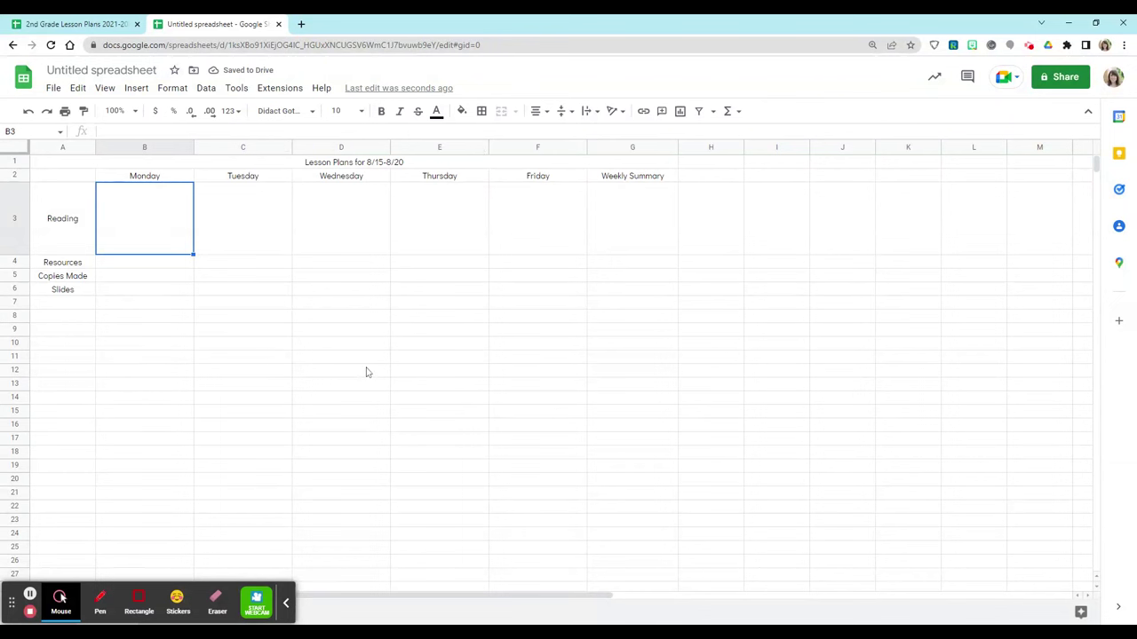
Enter "Phonics:", "Vocabulary:" and "Comprehension:" in Monday's Reading cell B3, with a blank line between them.
{"action": "double_click", "coordinate": [128, 213]}
{"action": "type", "text": "Phonics:"}
{"action": "key", "text": "alt+Return"}
{"action": "type", "text": "Vo"}
{"action": "type", "text": "cabulary:  "}
{"action": "type", "text": "Compr"}
{"action": "type", "text": "eh"}
{"action": "type", "text": "ension:"}
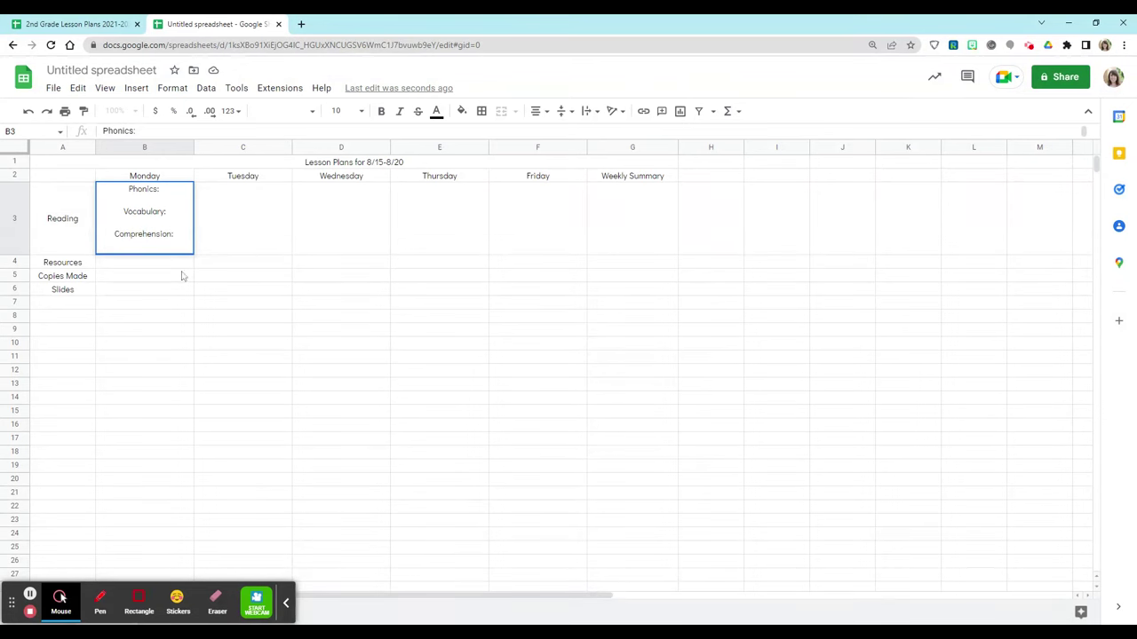
Align the weekday Reading cells B3 through F3 to the left horizontally and to the top vertically.
{"action": "left_click", "coordinate": [234, 330]}
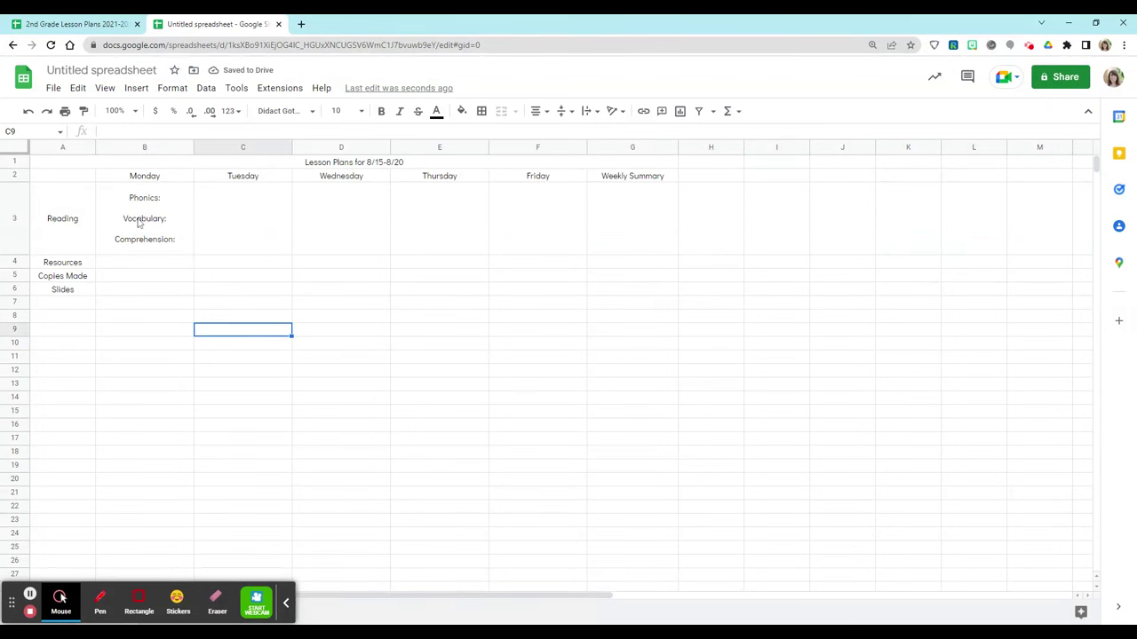
{"action": "left_click_drag", "start_coordinate": [140, 222], "coordinate": [533, 227]}
{"action": "left_click", "coordinate": [537, 111]}
{"action": "left_click", "coordinate": [538, 139]}
{"action": "left_click", "coordinate": [566, 111]}
{"action": "left_click", "coordinate": [568, 135]}
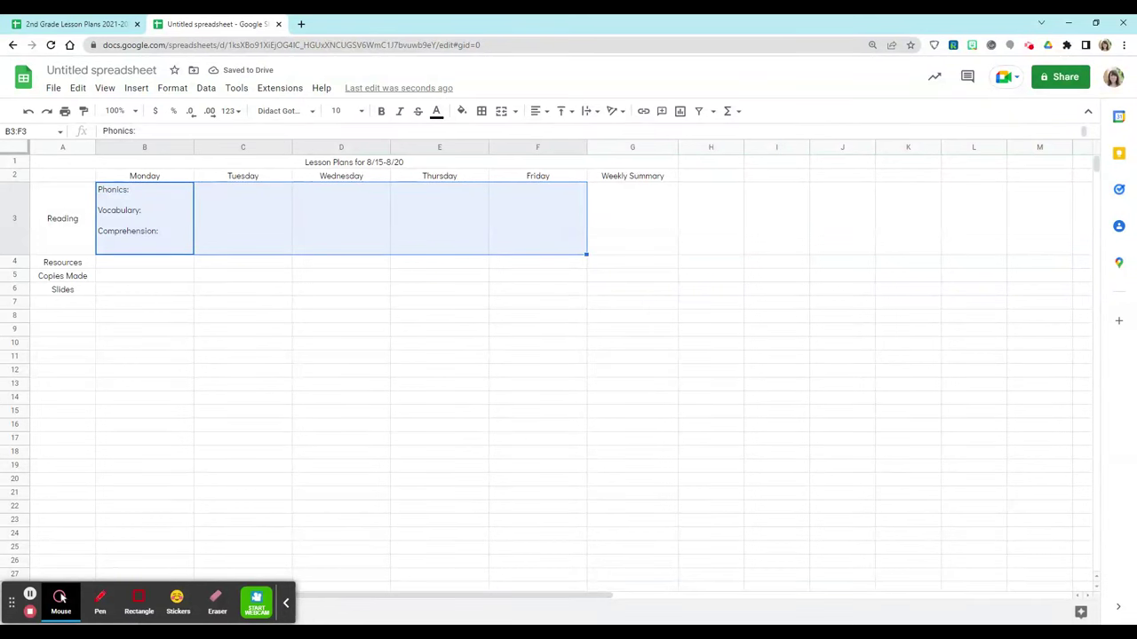
{"action": "left_click", "coordinate": [142, 390]}
Copy Monday's Reading cell B3 with its three headings into the Tuesday through Friday cells C3:F3.
{"action": "left_click", "coordinate": [137, 227]}
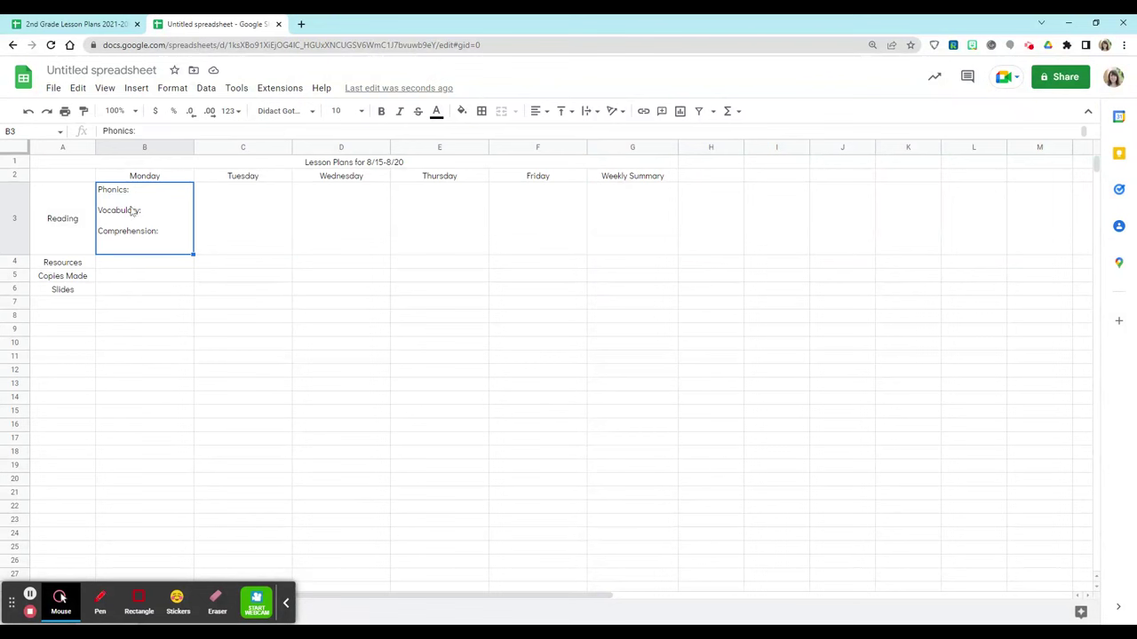
{"action": "key", "text": "ctrl+c"}
{"action": "left_click_drag", "start_coordinate": [233, 229], "coordinate": [549, 257]}
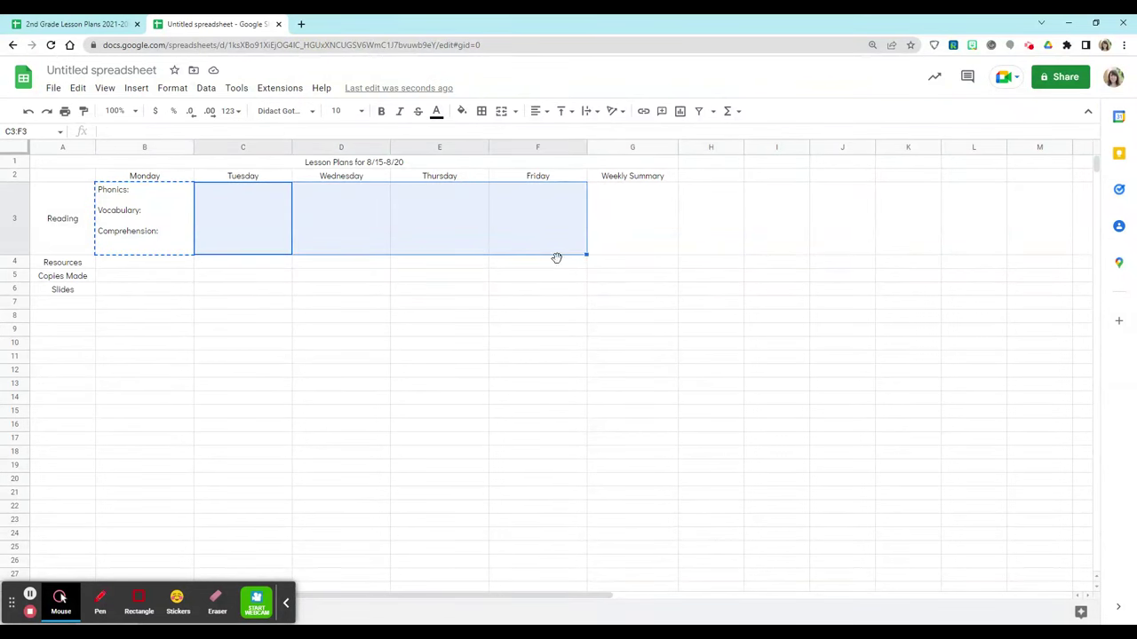
{"action": "key", "text": "ctrl+v"}
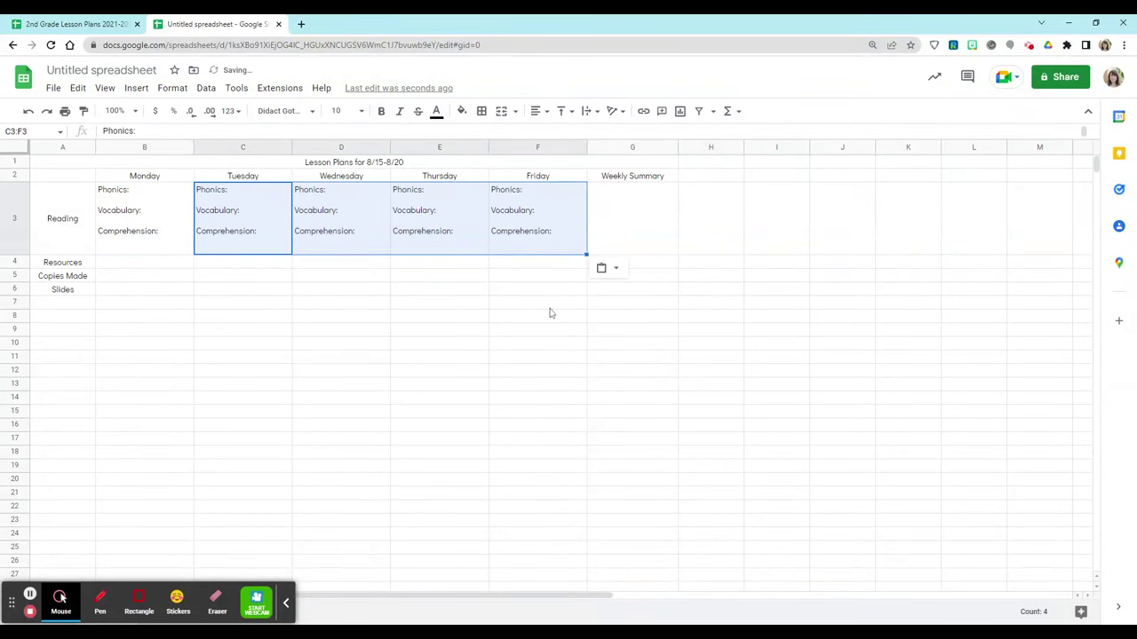
{"action": "left_click", "coordinate": [268, 451]}
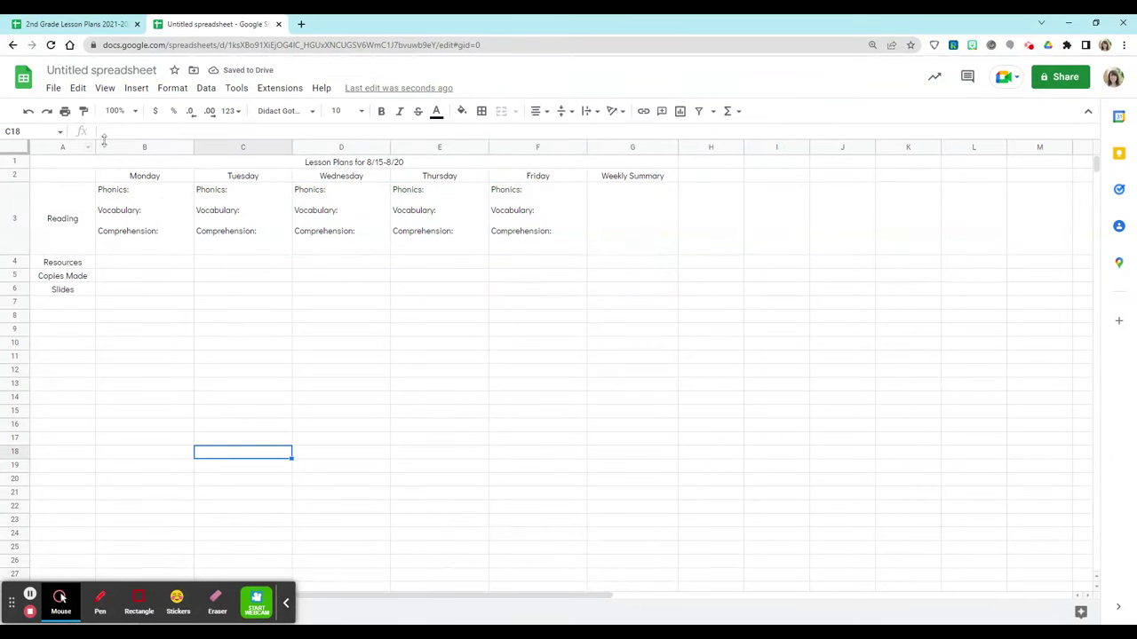
{"action": "double_click", "coordinate": [155, 199]}
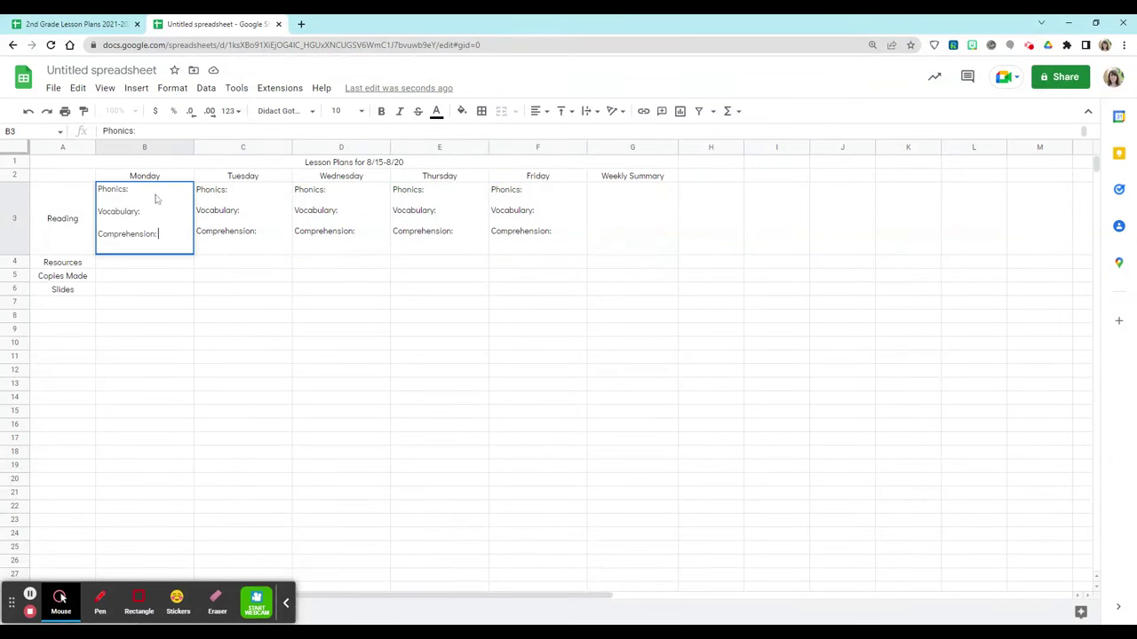
{"action": "key", "text": "Up"}
{"action": "key", "text": "Up"}
{"action": "key", "text": "Up"}
{"action": "key", "text": "Up"}
{"action": "left_click", "coordinate": [282, 402]}
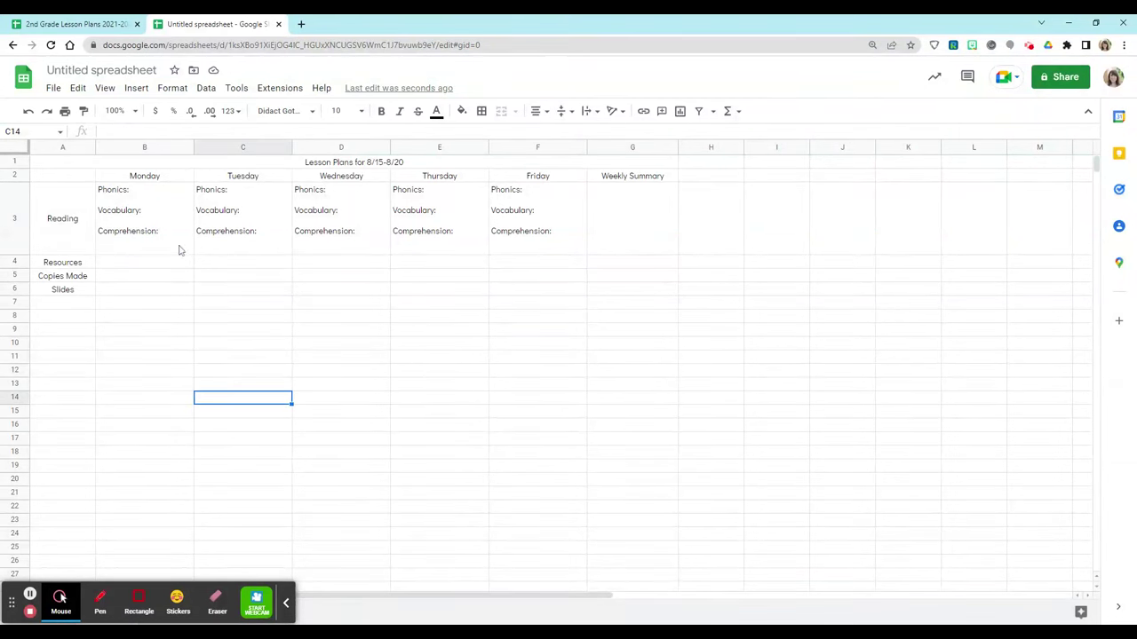
Set the text wrapping of the weekday Reading cells B3:F3 to Wrap.
{"action": "left_click_drag", "start_coordinate": [158, 230], "coordinate": [533, 233]}
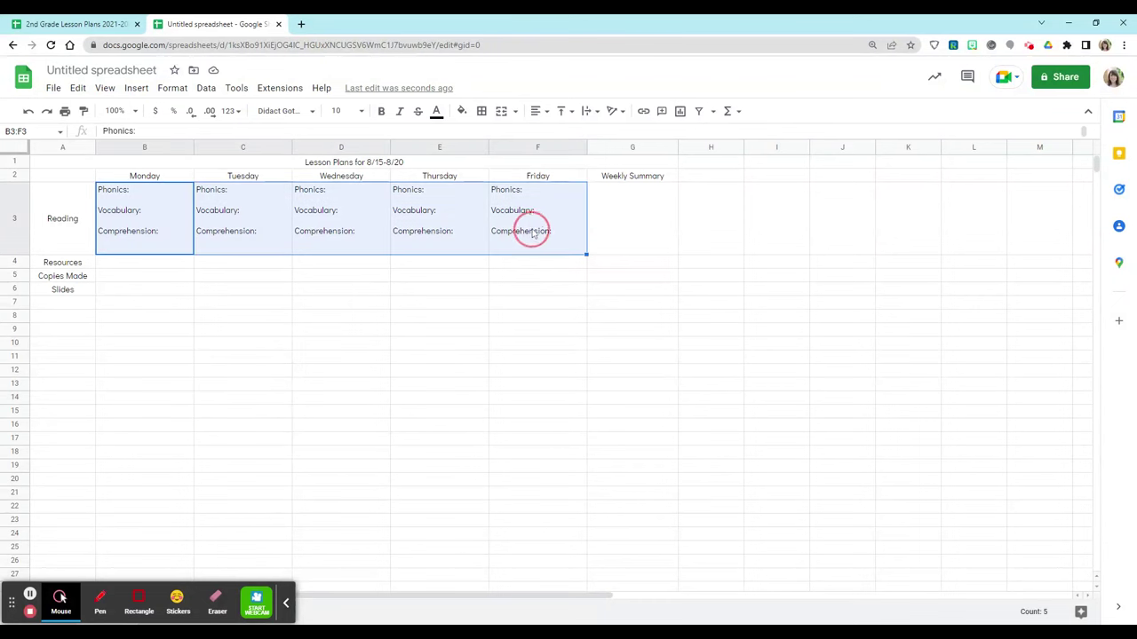
{"action": "left_click", "coordinate": [597, 119]}
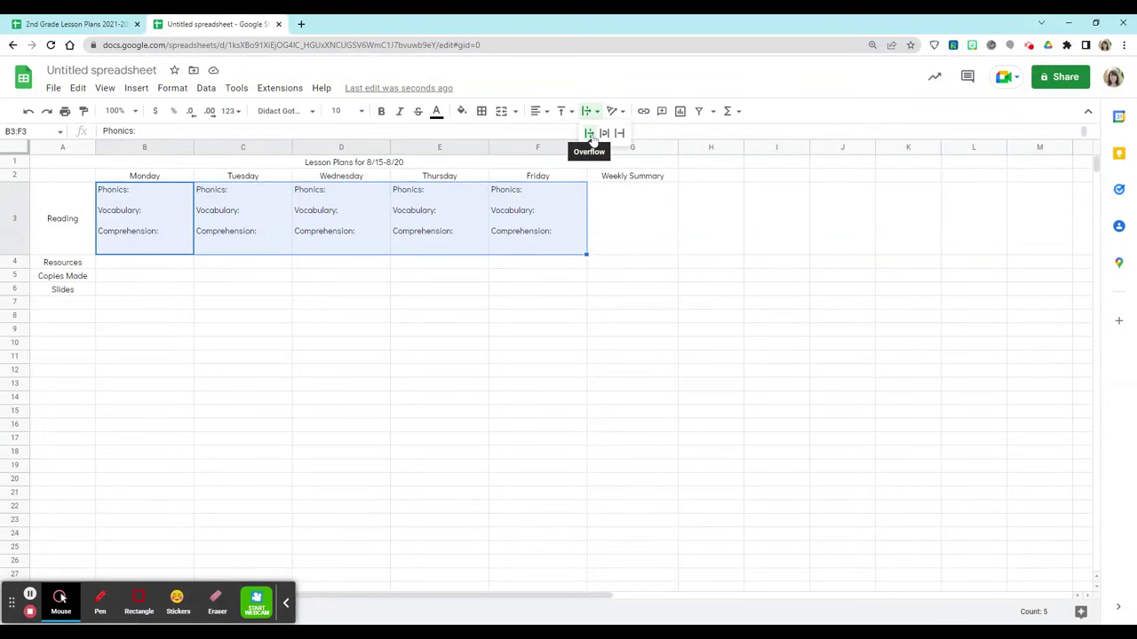
{"action": "left_click", "coordinate": [604, 133]}
{"action": "double_click", "coordinate": [147, 195]}
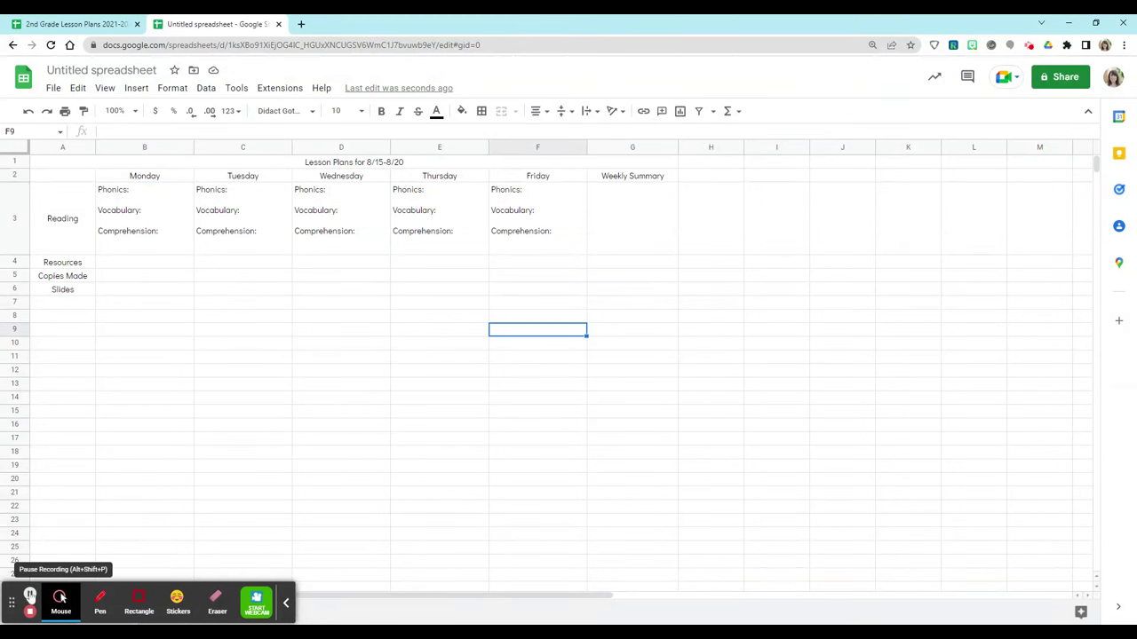
{"action": "left_click", "coordinate": [76, 24]}
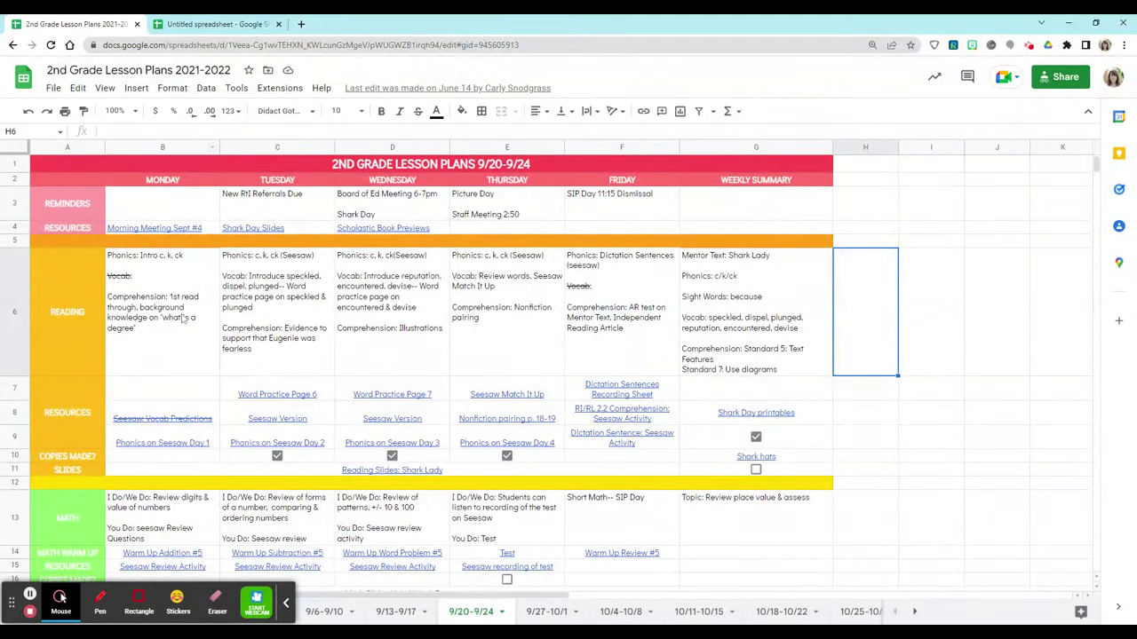
{"action": "left_click", "coordinate": [213, 24]}
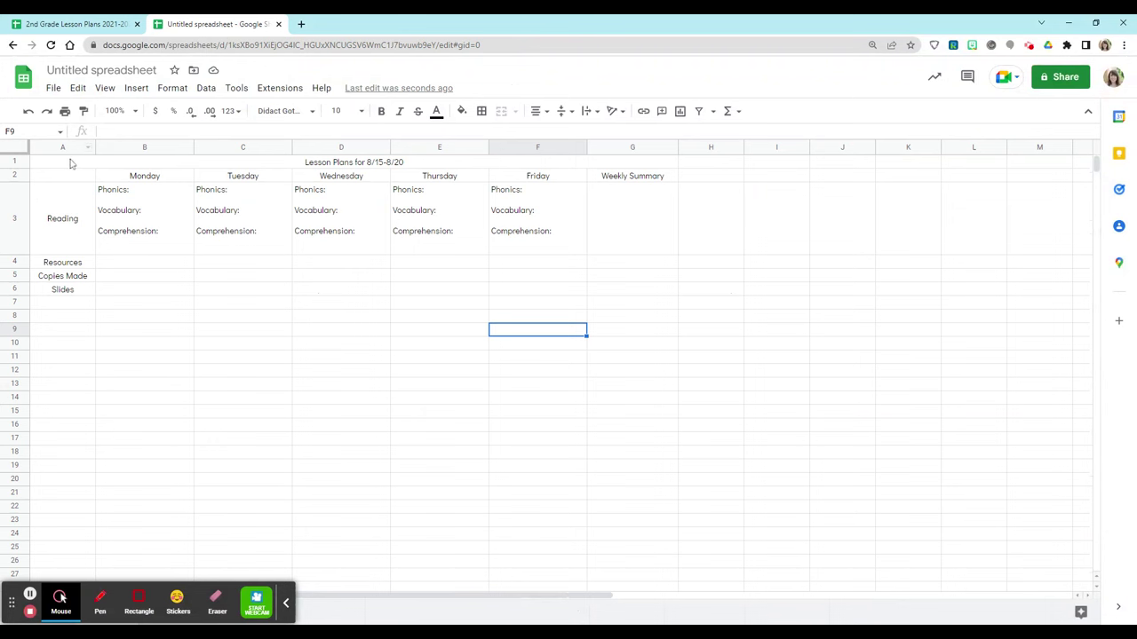
{"action": "left_click", "coordinate": [116, 164]}
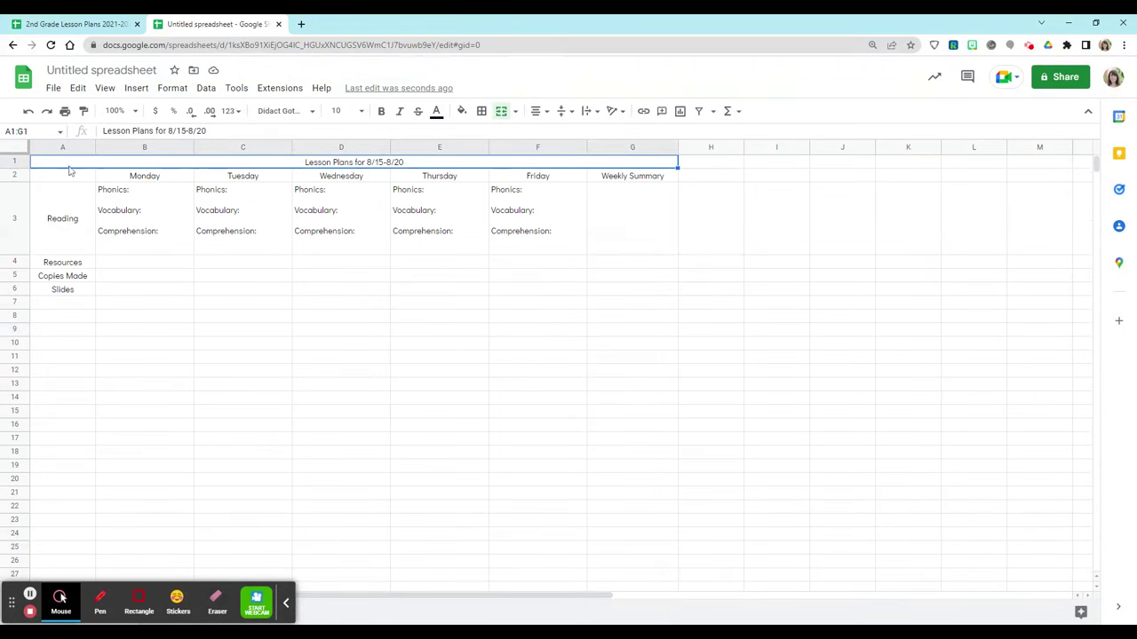
{"action": "left_click", "coordinate": [14, 174]}
{"action": "left_click", "coordinate": [14, 162]}
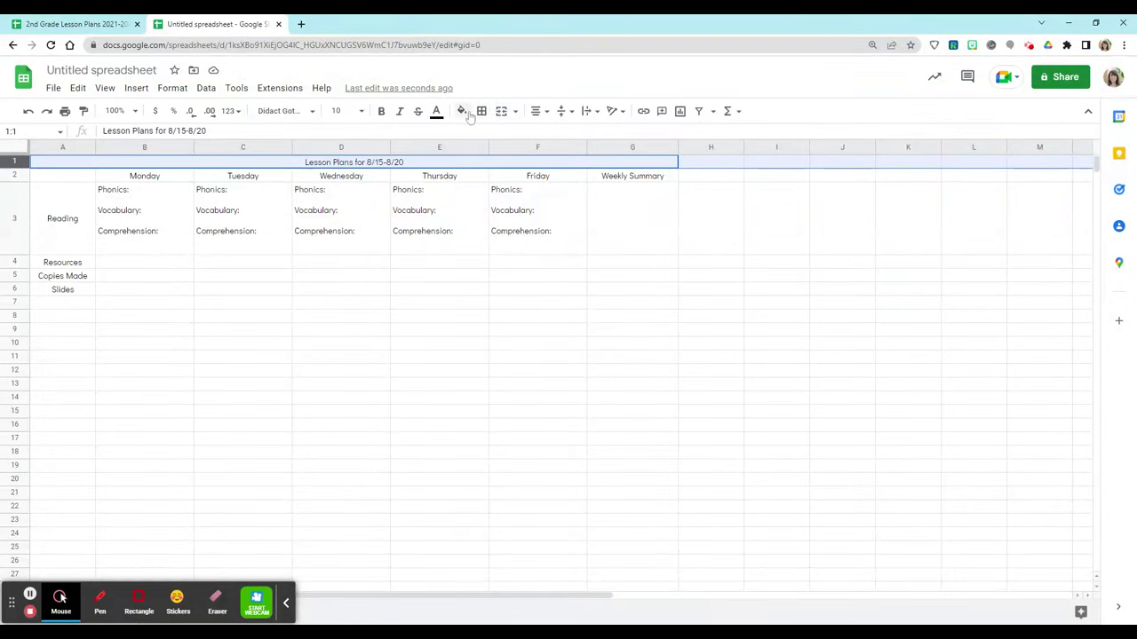
{"action": "left_click", "coordinate": [461, 111]}
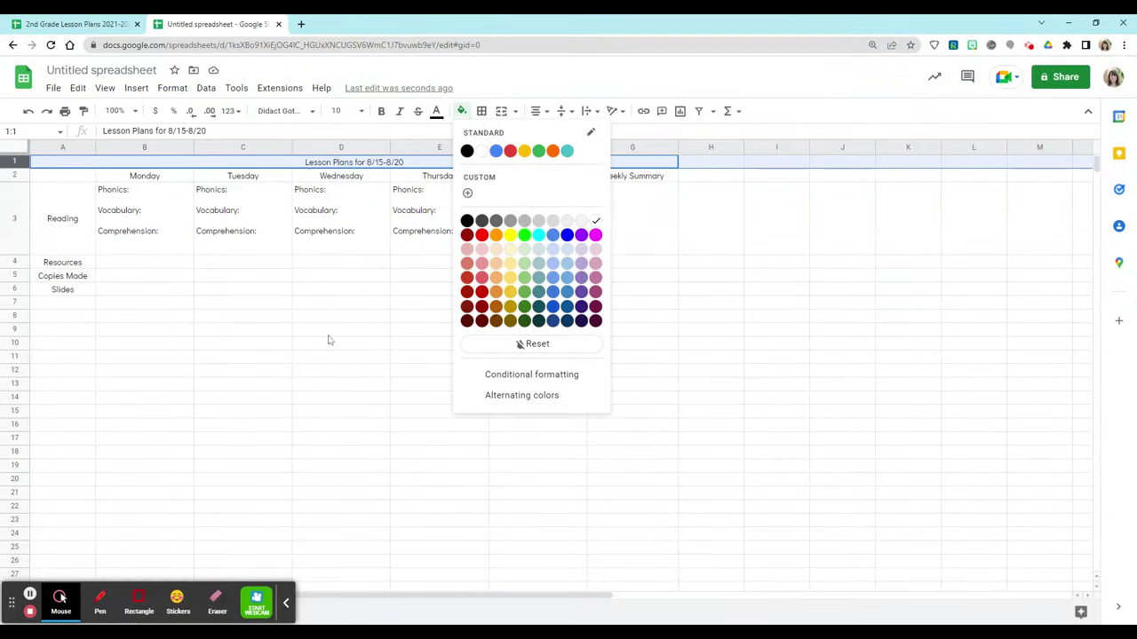
{"action": "left_click", "coordinate": [311, 198]}
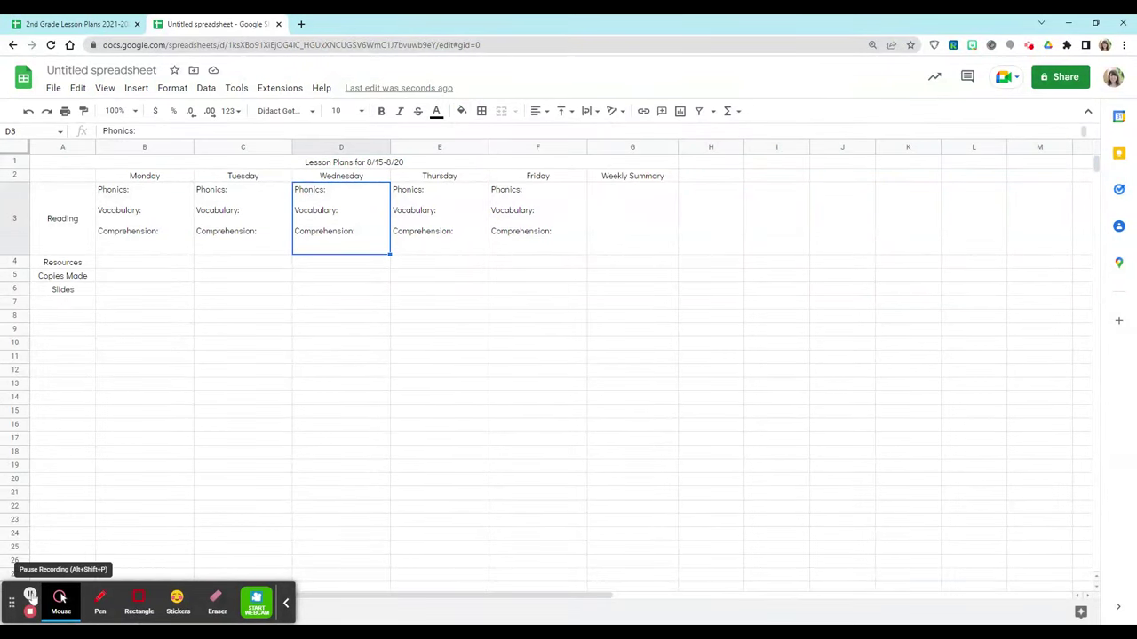
Fill the merged title row with the custom crimson color and the weekday header cells A2:G2 with the lighter custom coral red.
{"action": "left_click", "coordinate": [431, 165]}
{"action": "left_click", "coordinate": [462, 112]}
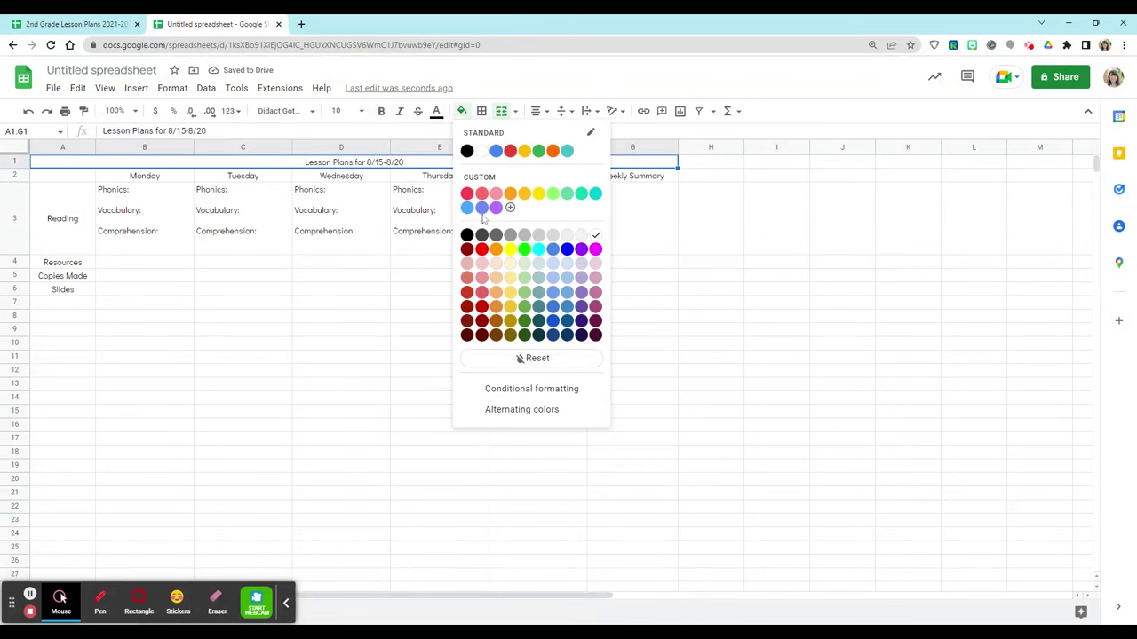
{"action": "left_click", "coordinate": [467, 194]}
{"action": "left_click_drag", "start_coordinate": [62, 175], "coordinate": [632, 175]}
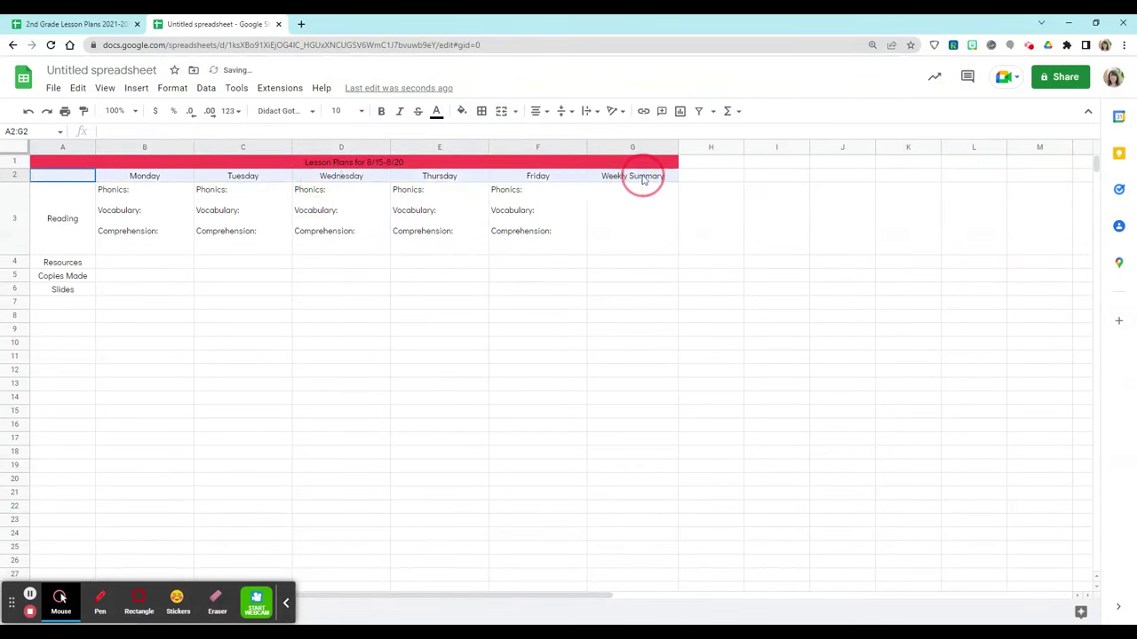
{"action": "left_click", "coordinate": [461, 111]}
{"action": "left_click", "coordinate": [483, 194]}
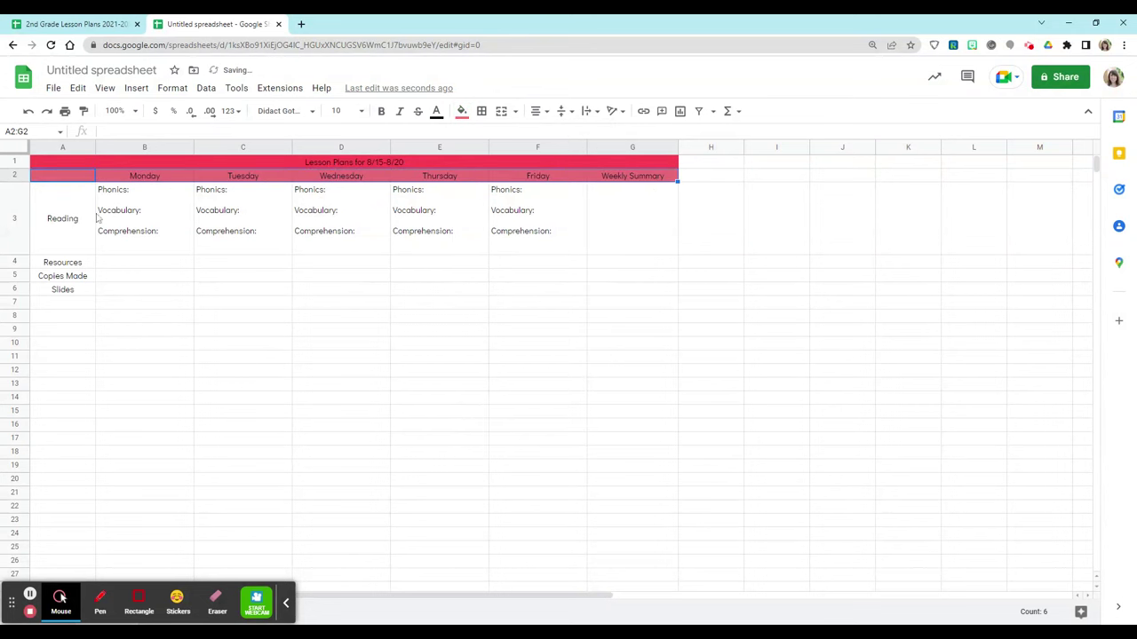
Fill the row labels from Reading to Slides, A3:A6, with the custom light pink color.
{"action": "left_click", "coordinate": [55, 215]}
{"action": "left_click_drag", "start_coordinate": [52, 258], "coordinate": [62, 287]}
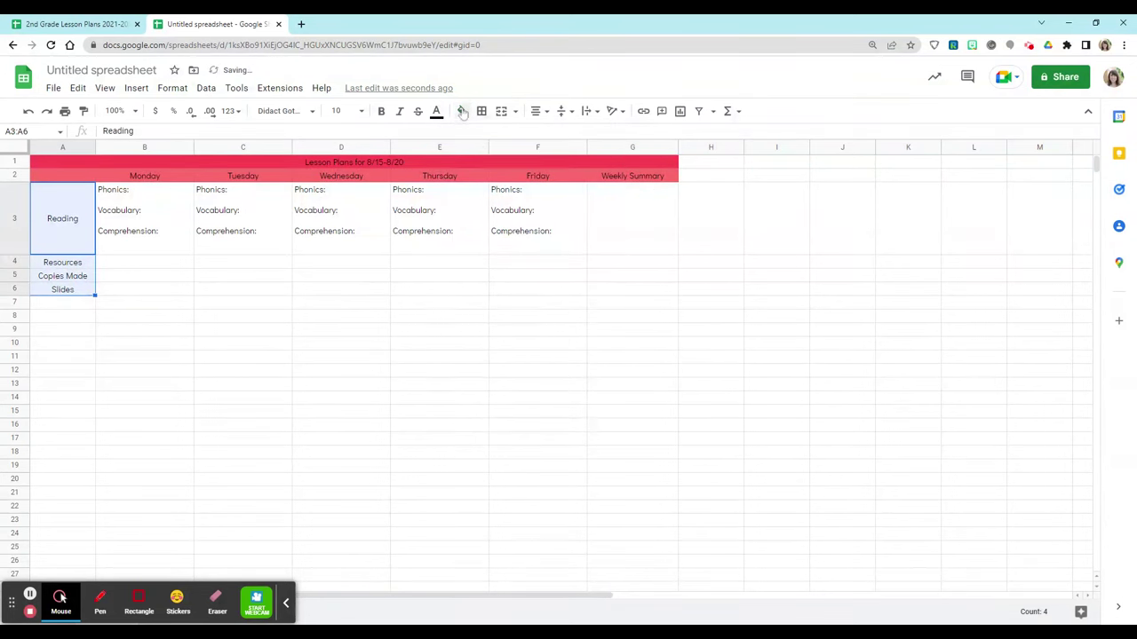
{"action": "left_click", "coordinate": [462, 111]}
{"action": "left_click", "coordinate": [496, 193]}
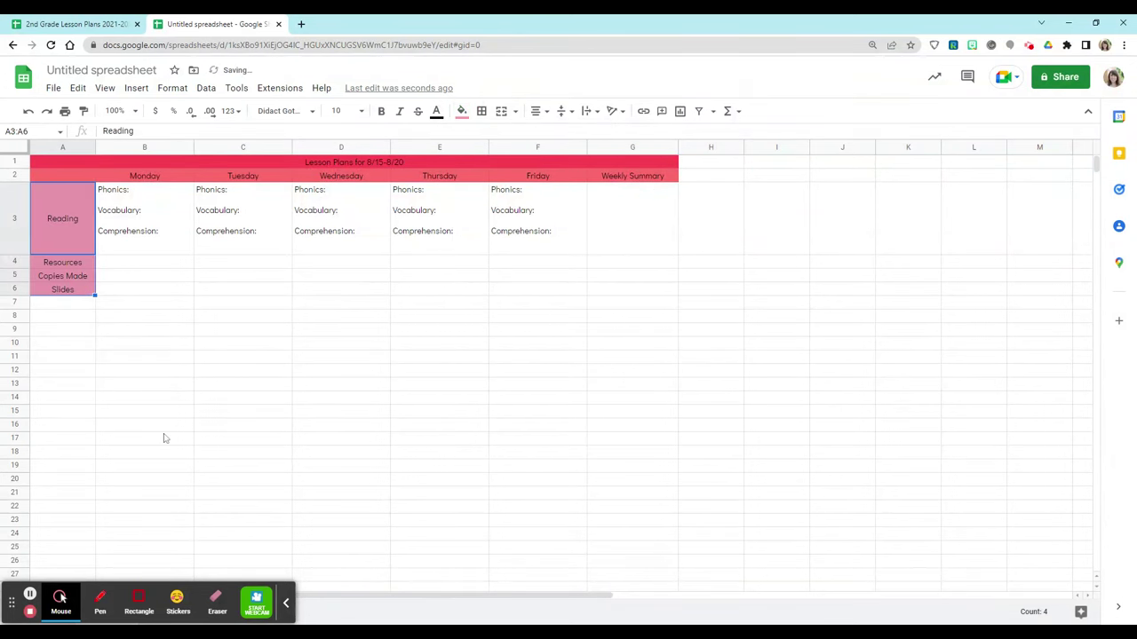
{"action": "left_click", "coordinate": [556, 359]}
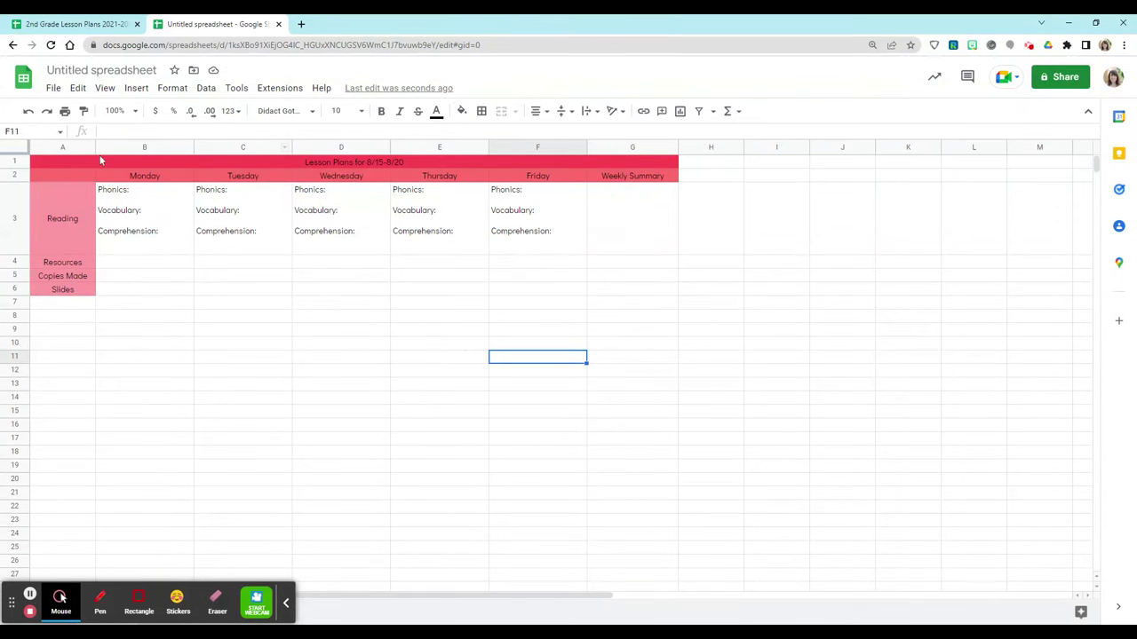
Make the title, weekday headers and column A labels white and bold, and increase their font size.
{"action": "left_click_drag", "start_coordinate": [90, 168], "coordinate": [631, 177]}
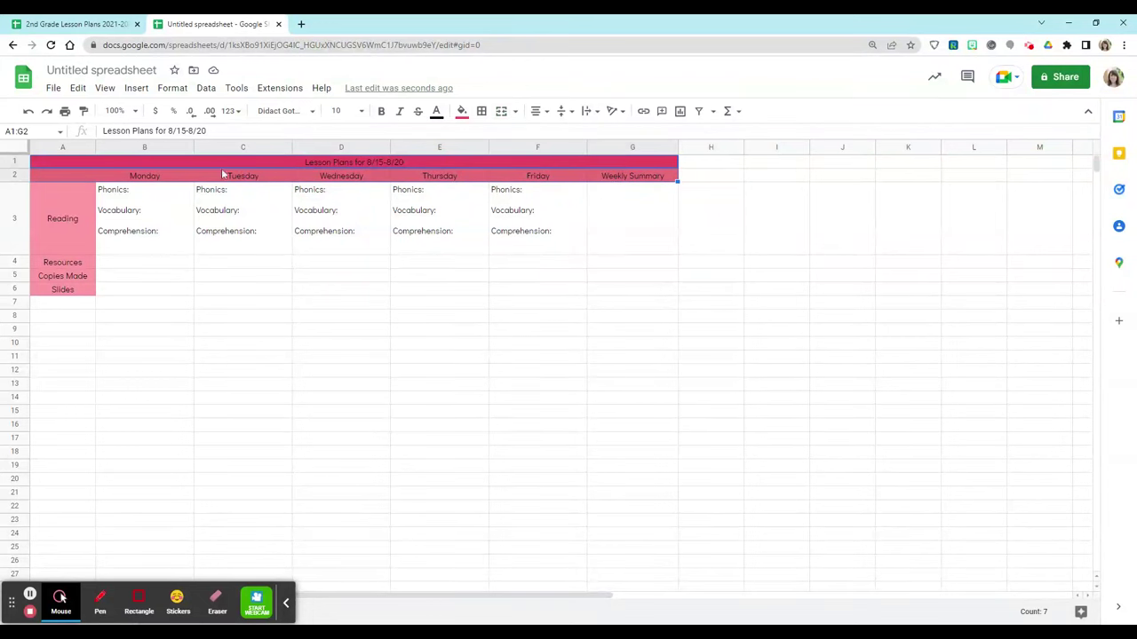
{"action": "left_click", "coordinate": [63, 148]}
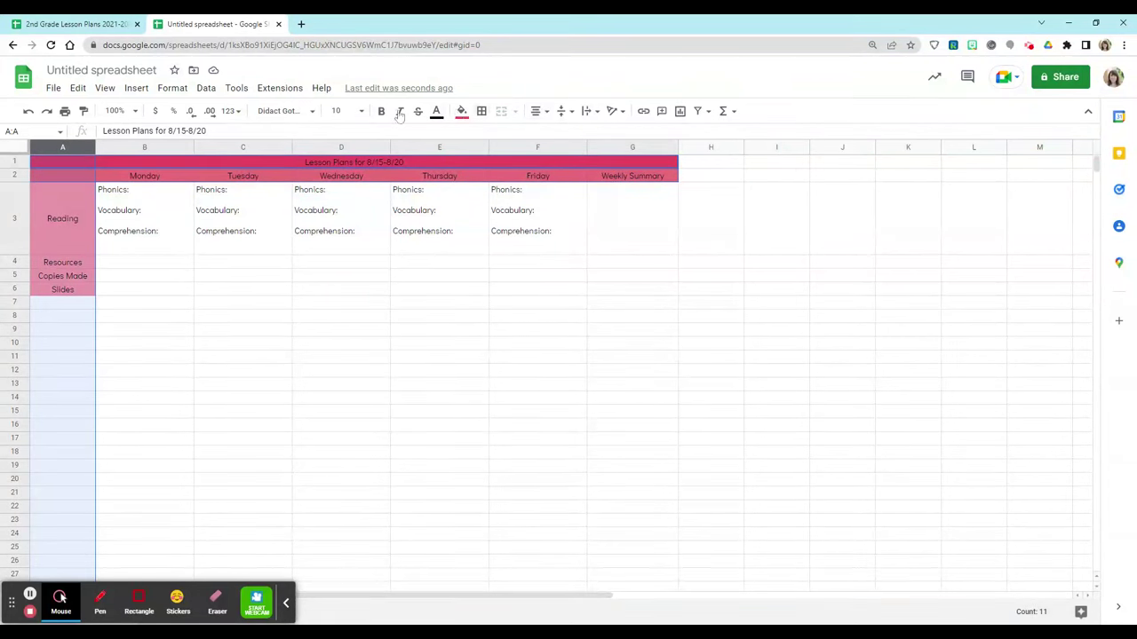
{"action": "left_click", "coordinate": [436, 111]}
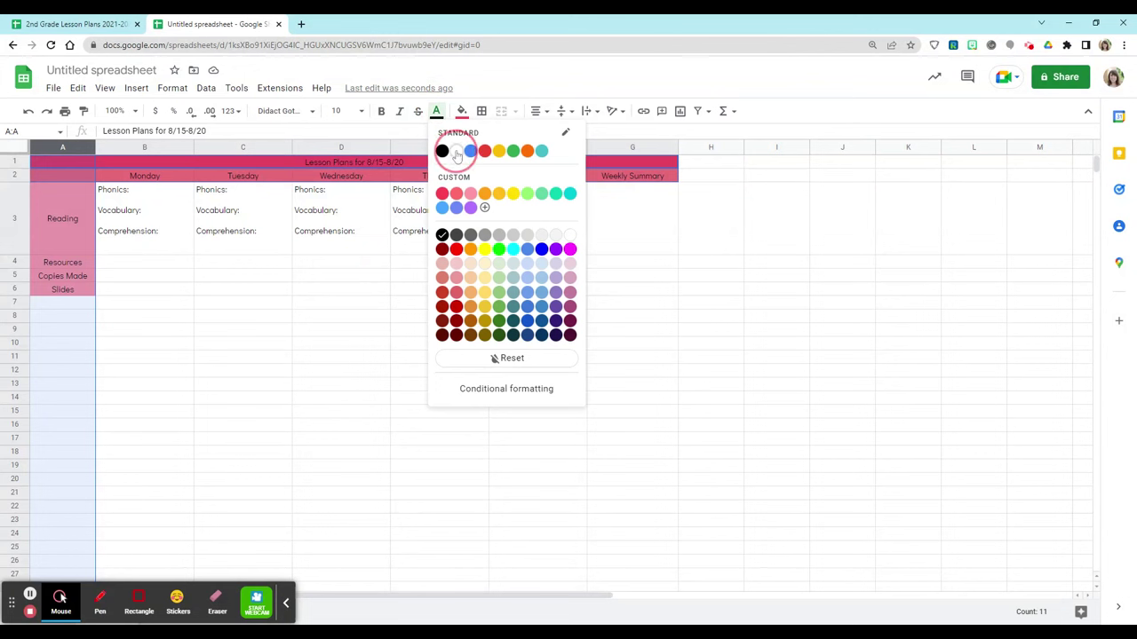
{"action": "left_click", "coordinate": [456, 151]}
{"action": "key", "text": "ctrl+b"}
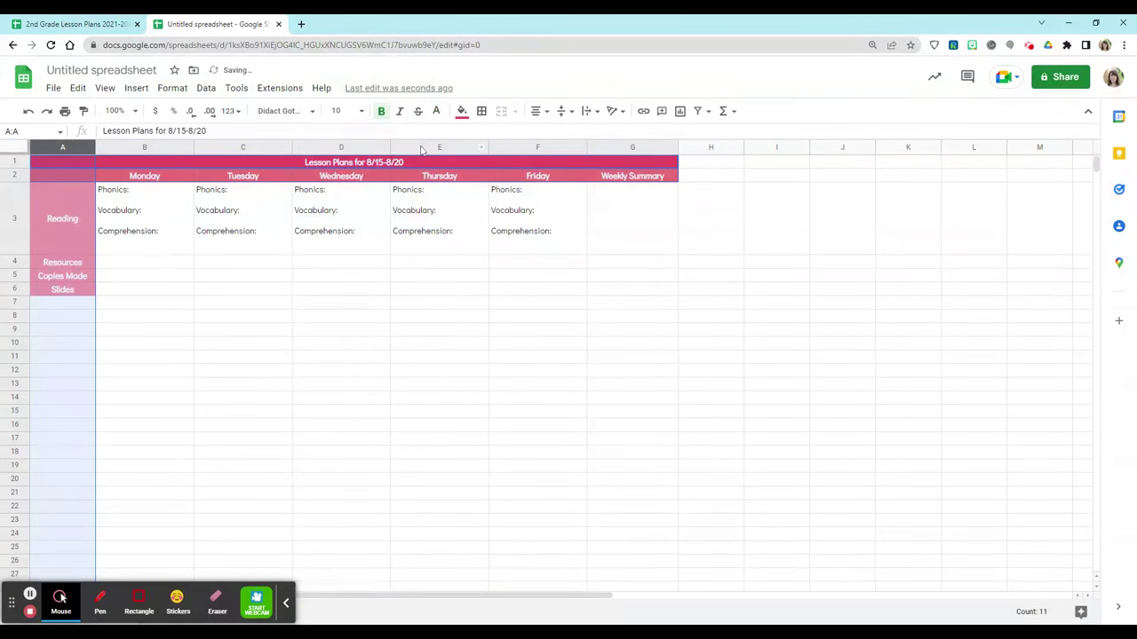
{"action": "left_click", "coordinate": [337, 111]}
{"action": "left_click", "coordinate": [342, 258]}
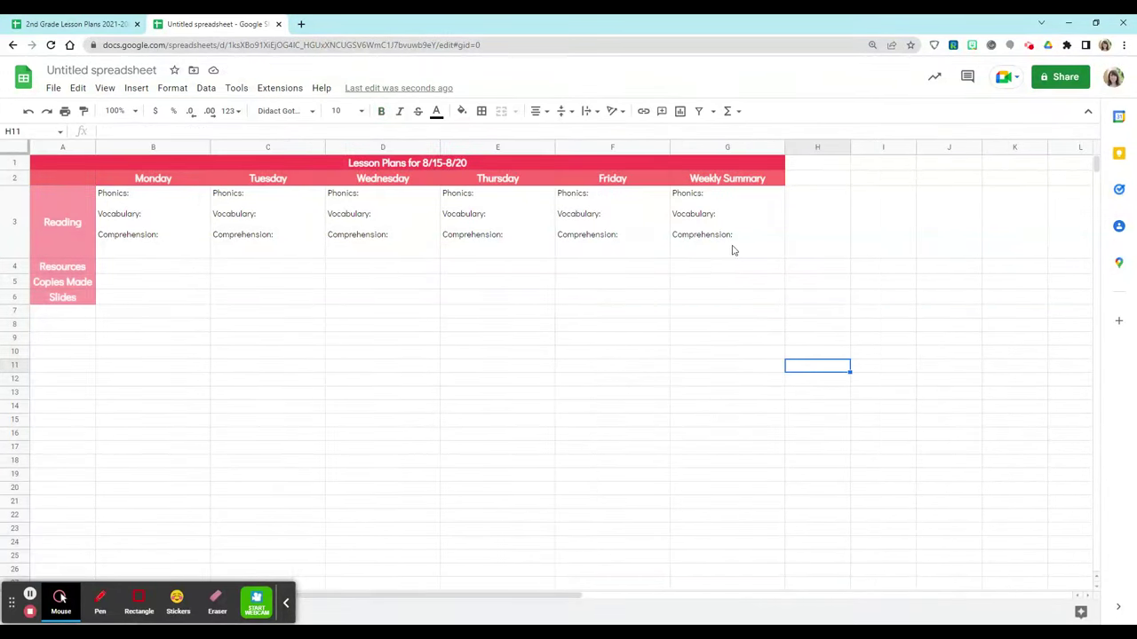
In the Weekly Summary Reading cell G3, add "cvce words" after Phonics and "Standard 1" after Comprehension.
{"action": "left_click", "coordinate": [735, 212]}
{"action": "double_click", "coordinate": [736, 212]}
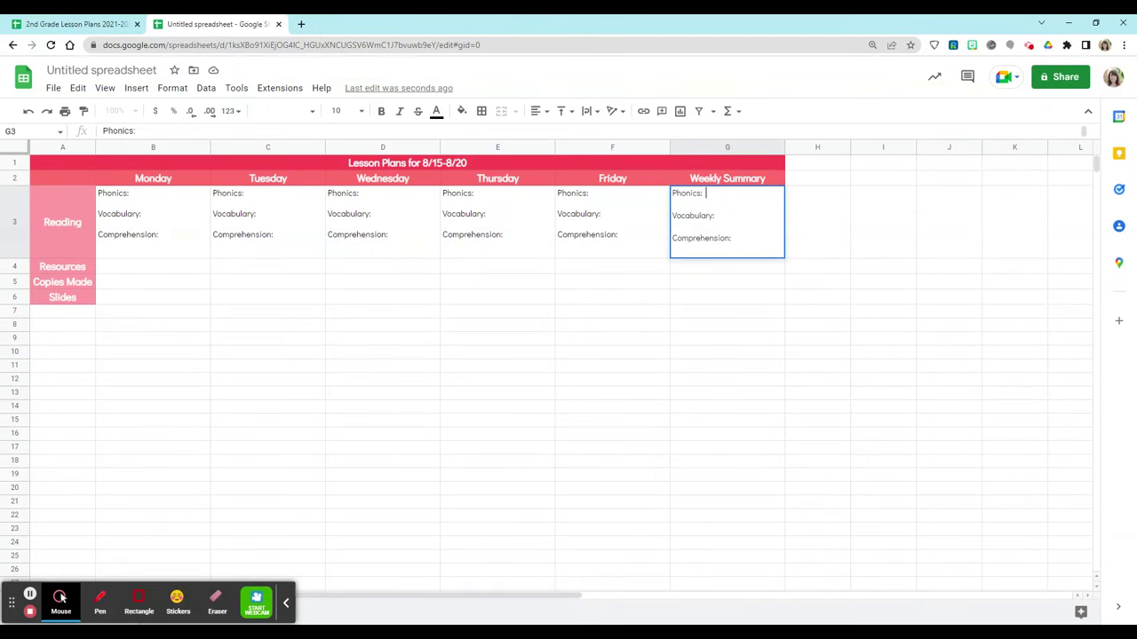
{"action": "type", "text": "e words"}
{"action": "key", "text": "Down"}
{"action": "key", "text": "Down"}
{"action": "type", "text": "Sto"}
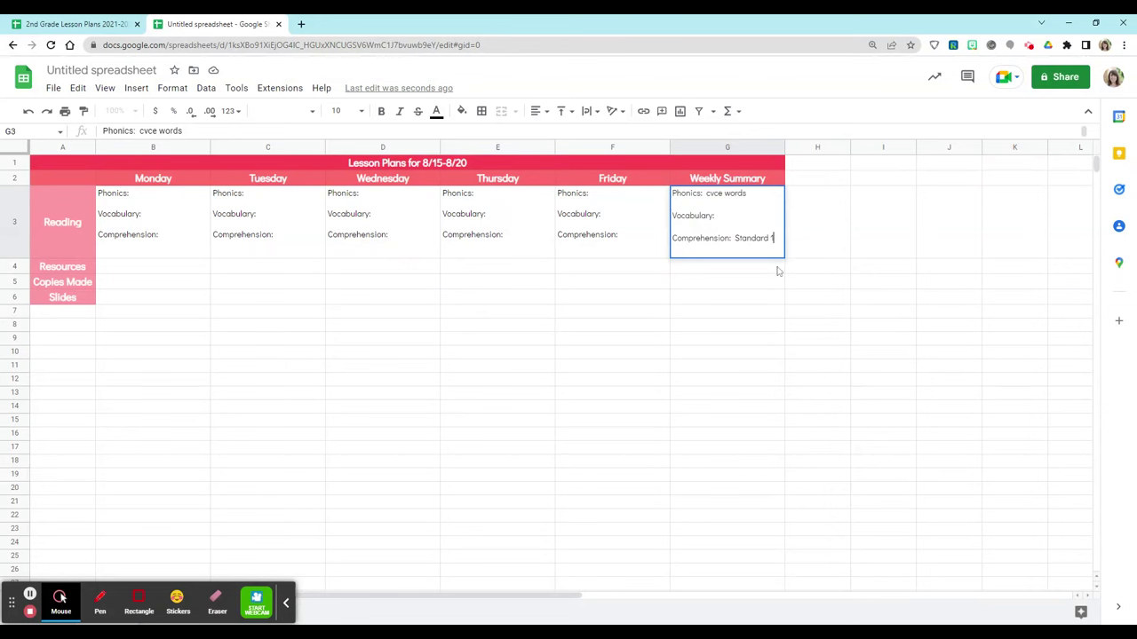
{"action": "left_click", "coordinate": [30, 595]}
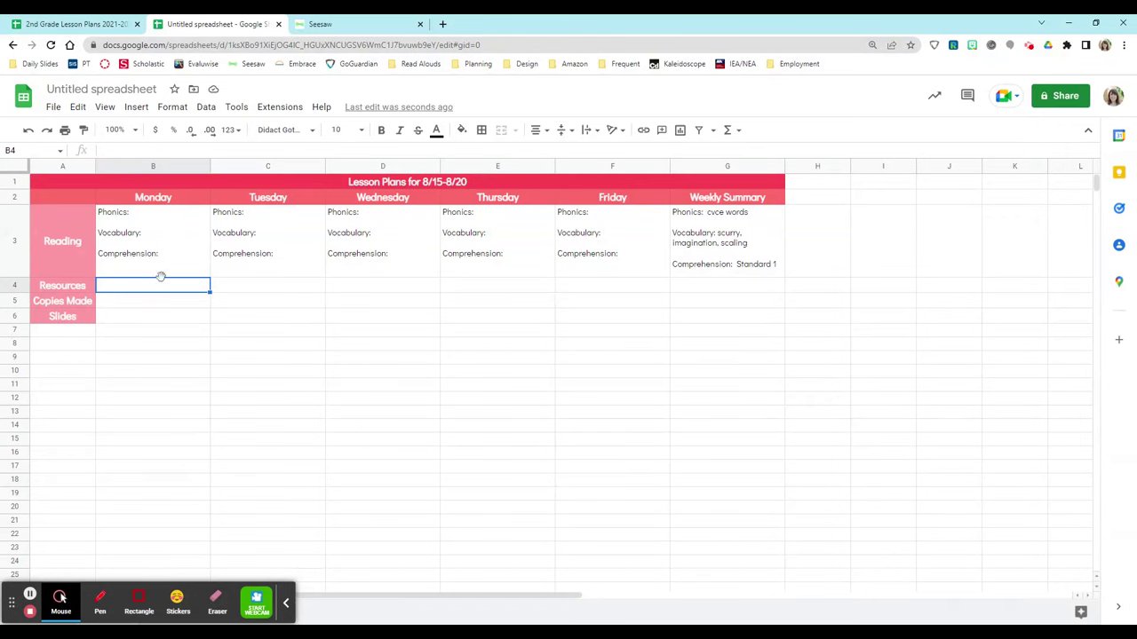
In Seesaw, copy the teacher link of the "Vocabulary Match: The Invisible Boy" activity.
{"action": "left_click", "coordinate": [338, 22]}
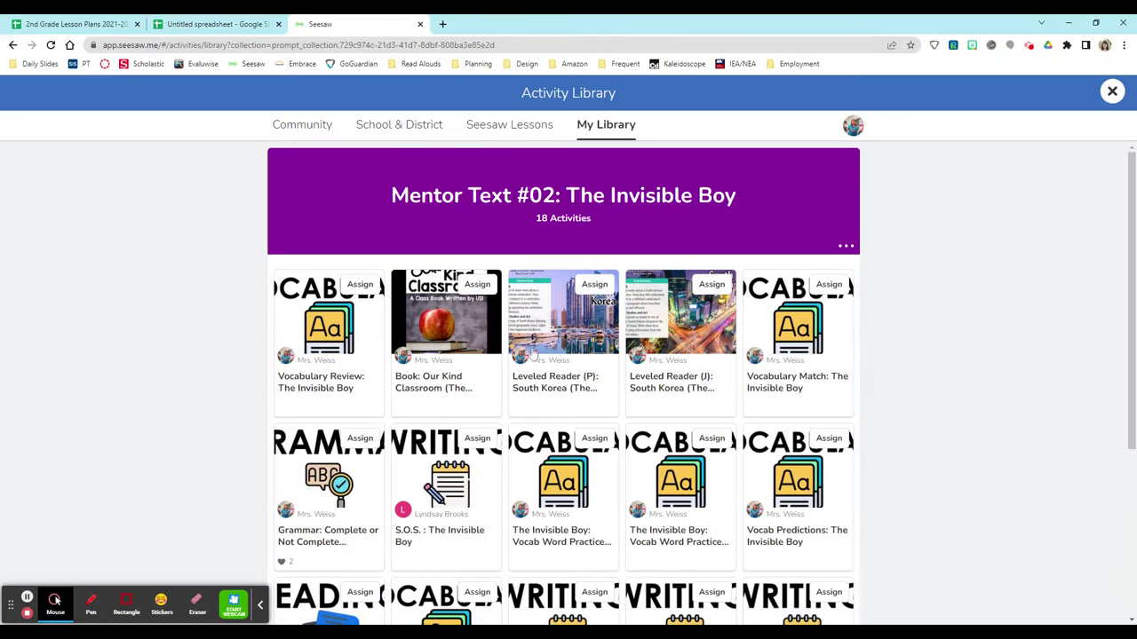
{"action": "left_click", "coordinate": [784, 336]}
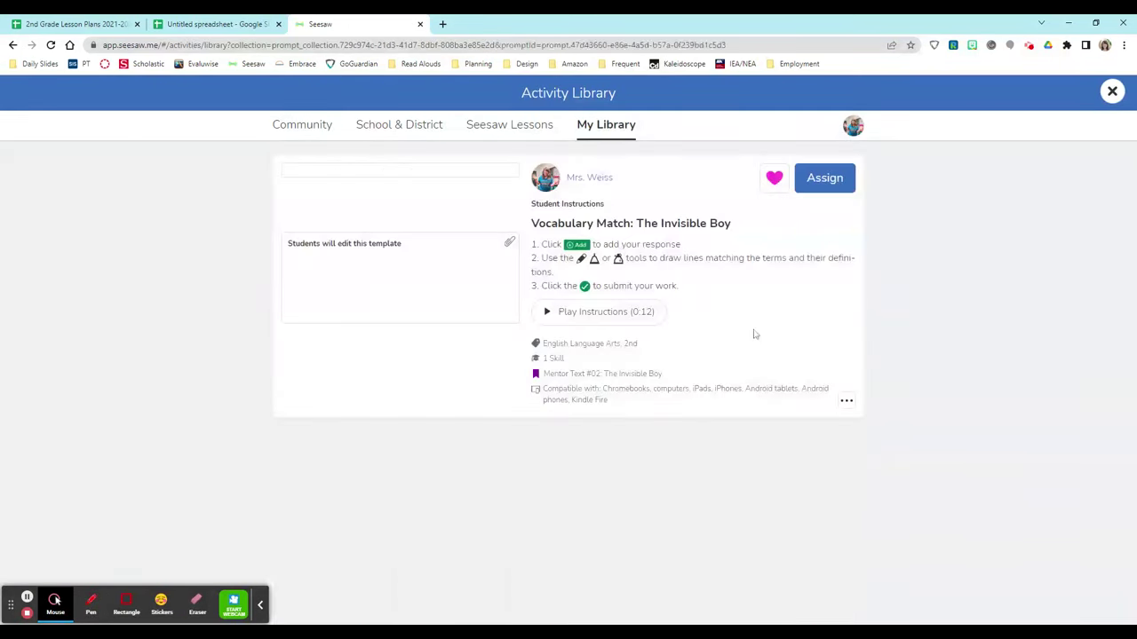
{"action": "left_click", "coordinate": [847, 402]}
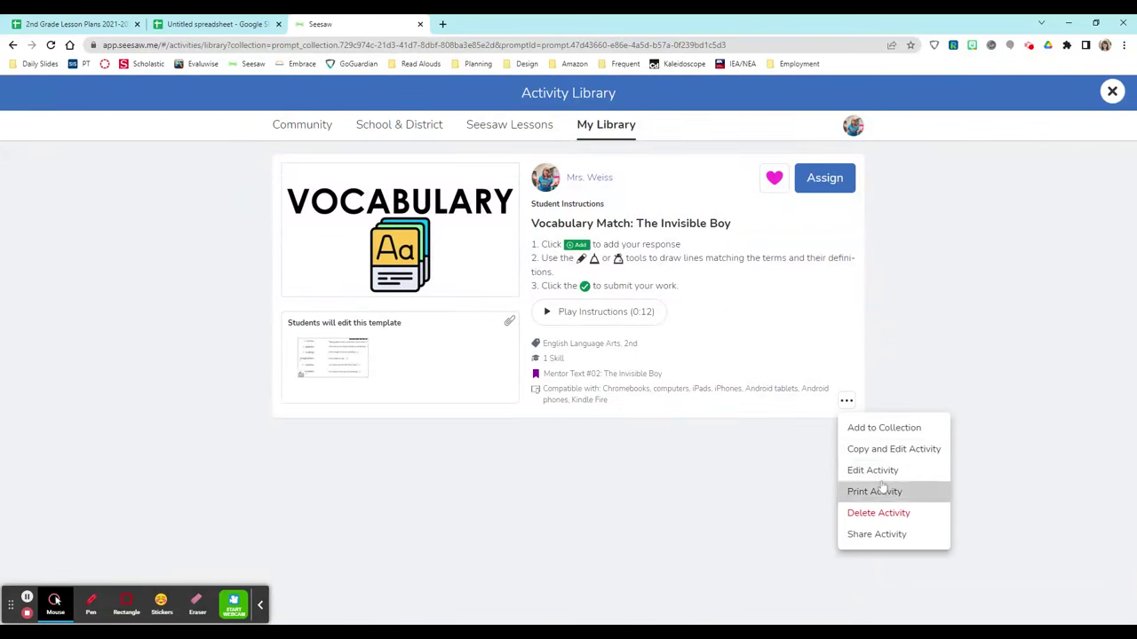
{"action": "left_click", "coordinate": [899, 537]}
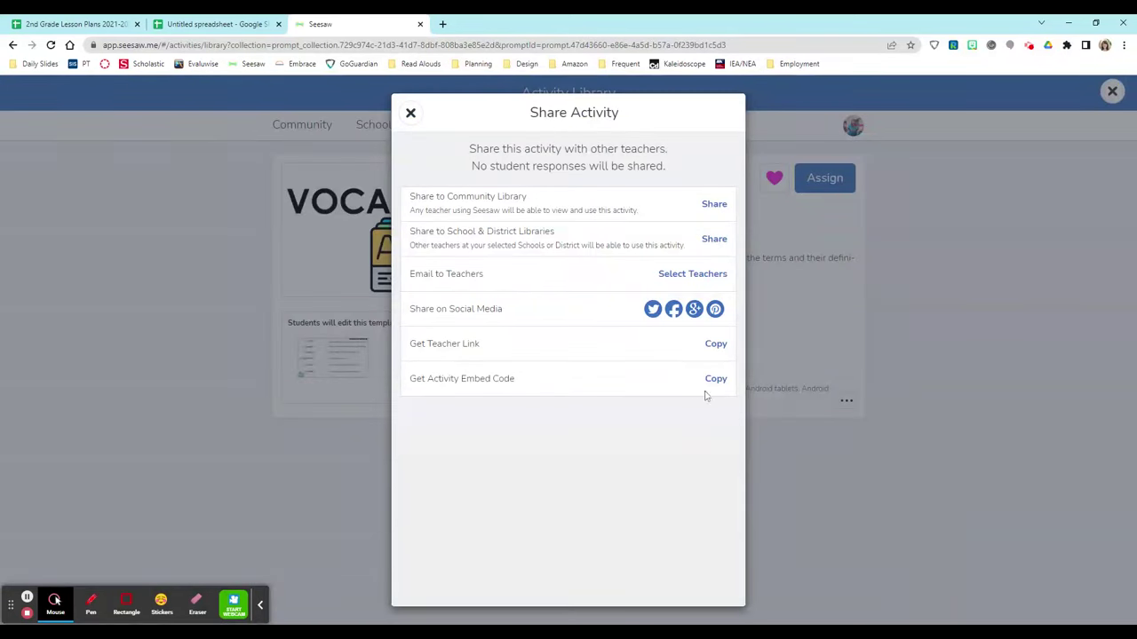
{"action": "left_click", "coordinate": [715, 345]}
Back in the lesson plan spreadsheet, enter "Seesaw Vocabulary Match" in Monday's Resources cell B4 and link it to the copied Seesaw activity.
{"action": "left_click", "coordinate": [220, 24]}
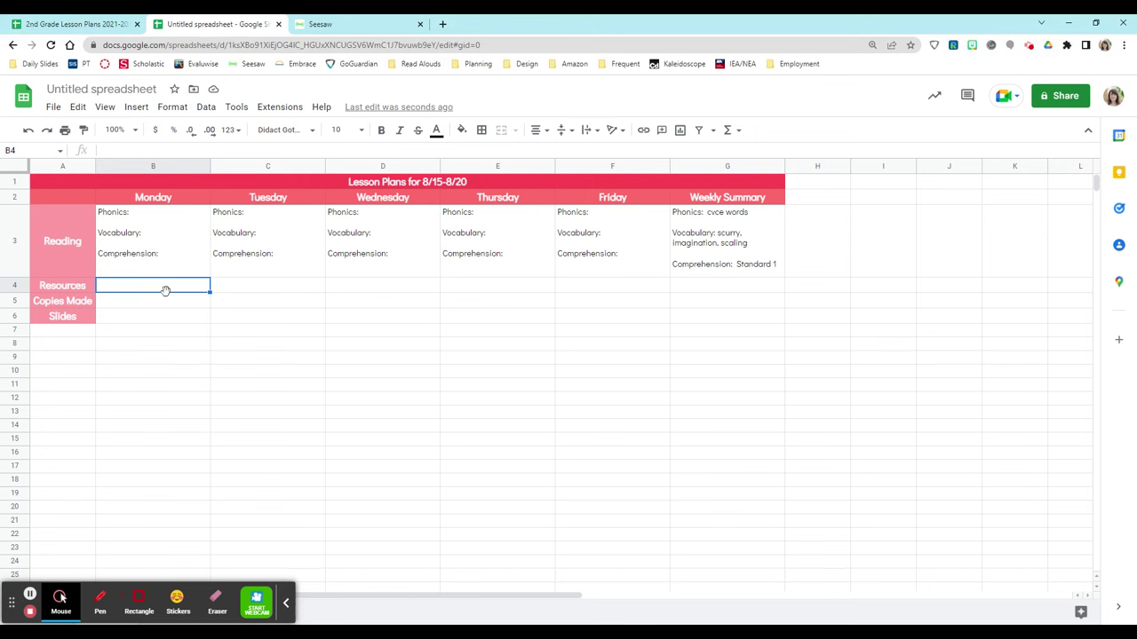
{"action": "type", "text": "Seesaw Vocabu"}
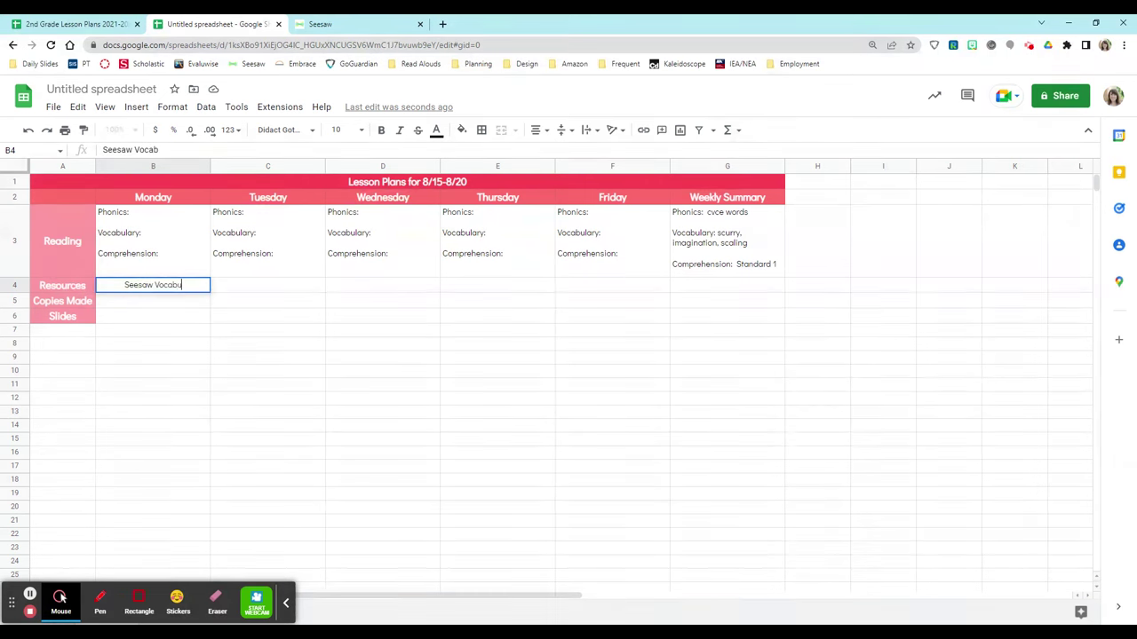
{"action": "type", "text": "lary Match"}
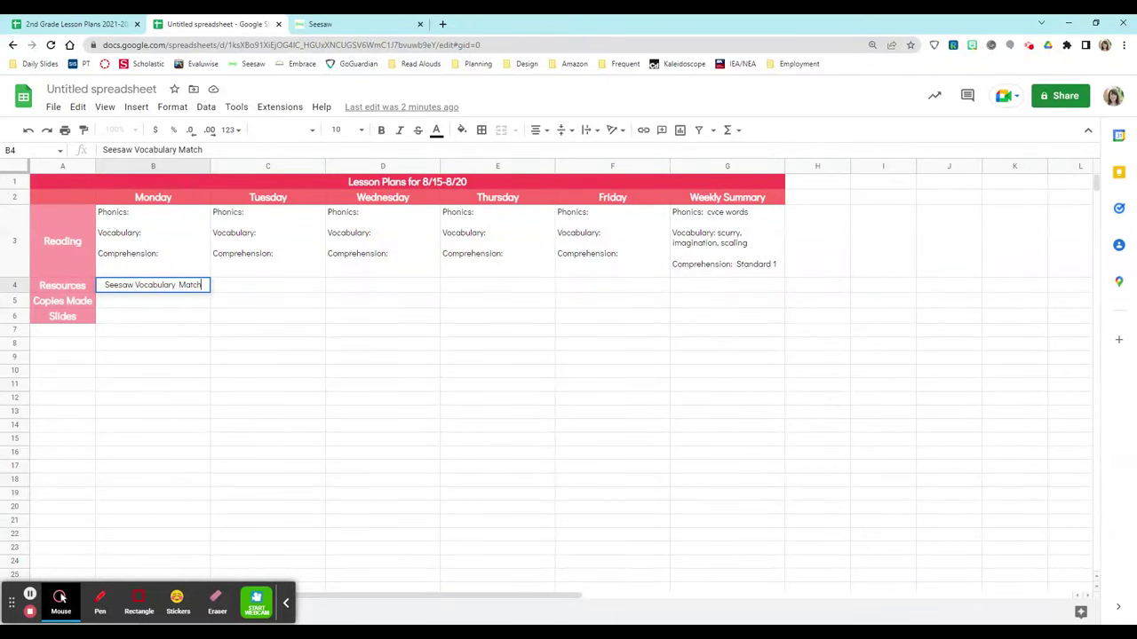
{"action": "left_click", "coordinate": [136, 106]}
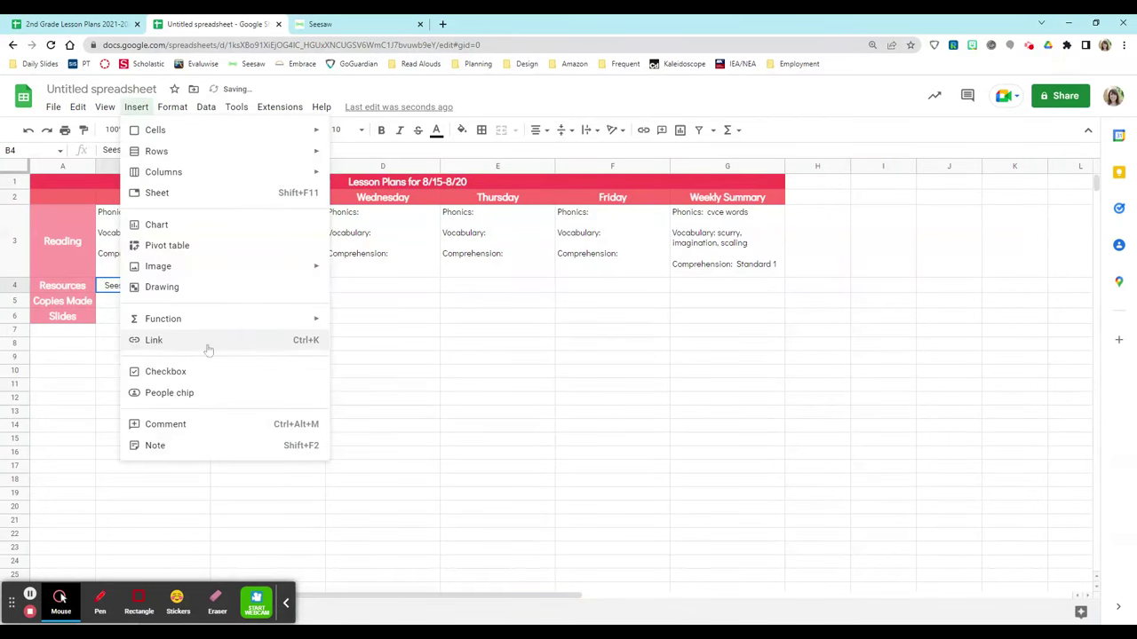
{"action": "left_click", "coordinate": [307, 344]}
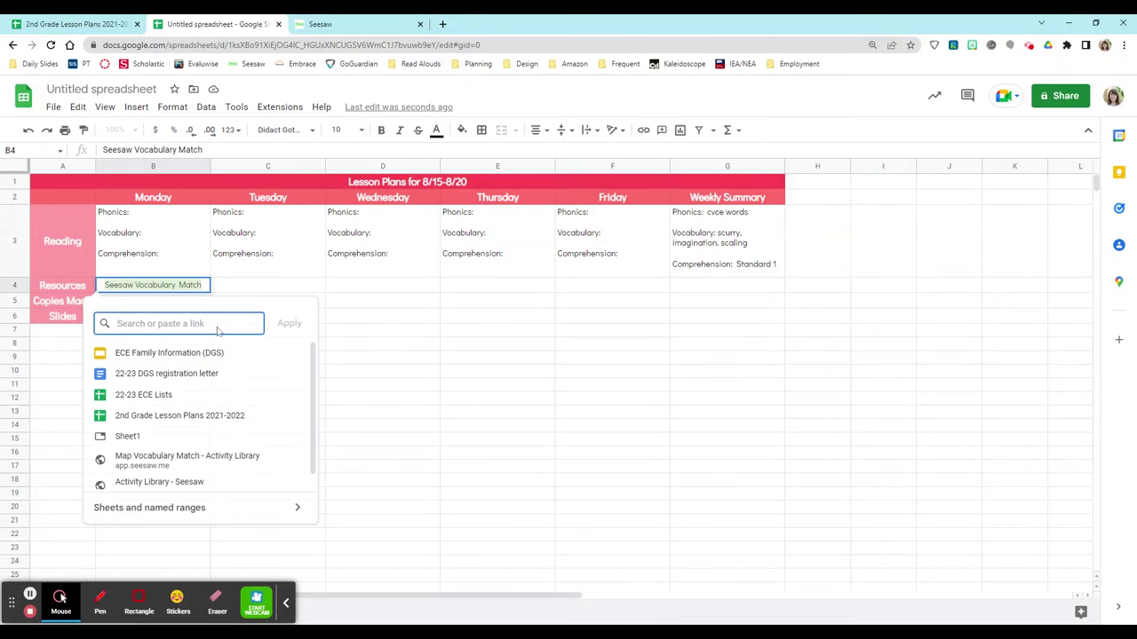
{"action": "key", "text": "ctrl+v"}
{"action": "left_click", "coordinate": [293, 328]}
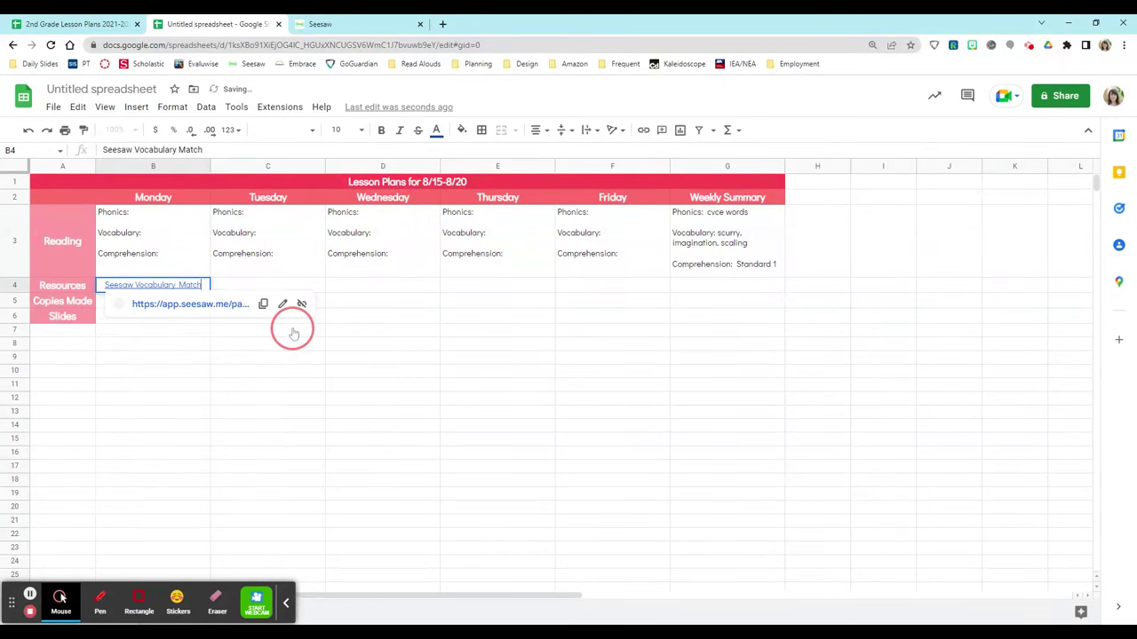
{"action": "left_click", "coordinate": [483, 451]}
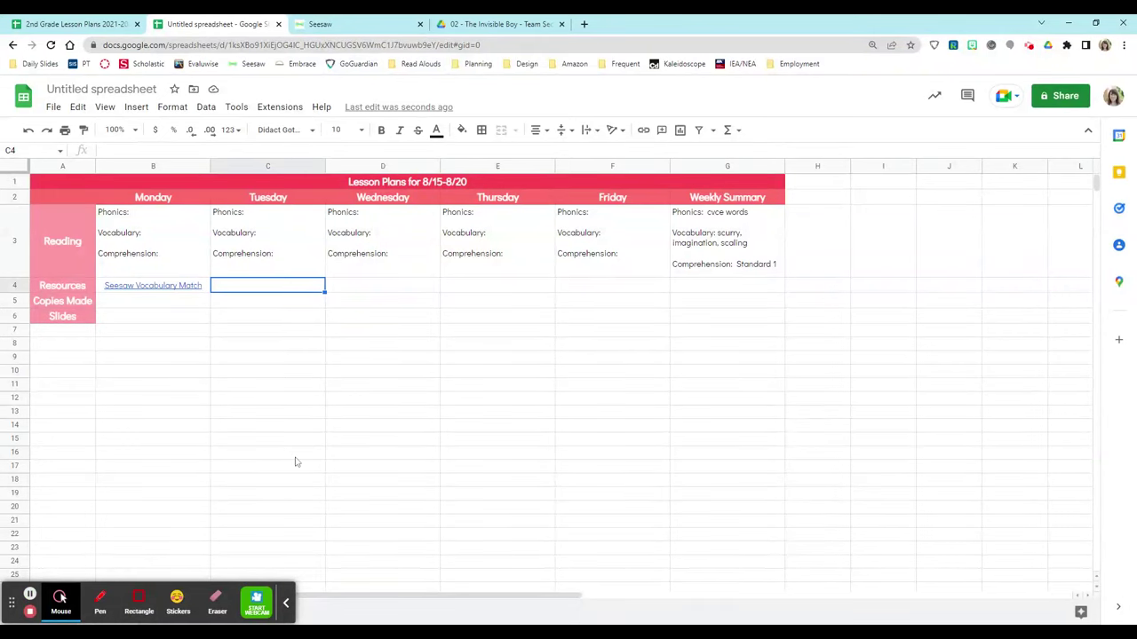
In the Drive folder "02 - The Invisible Boy", copy the sharing link of "The Invisible Boy - Activities".
{"action": "left_click", "coordinate": [480, 24]}
{"action": "right_click", "coordinate": [524, 283]}
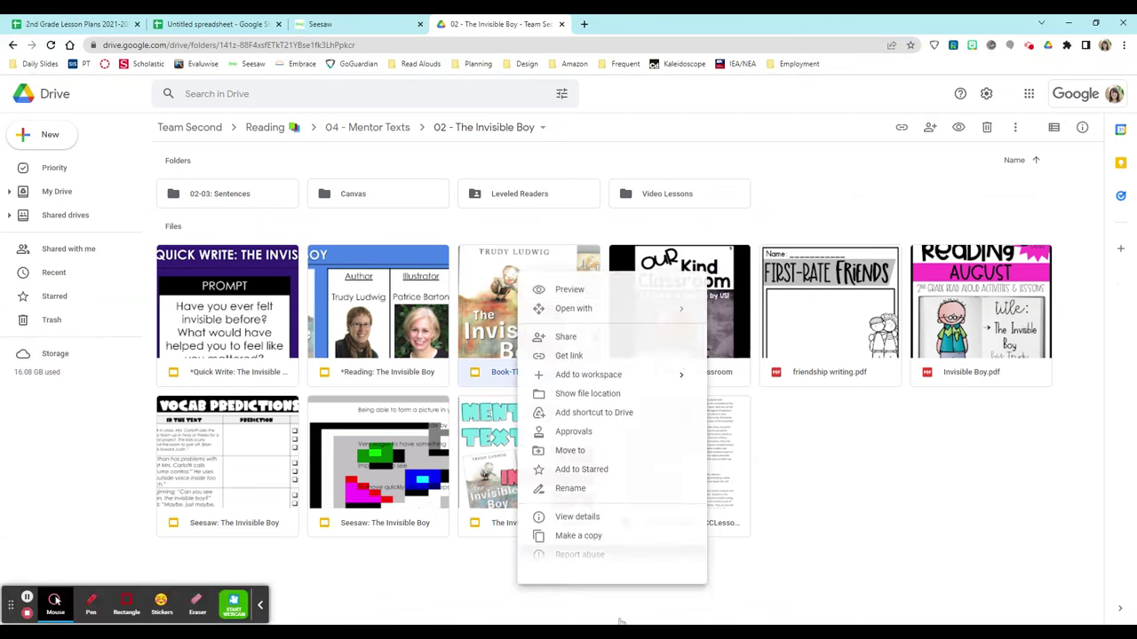
{"action": "left_click", "coordinate": [919, 513]}
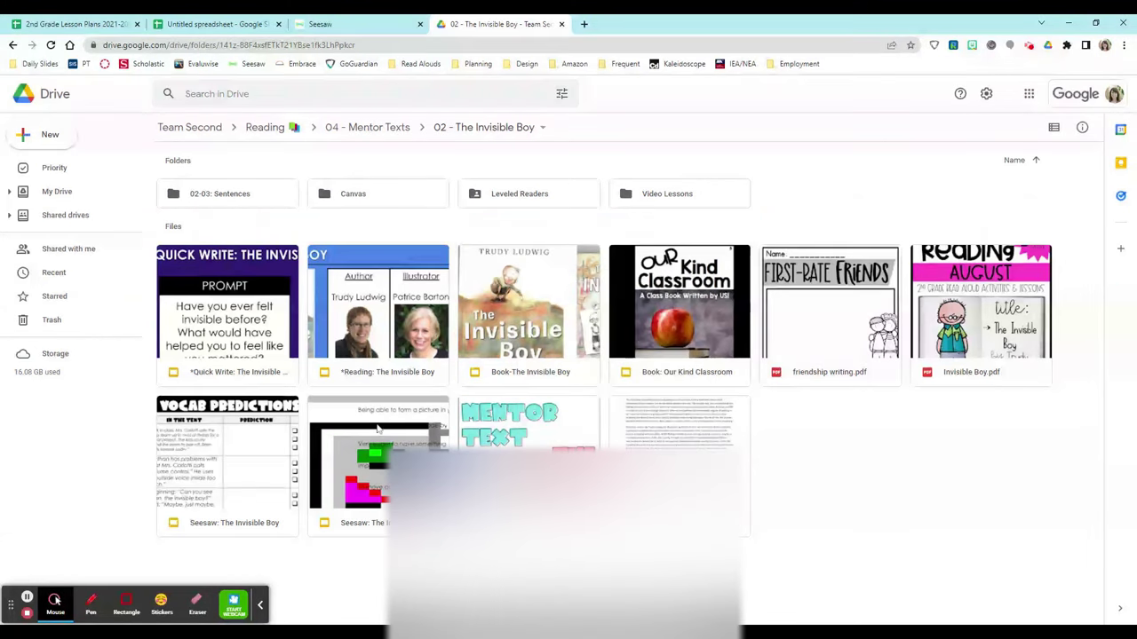
{"action": "right_click", "coordinate": [524, 284]}
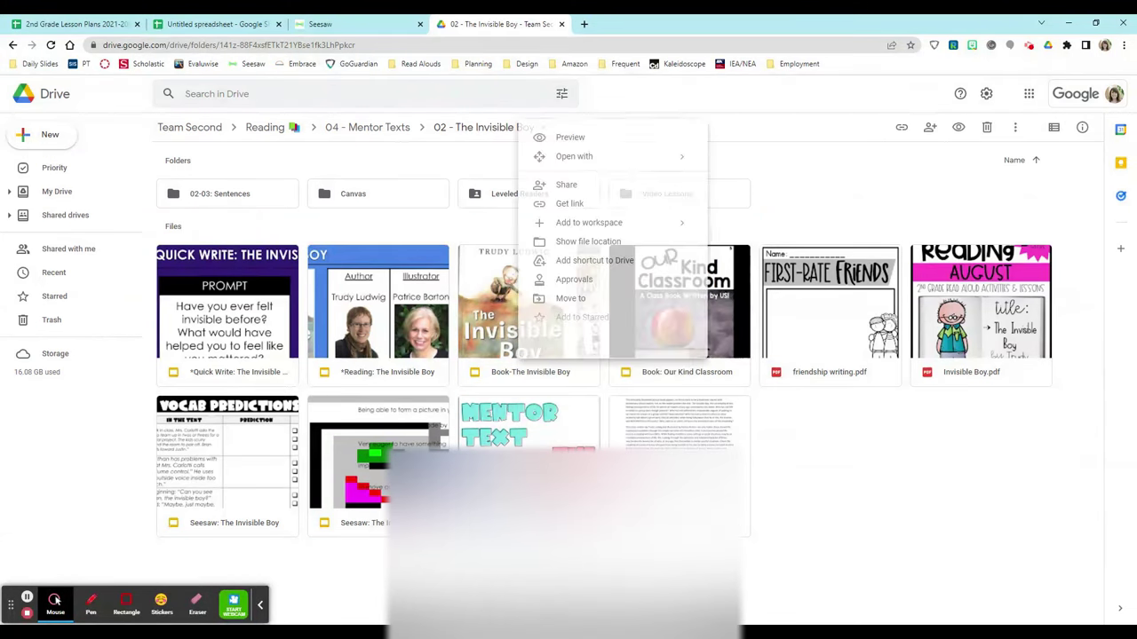
{"action": "left_click", "coordinate": [592, 204]}
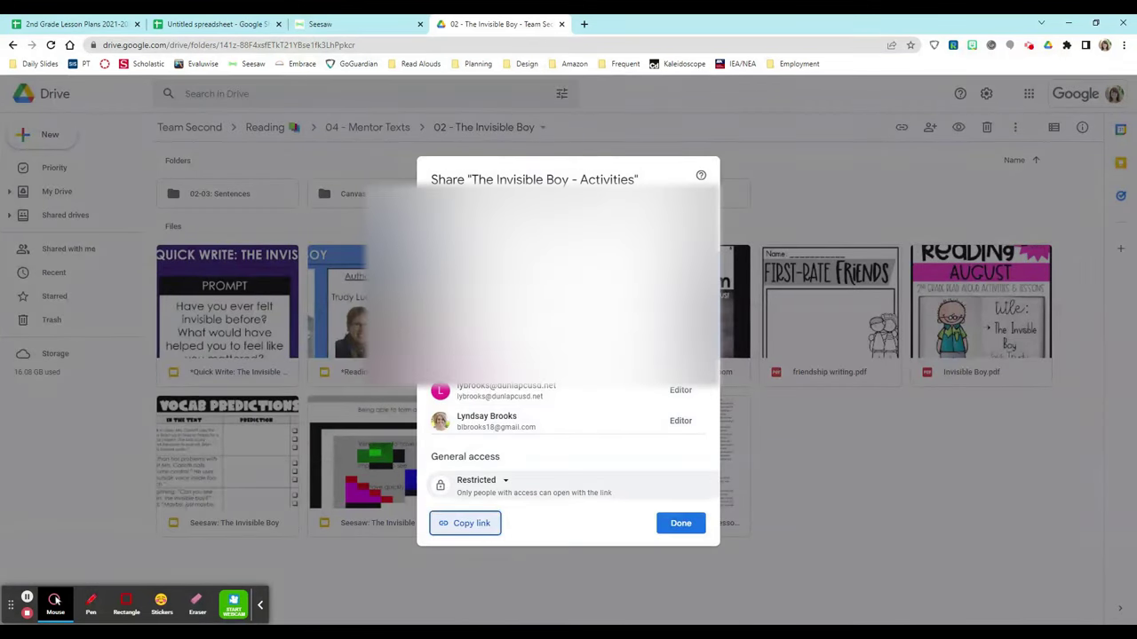
{"action": "left_click", "coordinate": [489, 528]}
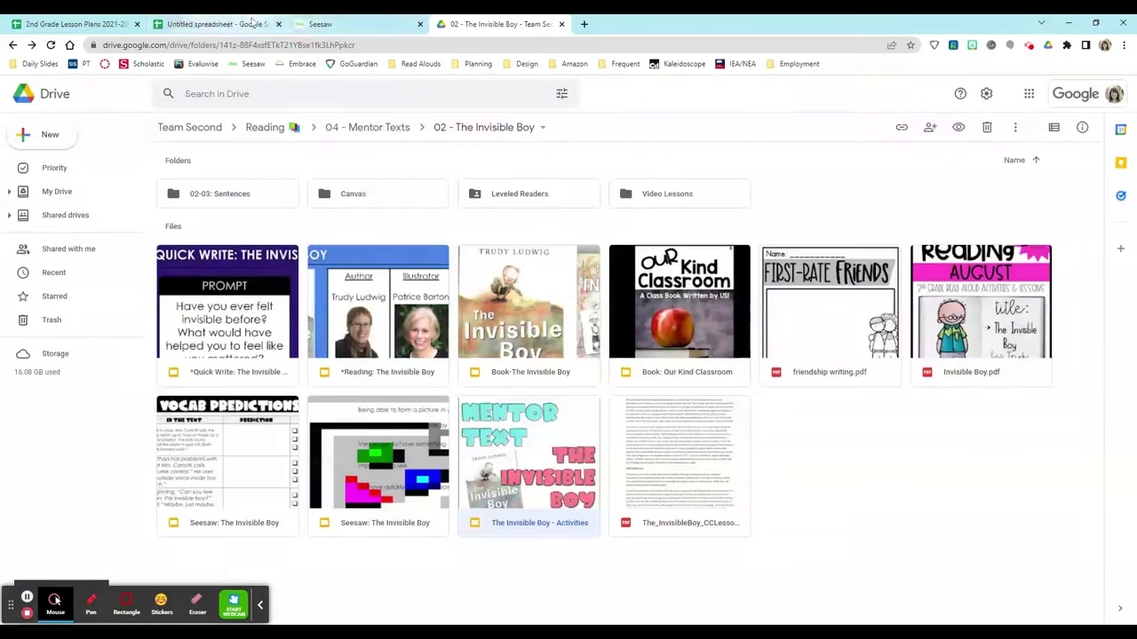
In the spreadsheet, enter "Vocabulary Match p. 1" in Tuesday's Resources cell C4 and link it to the copied Drive file.
{"action": "left_click", "coordinate": [213, 24]}
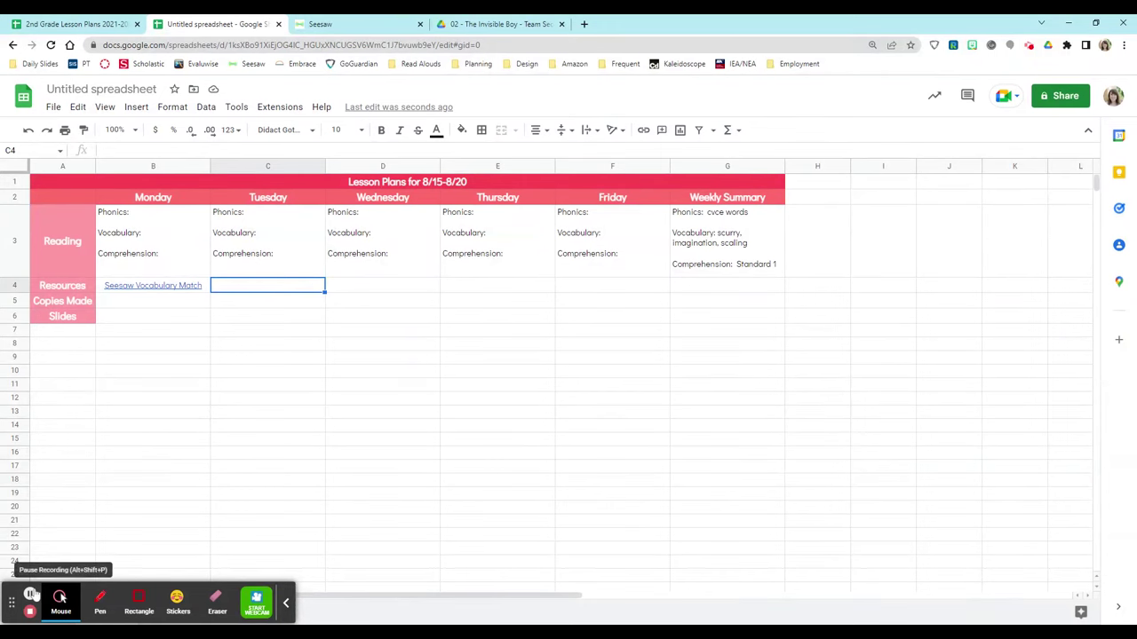
{"action": "type", "text": "Vocabulary Match p"}
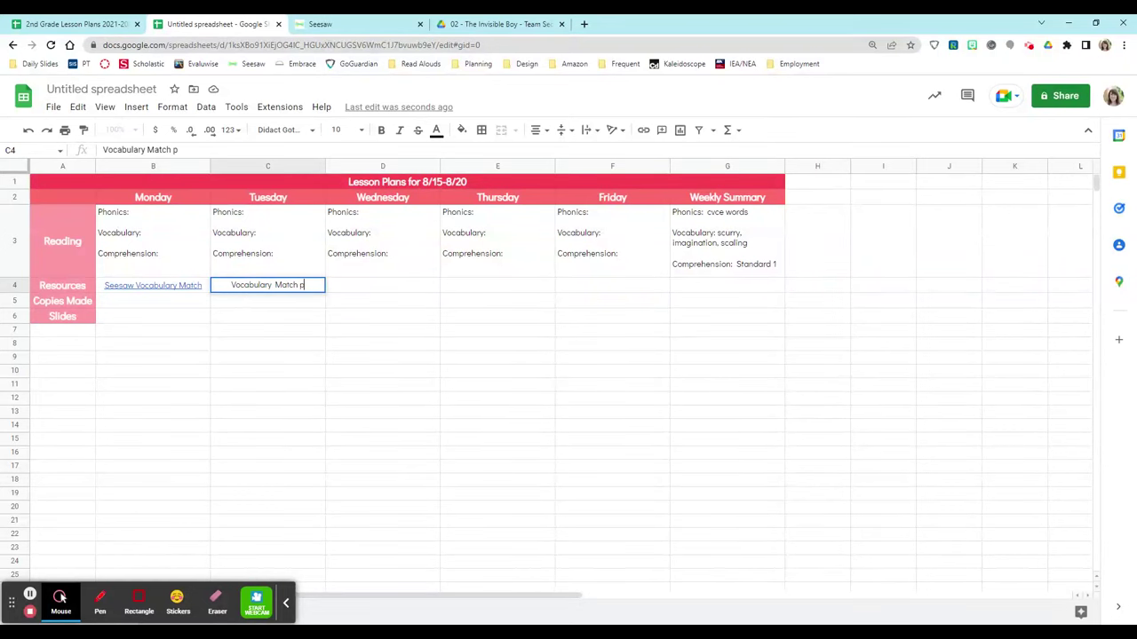
{"action": "type", "text": ". 1"}
{"action": "key", "text": "ctrl+a"}
{"action": "key", "text": "ctrl+k"}
{"action": "key", "text": "ctrl+v"}
{"action": "key", "text": "Return"}
{"action": "left_click", "coordinate": [608, 420]}
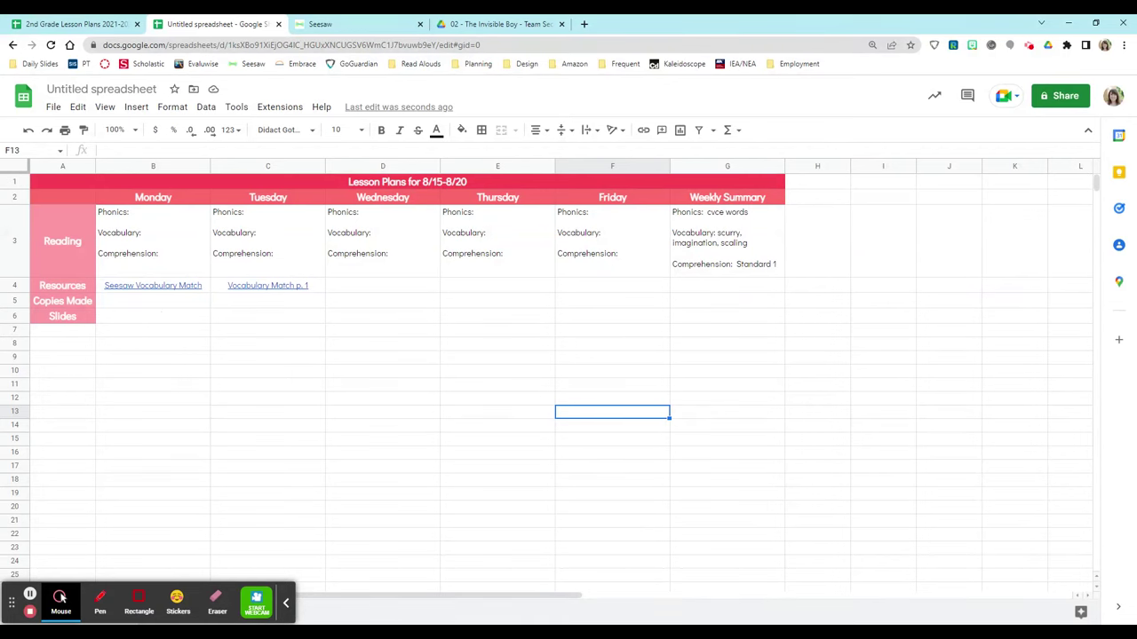
Insert checkboxes in the Copies Made row for Monday through Friday, B5:F5.
{"action": "left_click_drag", "start_coordinate": [153, 302], "coordinate": [583, 303]}
{"action": "left_click", "coordinate": [136, 106]}
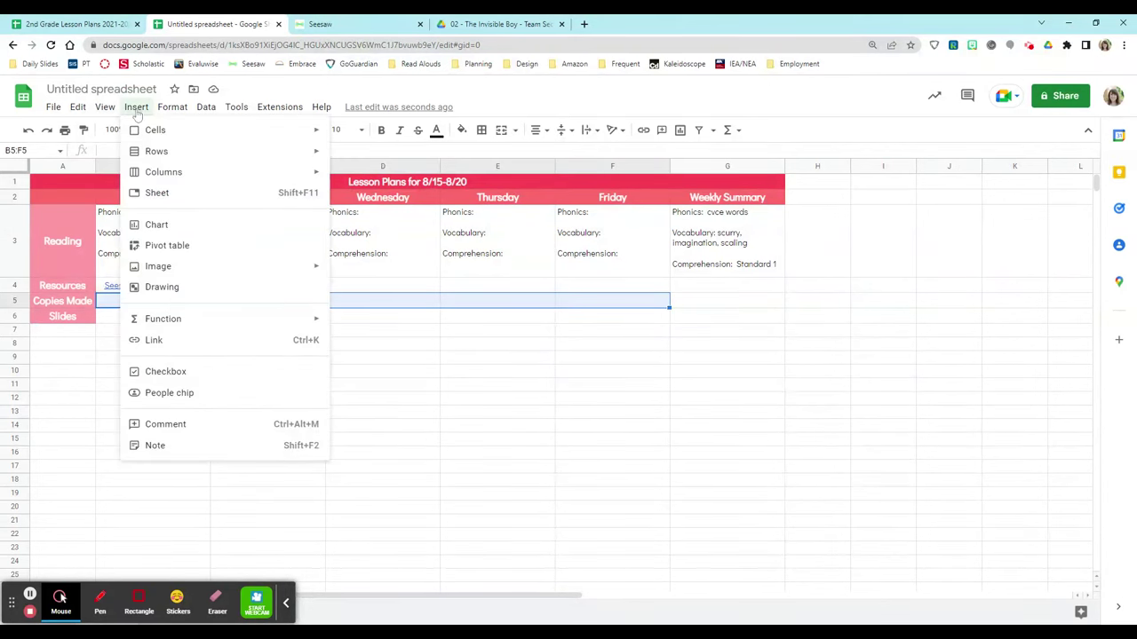
{"action": "left_click", "coordinate": [178, 371]}
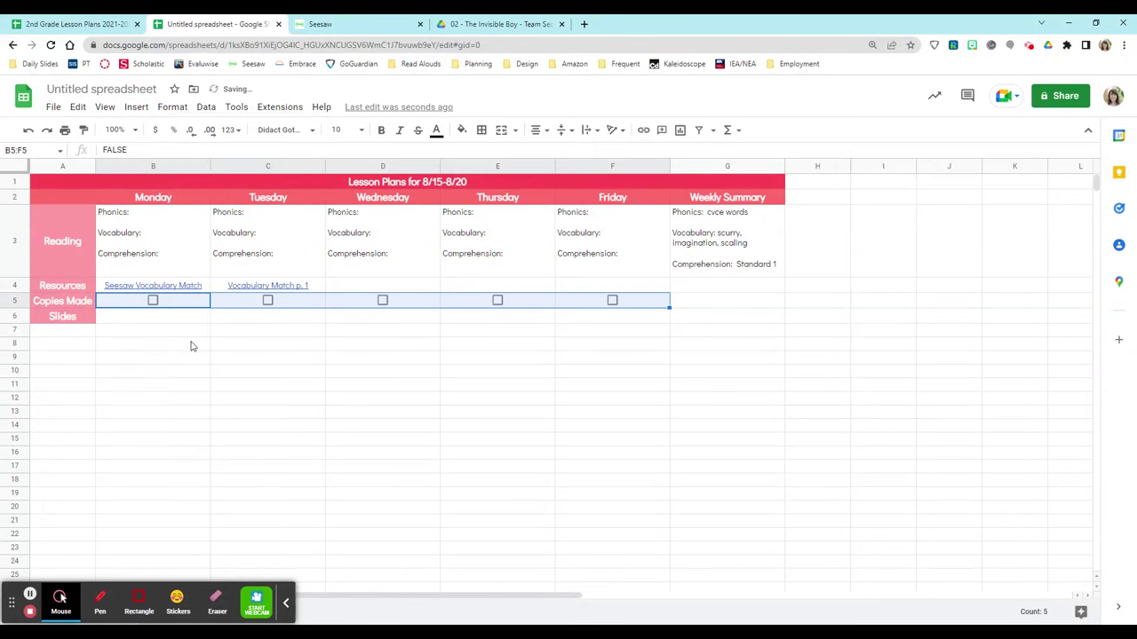
Toggle Monday's Copies Made checkbox, and tick the checkboxes across the weekdays.
{"action": "left_click", "coordinate": [154, 317]}
{"action": "left_click", "coordinate": [153, 301]}
{"action": "left_click", "coordinate": [152, 301]}
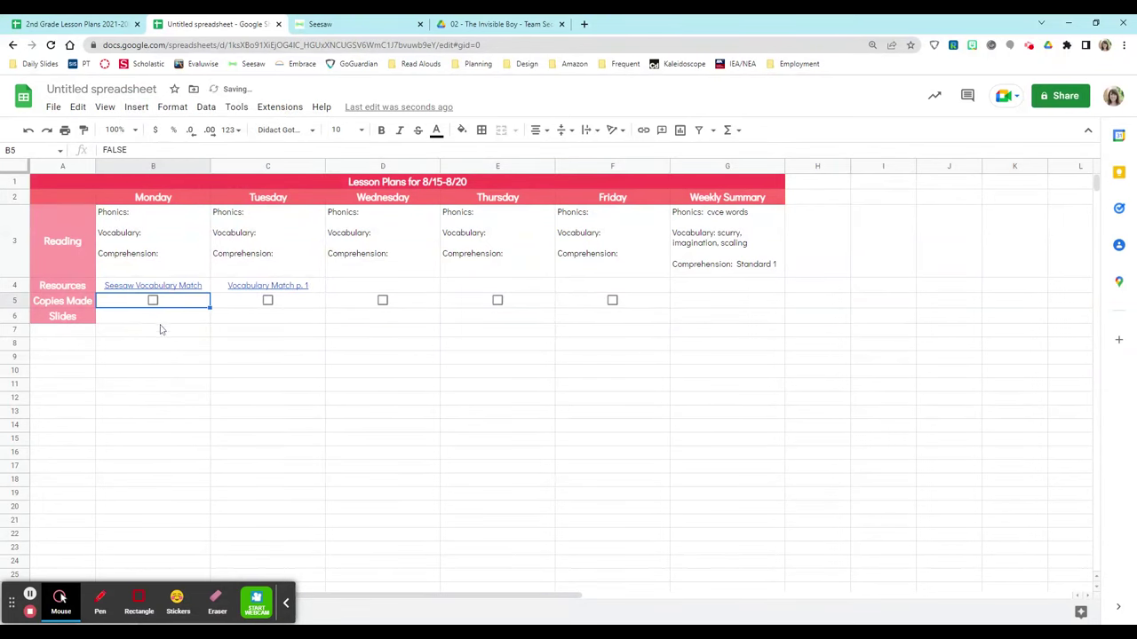
{"action": "left_click", "coordinate": [152, 301]}
{"action": "left_click", "coordinate": [153, 301]}
{"action": "left_click", "coordinate": [268, 301]}
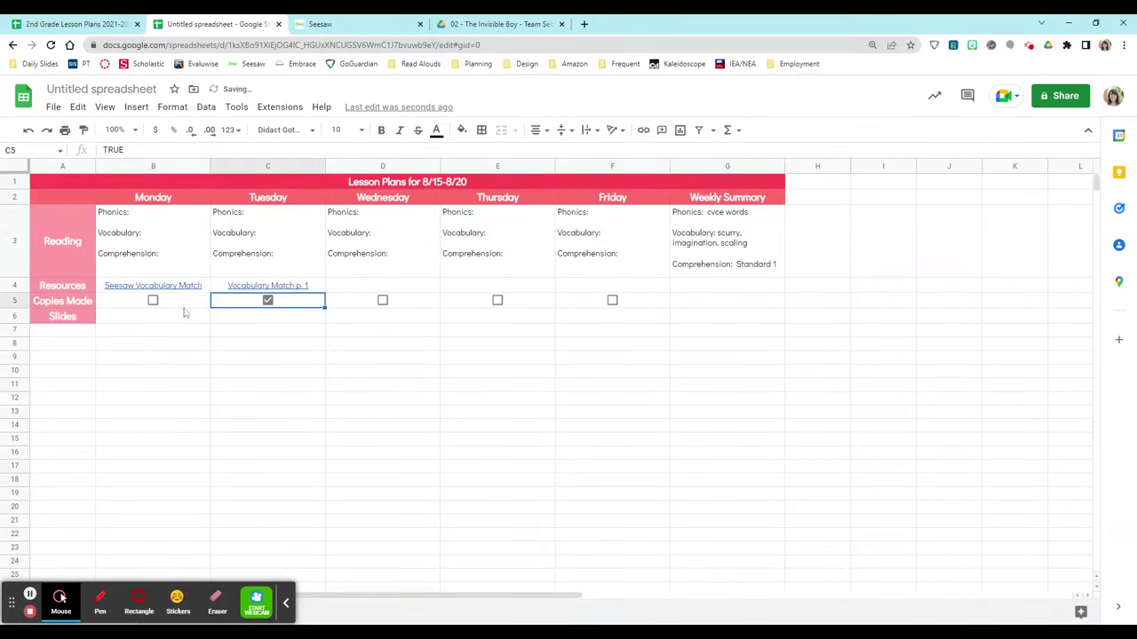
{"action": "left_click", "coordinate": [382, 301]}
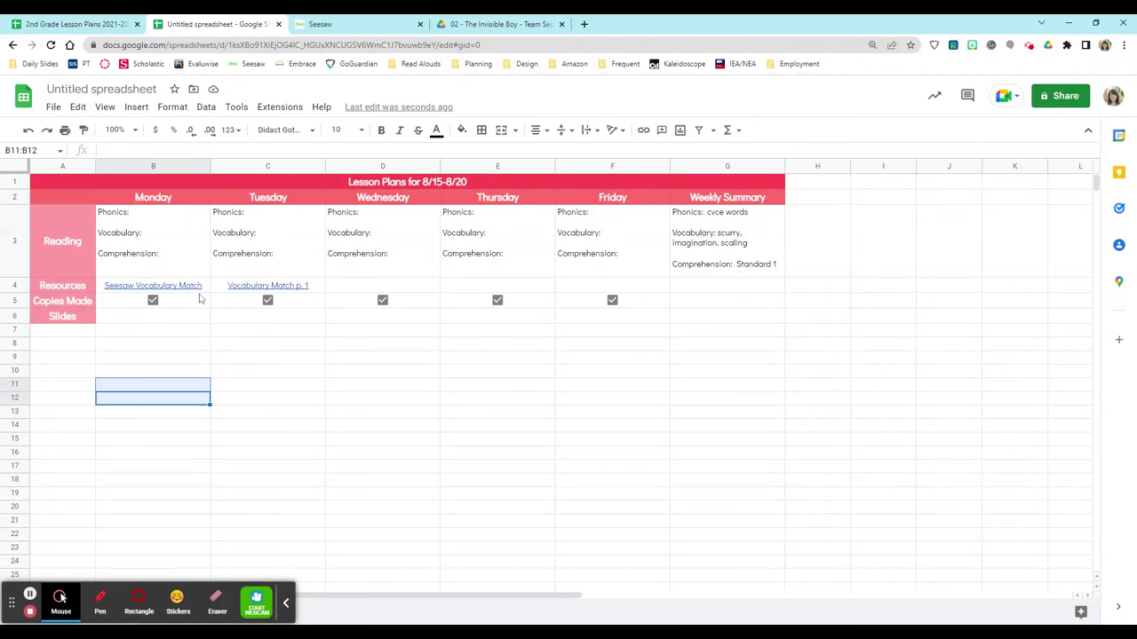
Select the entire sheet and toggle all the Copies Made checkboxes off and back on together.
{"action": "mouse_move", "coordinate": [202, 295]}
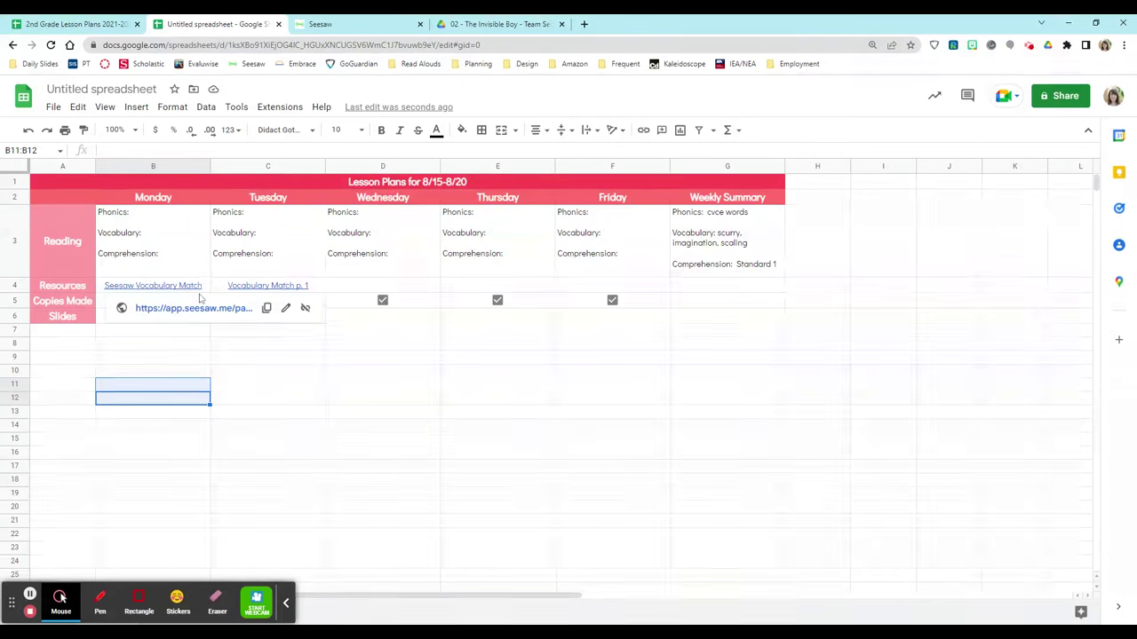
{"action": "left_click", "coordinate": [16, 169]}
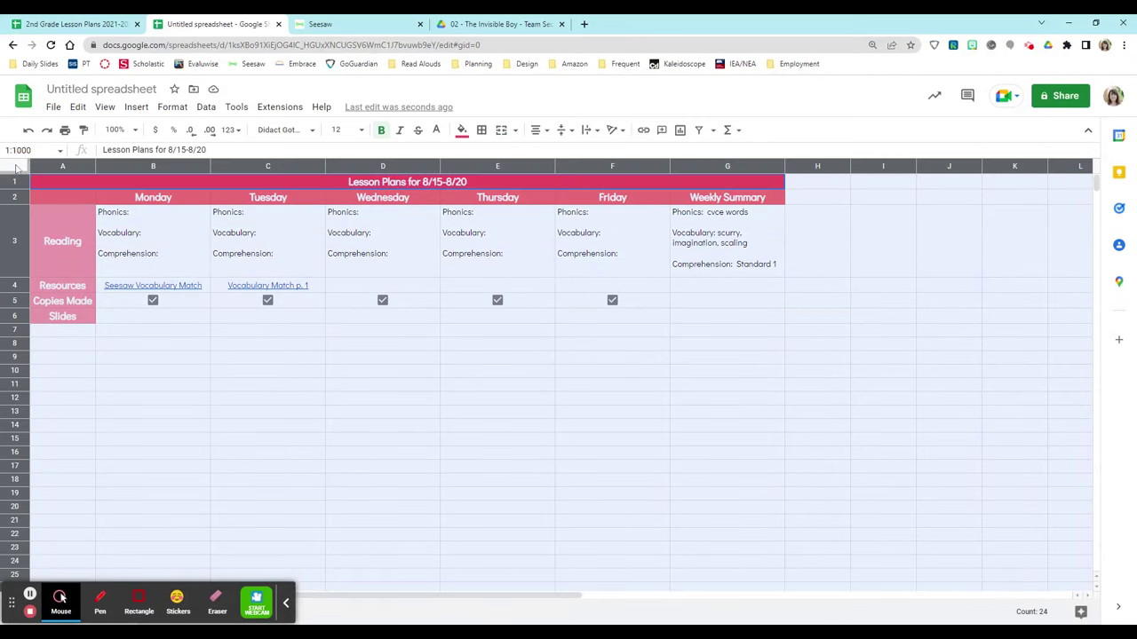
{"action": "key", "text": "space"}
{"action": "key", "text": "space"}
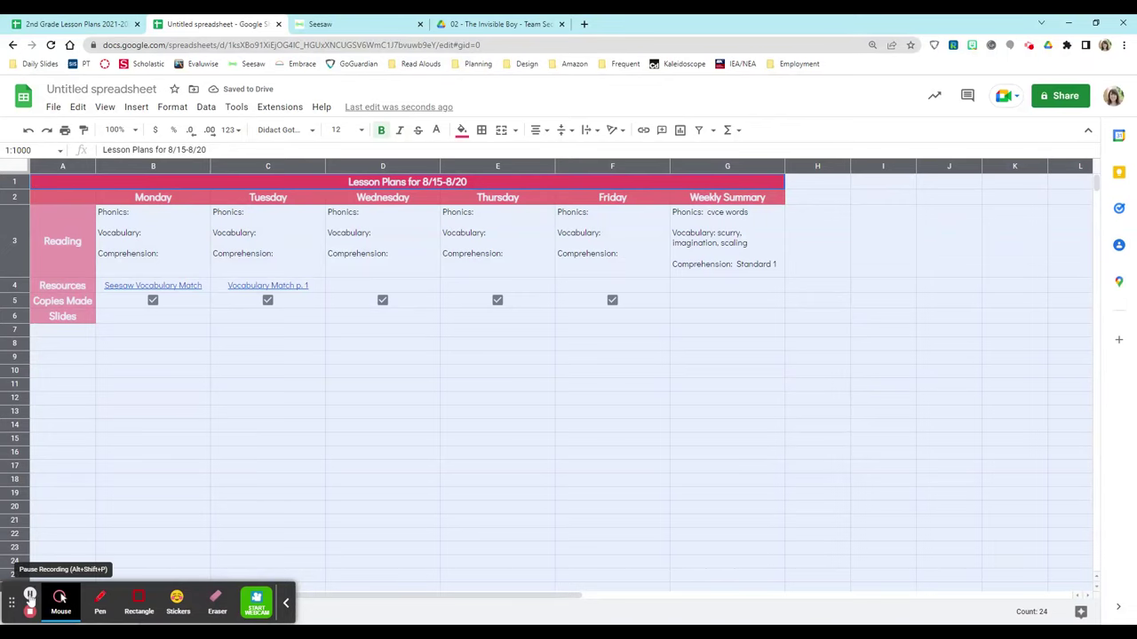
{"action": "left_click", "coordinate": [29, 597]}
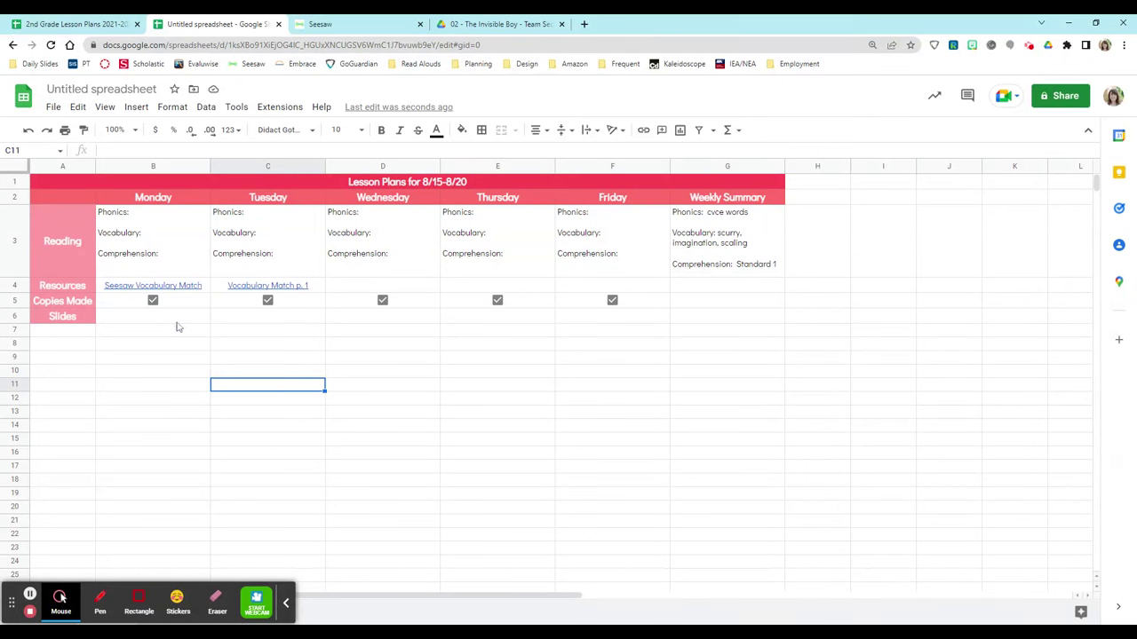
Merge the Slides row cells B6:F6, from Monday through Friday, into one cell.
{"action": "left_click_drag", "start_coordinate": [156, 320], "coordinate": [629, 327]}
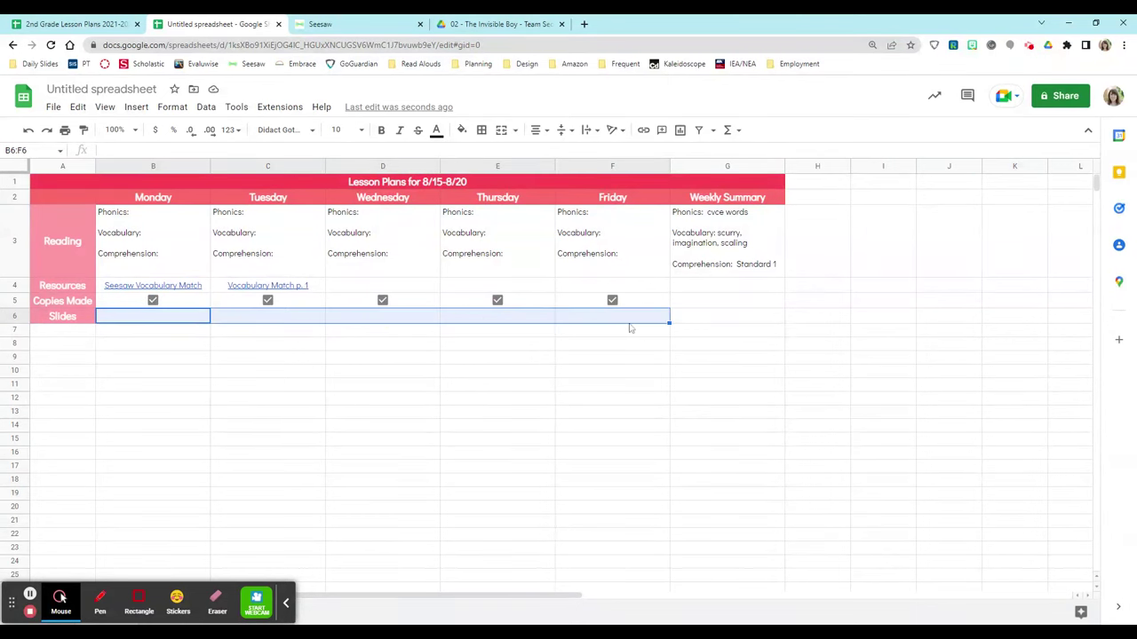
{"action": "left_click", "coordinate": [514, 130]}
{"action": "left_click", "coordinate": [518, 152]}
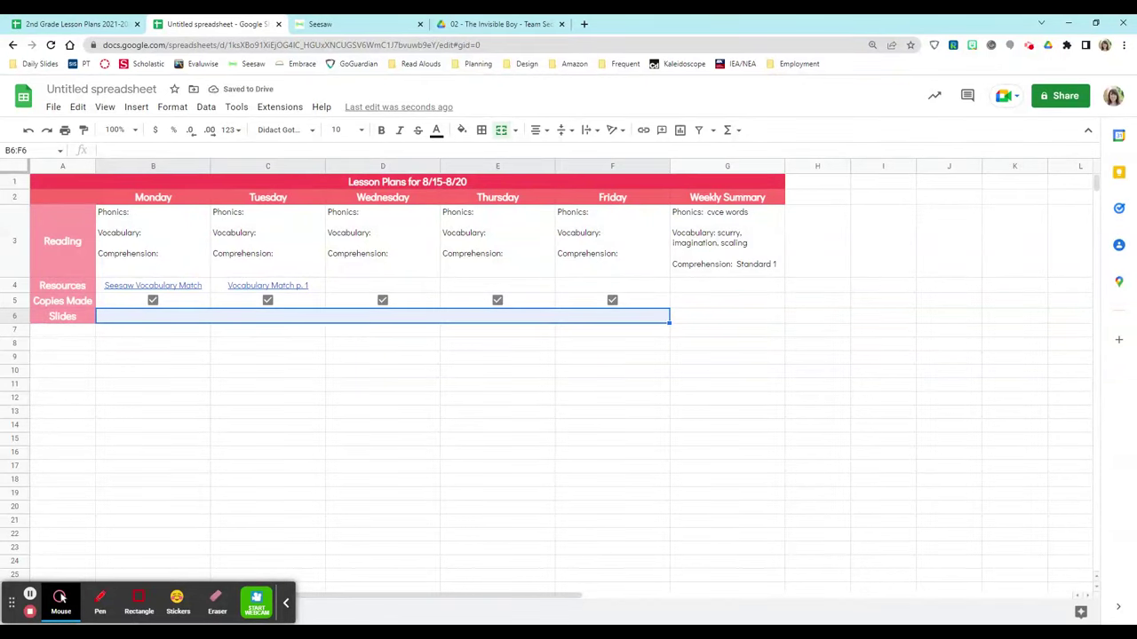
Enter "Invisible Boy Slides Week 1" in the merged Slides cell and link it to the "*Reading: The Invisible Boy" presentation.
{"action": "type", "text": "Invi"}
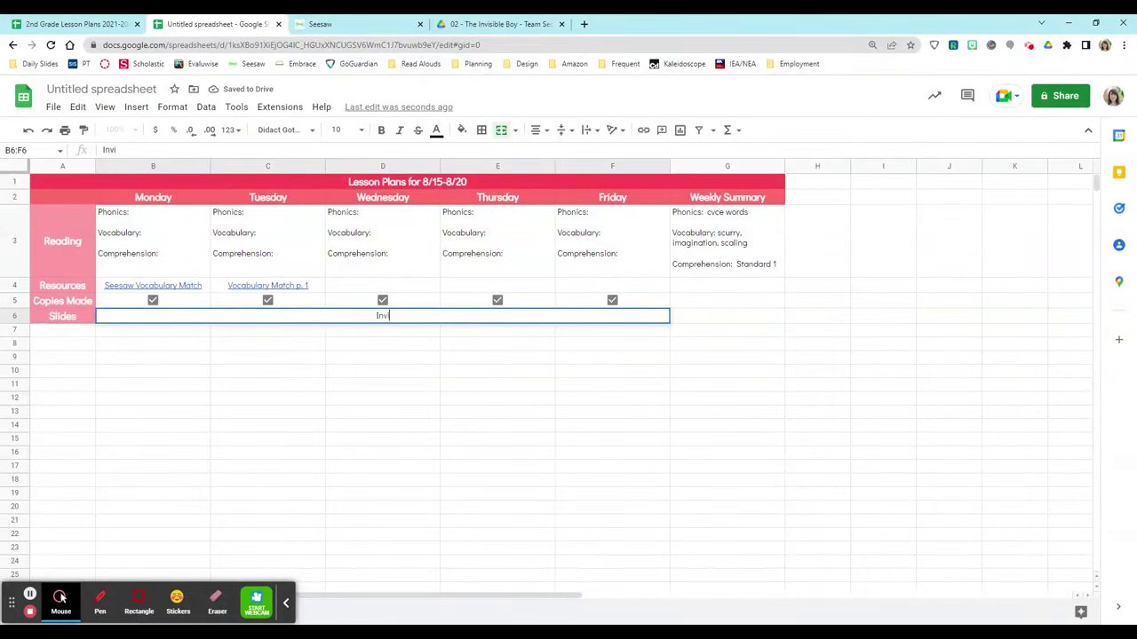
{"action": "type", "text": "sible Boy S"}
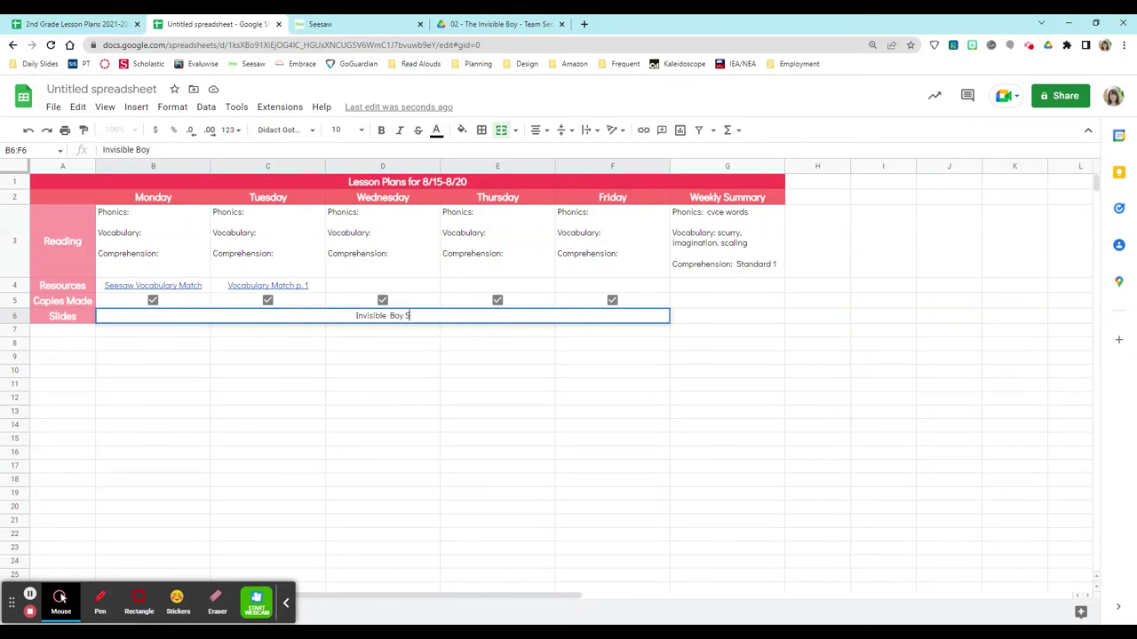
{"action": "type", "text": "lides Week 1"}
{"action": "key", "text": "ctrl+a"}
{"action": "key", "text": "ctrl+k"}
{"action": "key", "text": "ctrl+v"}
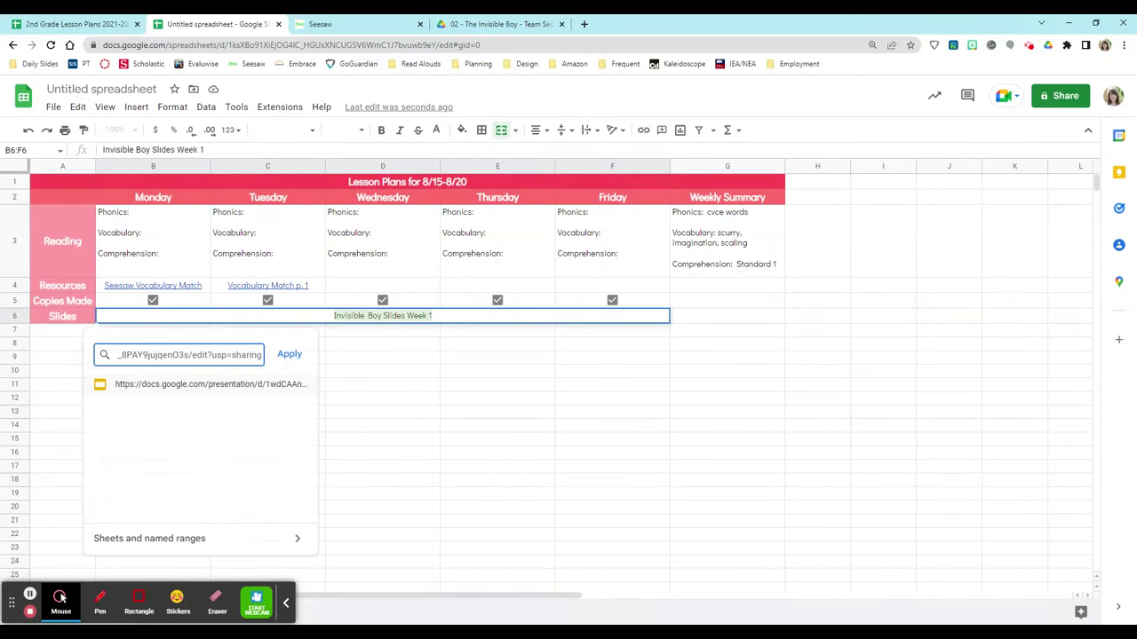
{"action": "key", "text": "Return"}
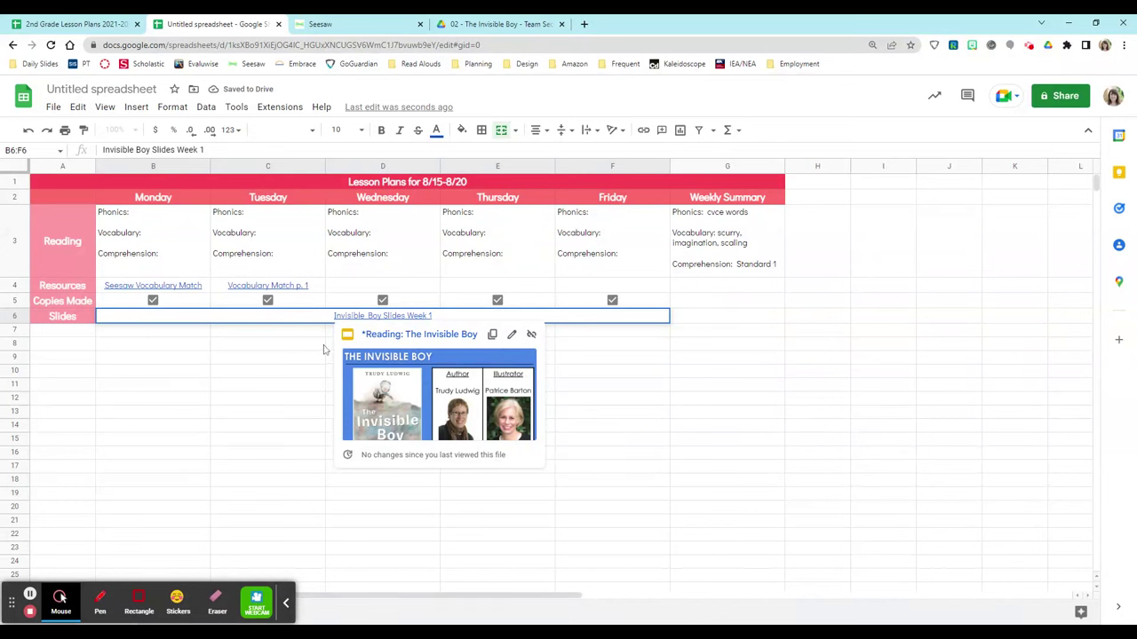
{"action": "left_click", "coordinate": [30, 595]}
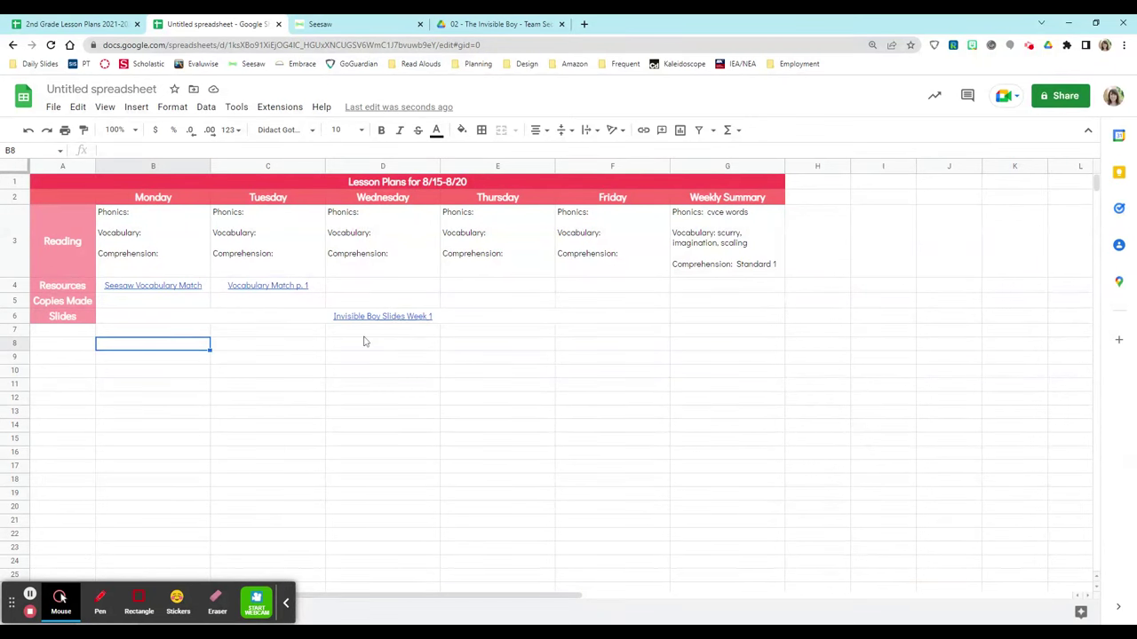
Insert a row between the Resources and Copies Made rows, and merge the Resources label across A4:A5.
{"action": "mouse_move", "coordinate": [366, 317]}
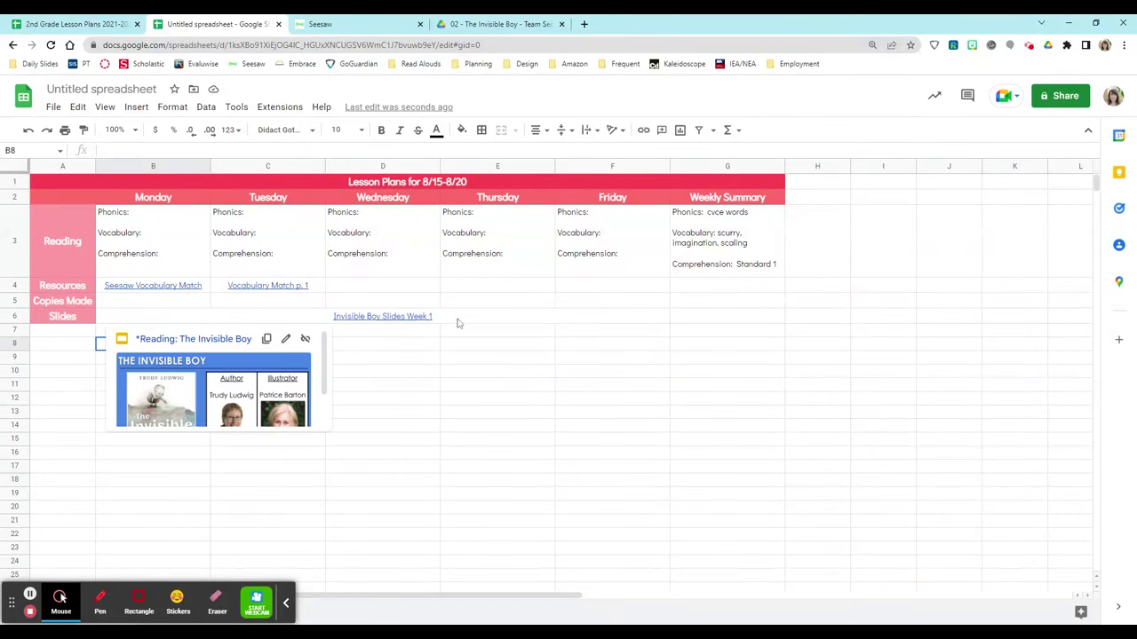
{"action": "left_click", "coordinate": [423, 424]}
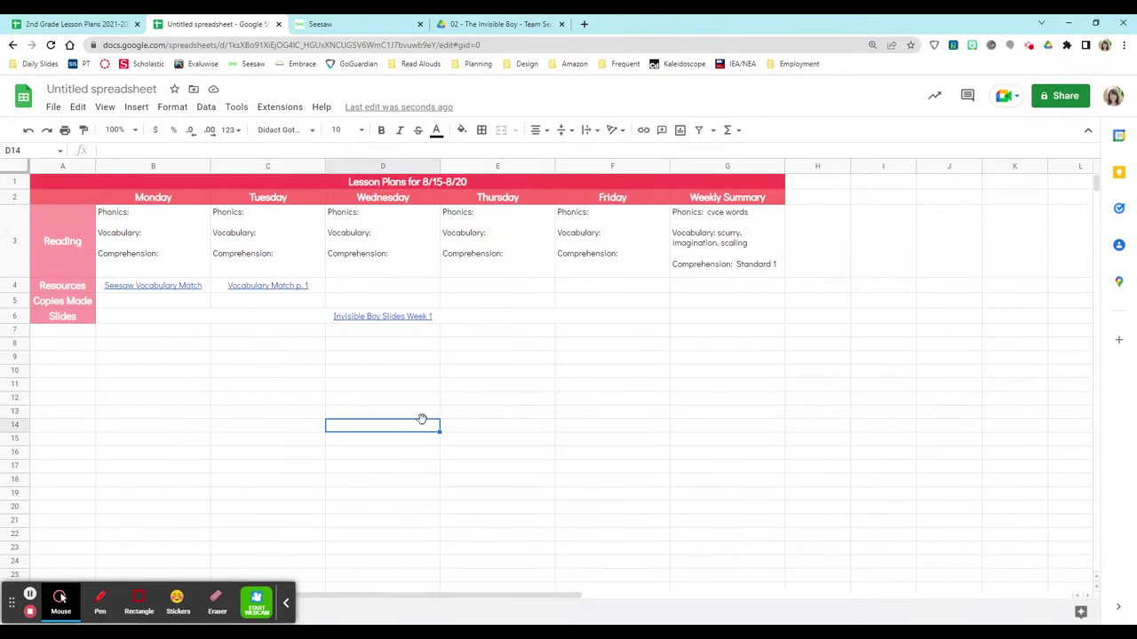
{"action": "right_click", "coordinate": [129, 307]}
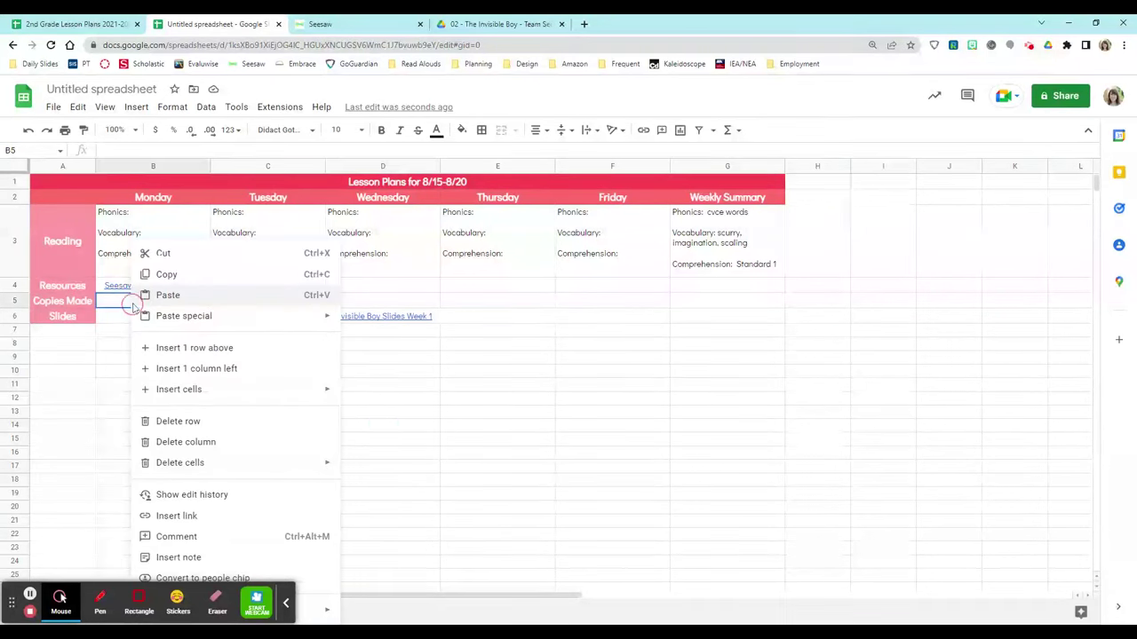
{"action": "left_click", "coordinate": [179, 353]}
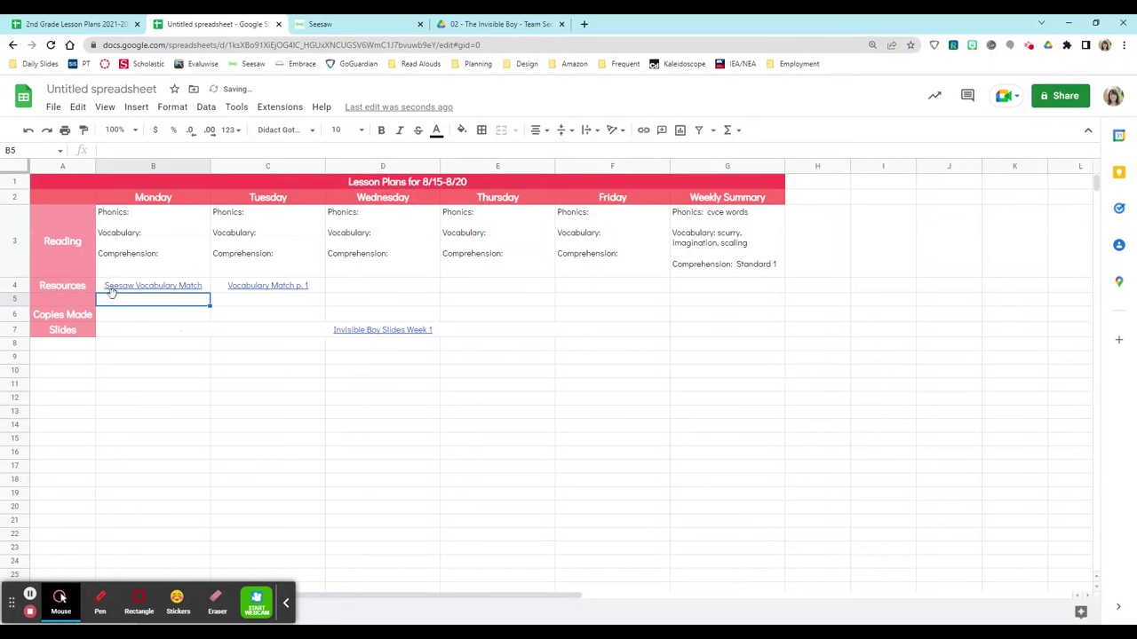
{"action": "left_click", "coordinate": [64, 287]}
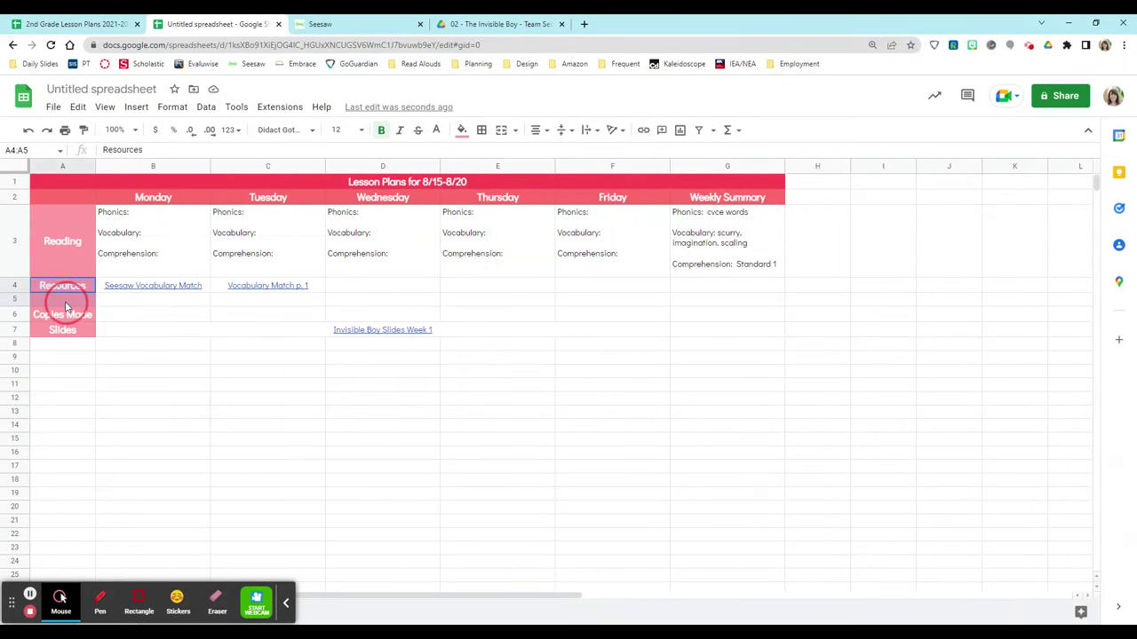
{"action": "left_click", "coordinate": [501, 130]}
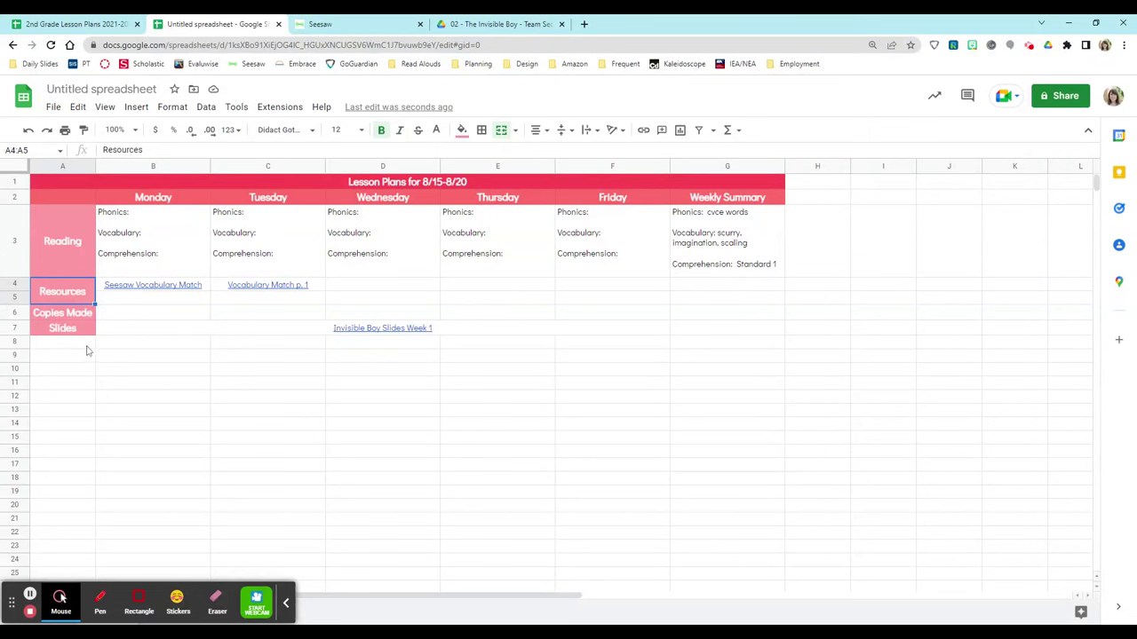
Merge A8:G8 into one divider row below the Reading section and fill it with the custom orange.
{"action": "left_click_drag", "start_coordinate": [80, 347], "coordinate": [710, 348]}
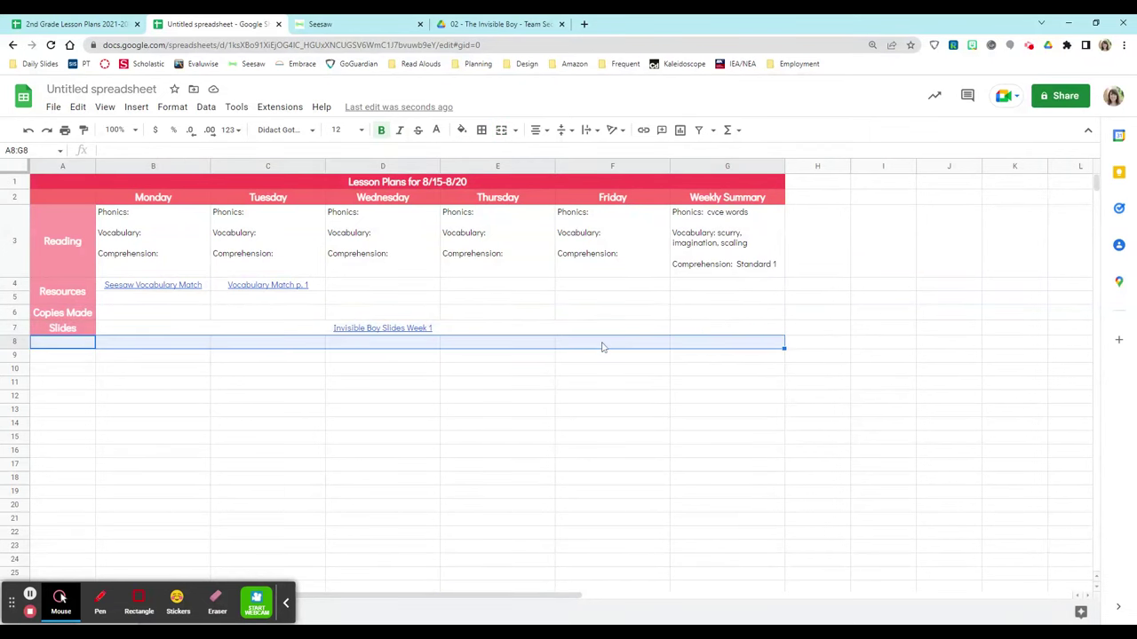
{"action": "left_click", "coordinate": [503, 132]}
{"action": "left_click", "coordinate": [461, 131]}
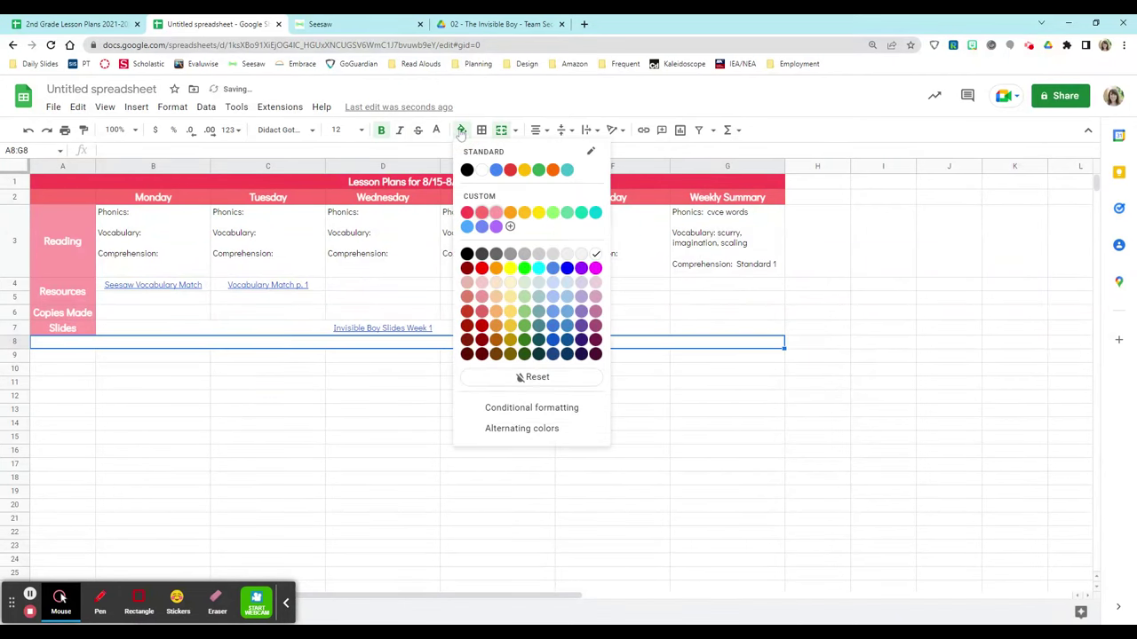
{"action": "left_click", "coordinate": [510, 212]}
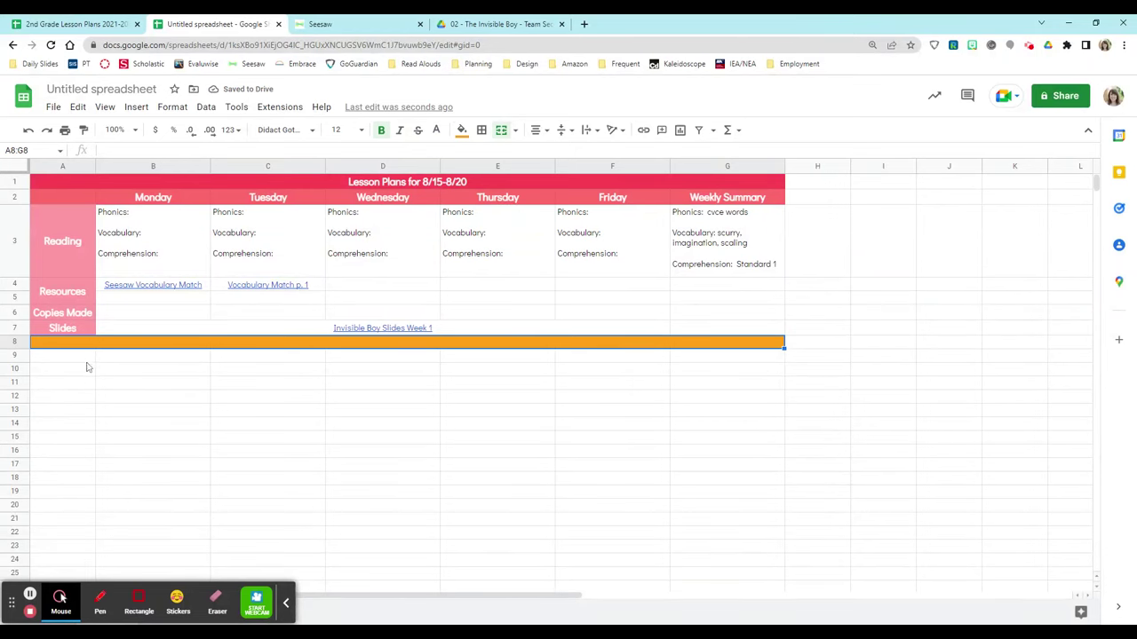
Copy the Reading section labels A3:A7 to A9:A13 and fill the copy with the custom yellow-orange.
{"action": "left_click_drag", "start_coordinate": [73, 256], "coordinate": [72, 335]}
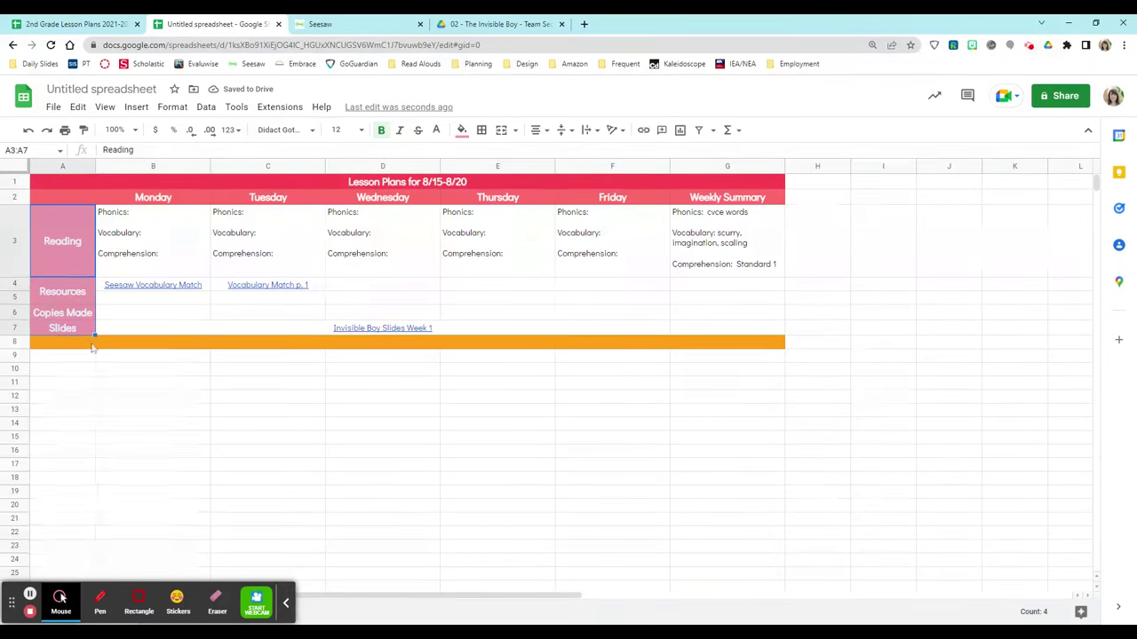
{"action": "key", "text": "ctrl+c"}
{"action": "left_click", "coordinate": [75, 358]}
{"action": "key", "text": "ctrl+v"}
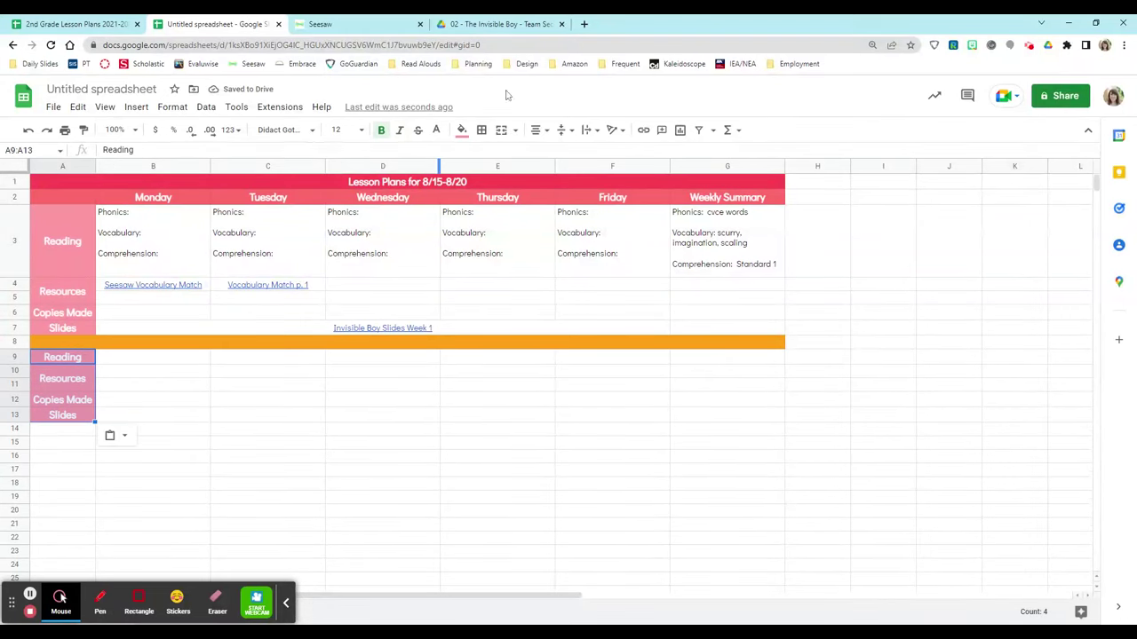
{"action": "left_click", "coordinate": [461, 131]}
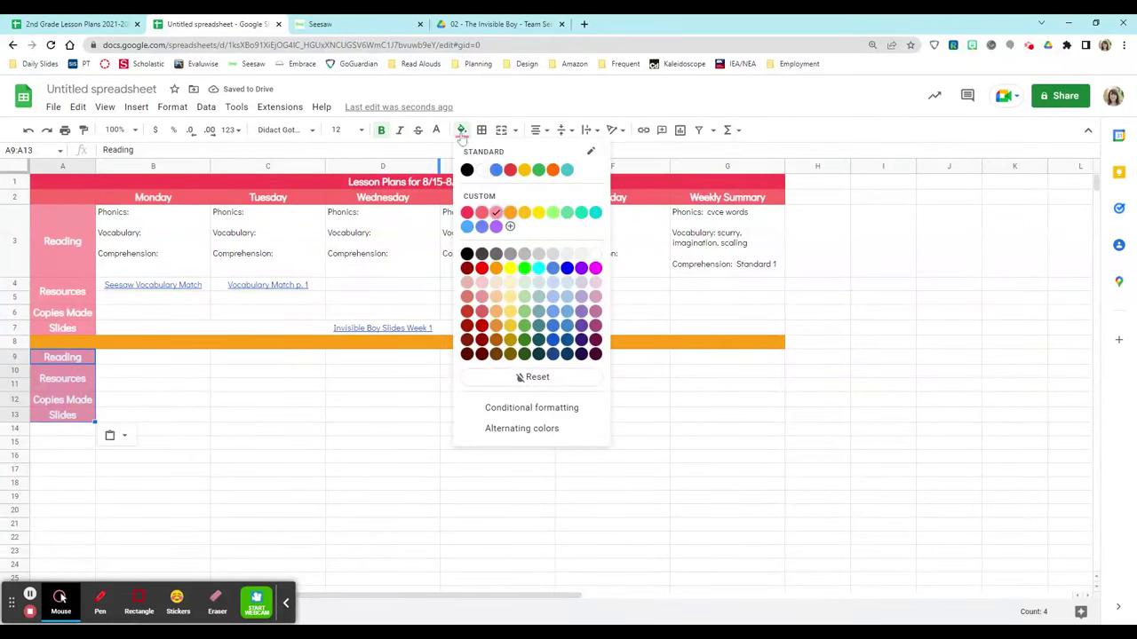
{"action": "left_click", "coordinate": [525, 214]}
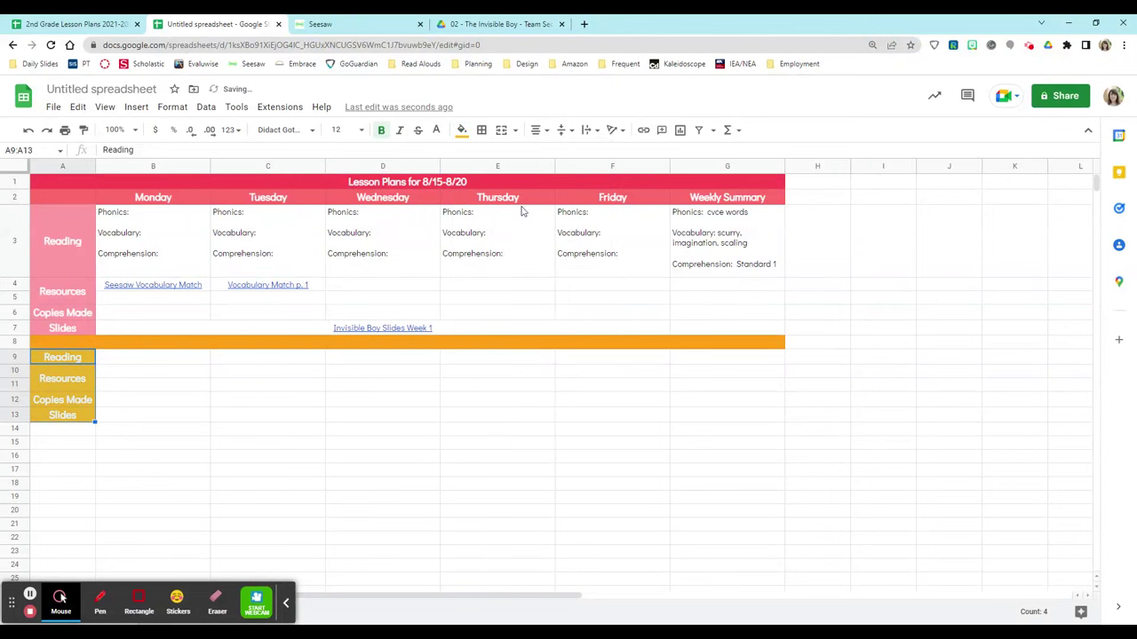
Rename the copied Reading label in A9 to "Math" and make row 9 about as tall as the Reading row.
{"action": "left_click", "coordinate": [71, 360]}
{"action": "type", "text": "Math"}
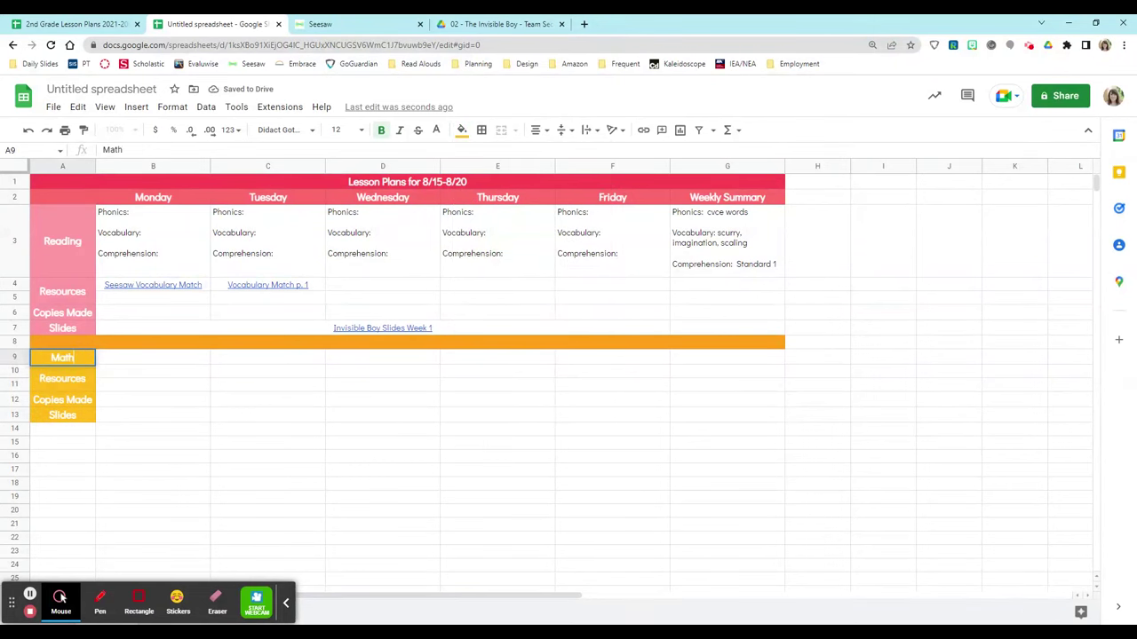
{"action": "key", "text": "Return"}
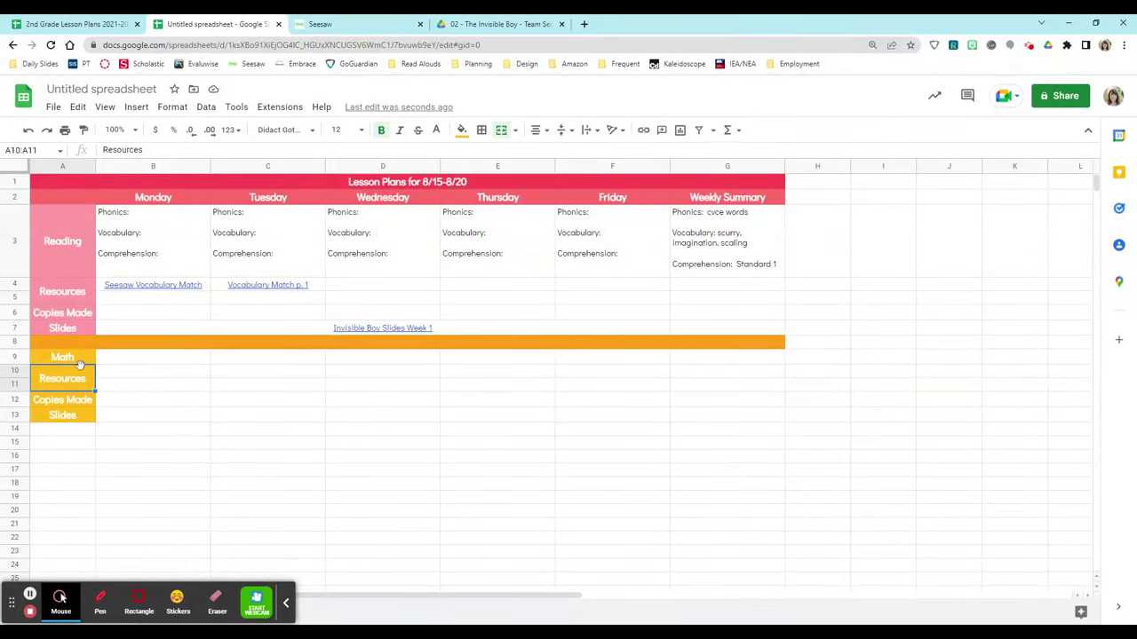
{"action": "key", "text": "Up"}
{"action": "key", "text": "Right"}
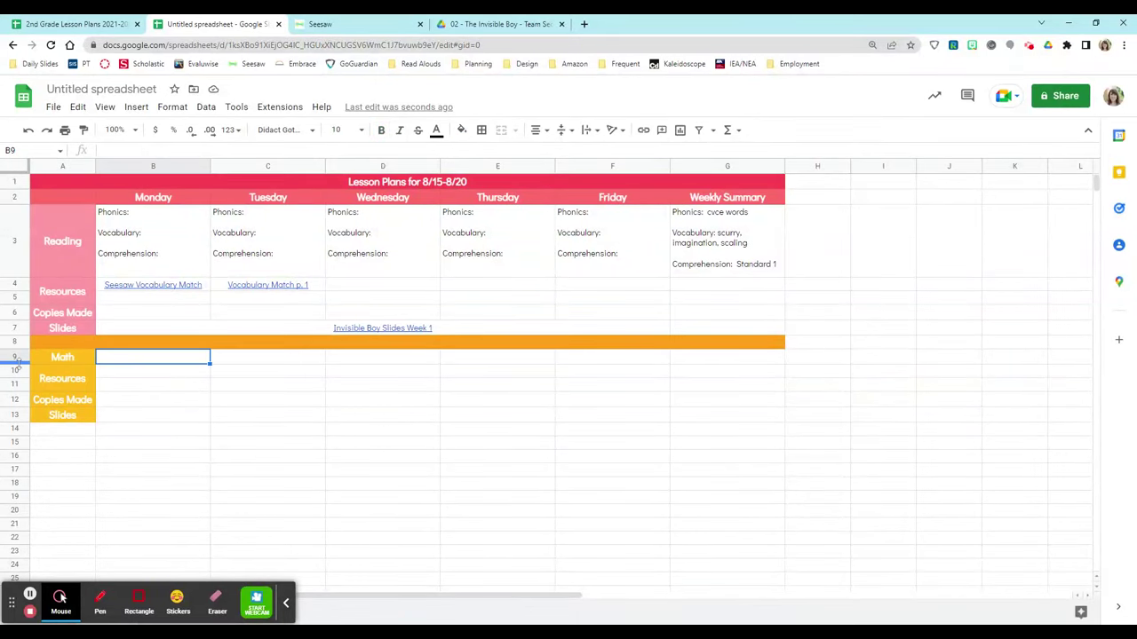
{"action": "left_click_drag", "start_coordinate": [17, 364], "coordinate": [16, 424]}
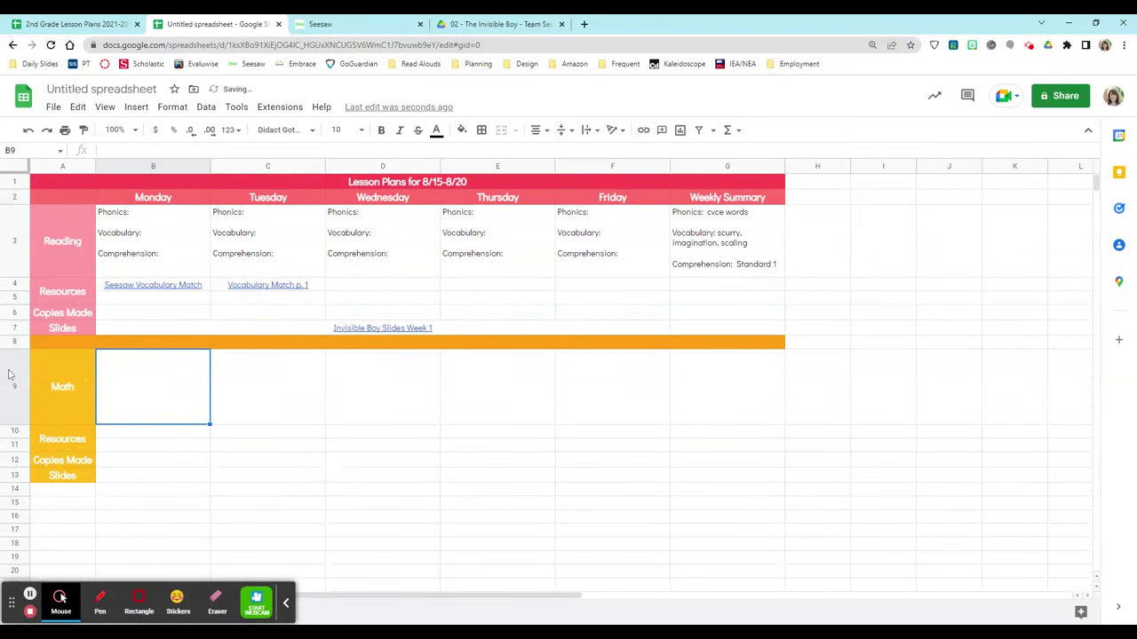
{"action": "left_click", "coordinate": [16, 237]}
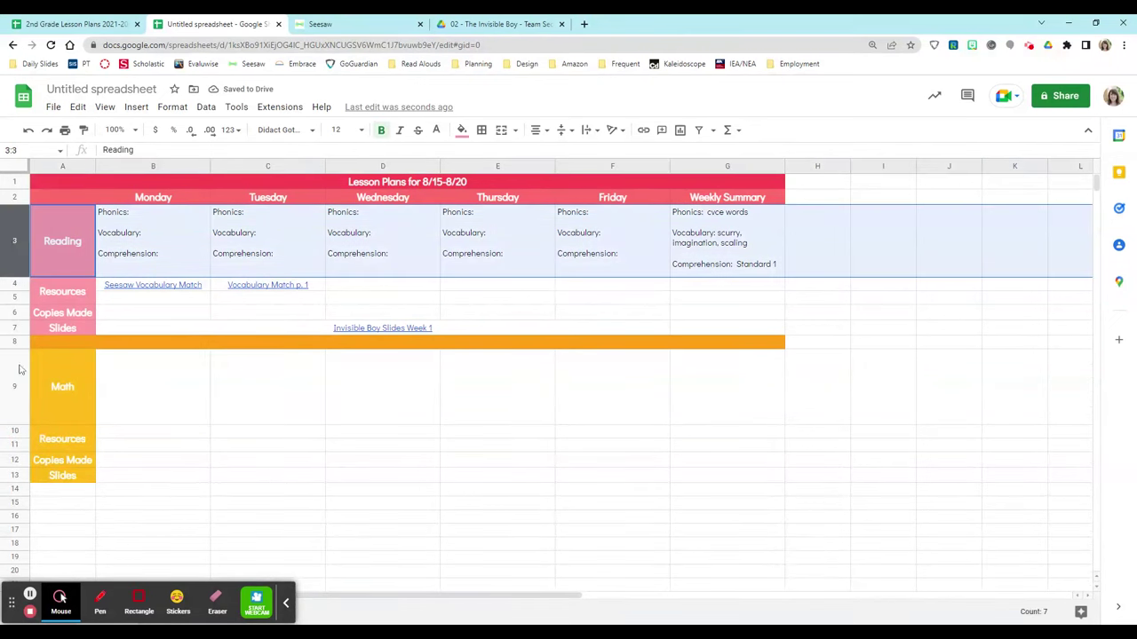
{"action": "left_click", "coordinate": [16, 363]}
{"action": "right_click", "coordinate": [18, 375]}
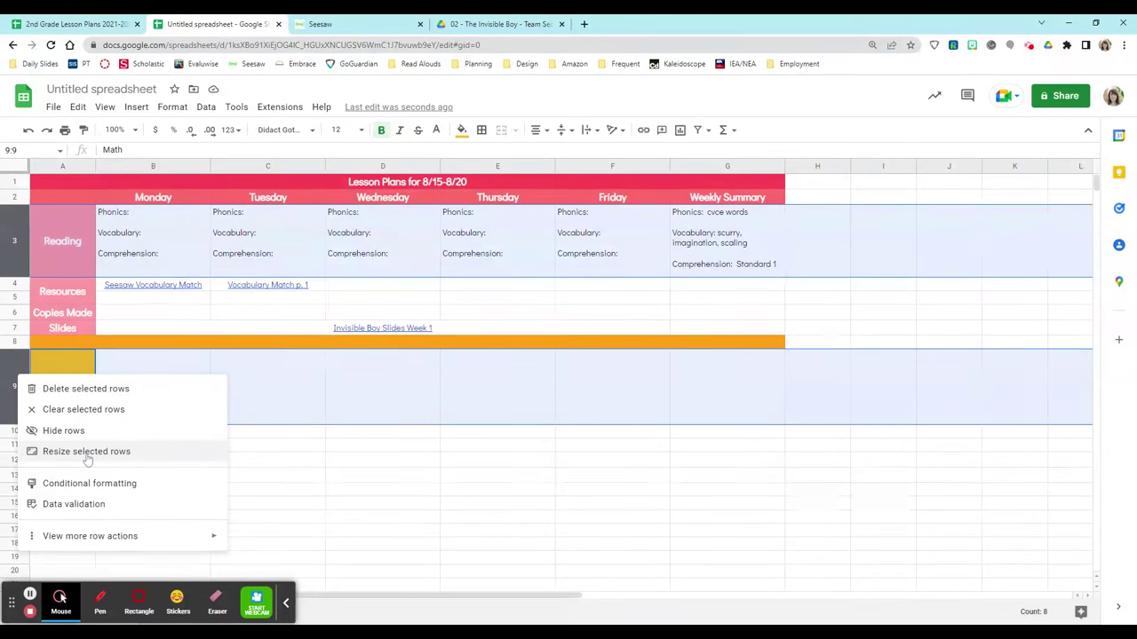
{"action": "left_click", "coordinate": [590, 489]}
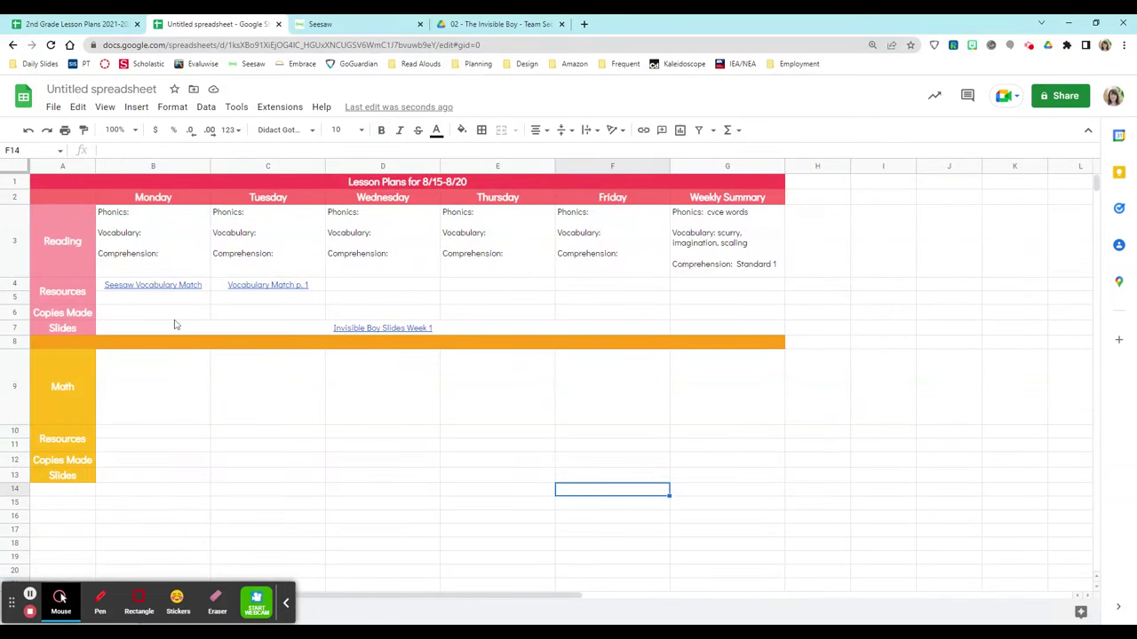
Insert checkboxes for Monday through Friday in both Copies Made rows, B6:F6 and B12:F12.
{"action": "left_click_drag", "start_coordinate": [174, 319], "coordinate": [610, 311]}
{"action": "left_click", "coordinate": [136, 107]}
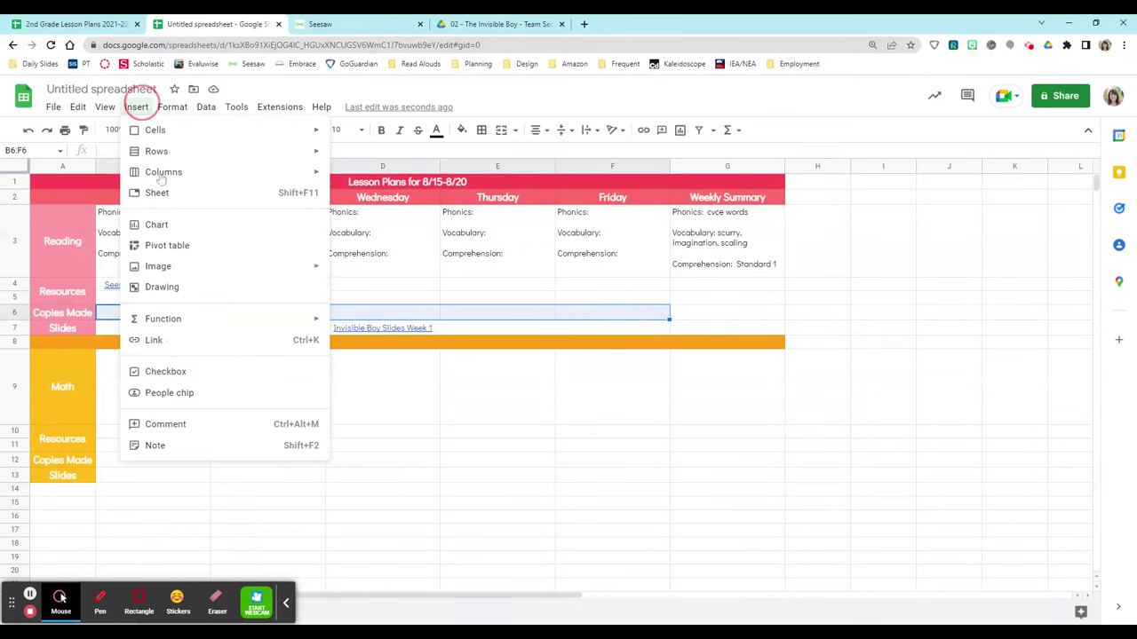
{"action": "left_click", "coordinate": [169, 372]}
{"action": "left_click_drag", "start_coordinate": [140, 461], "coordinate": [604, 462]}
{"action": "left_click", "coordinate": [136, 106]}
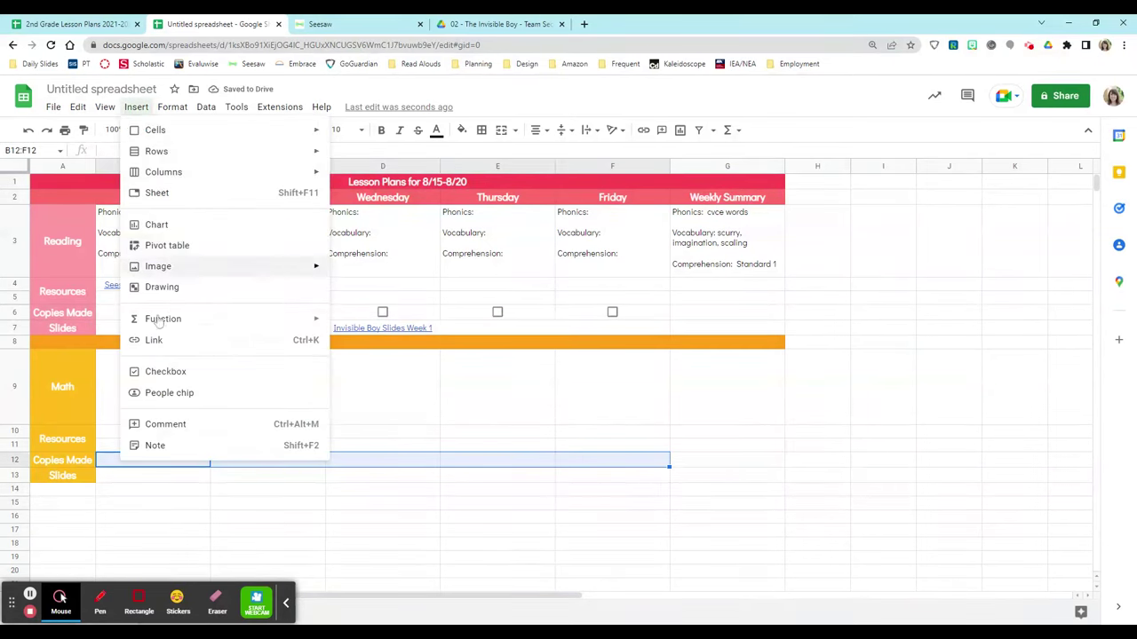
{"action": "left_click", "coordinate": [170, 371]}
Merge A14:G14 into one divider row below the Math section and fill it with the custom yellow.
{"action": "left_click_drag", "start_coordinate": [82, 495], "coordinate": [688, 496]}
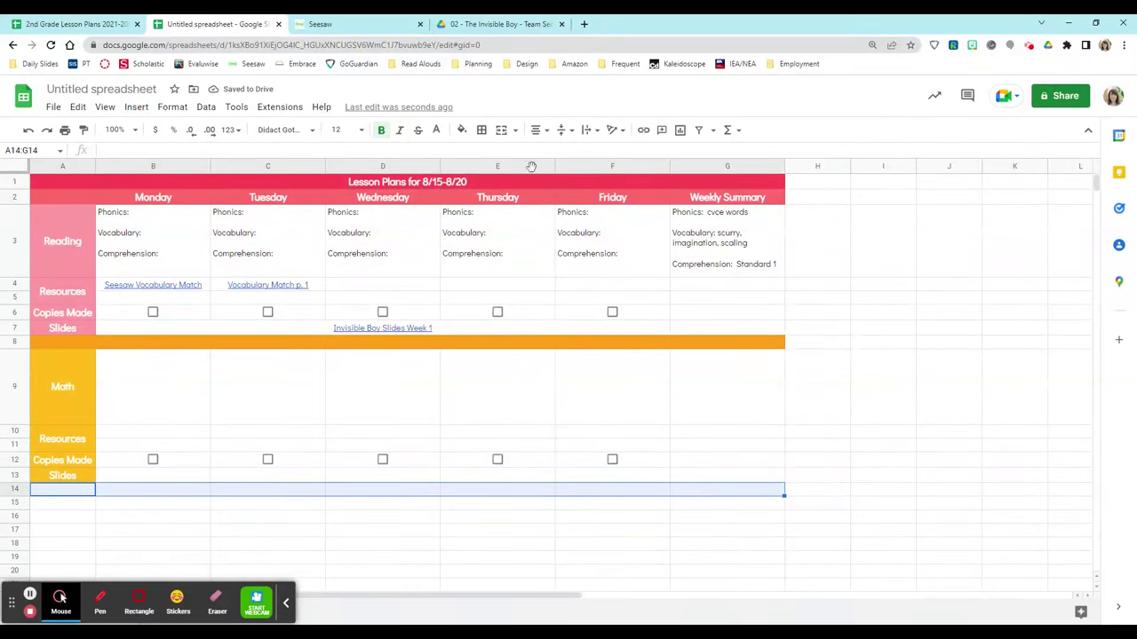
{"action": "left_click", "coordinate": [501, 130]}
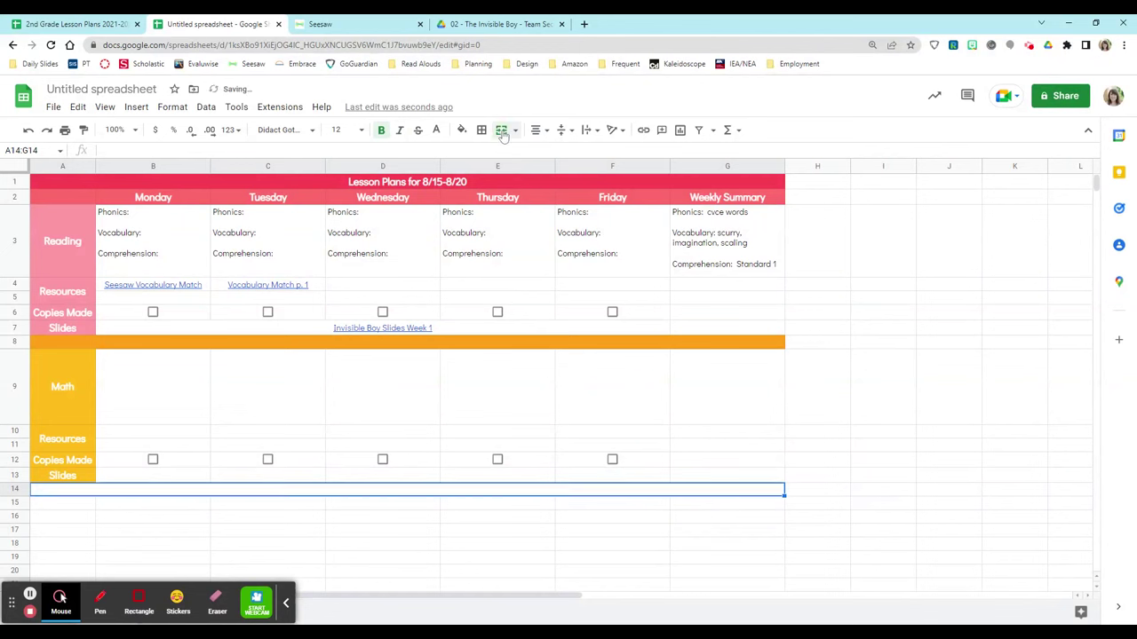
{"action": "left_click", "coordinate": [461, 130]}
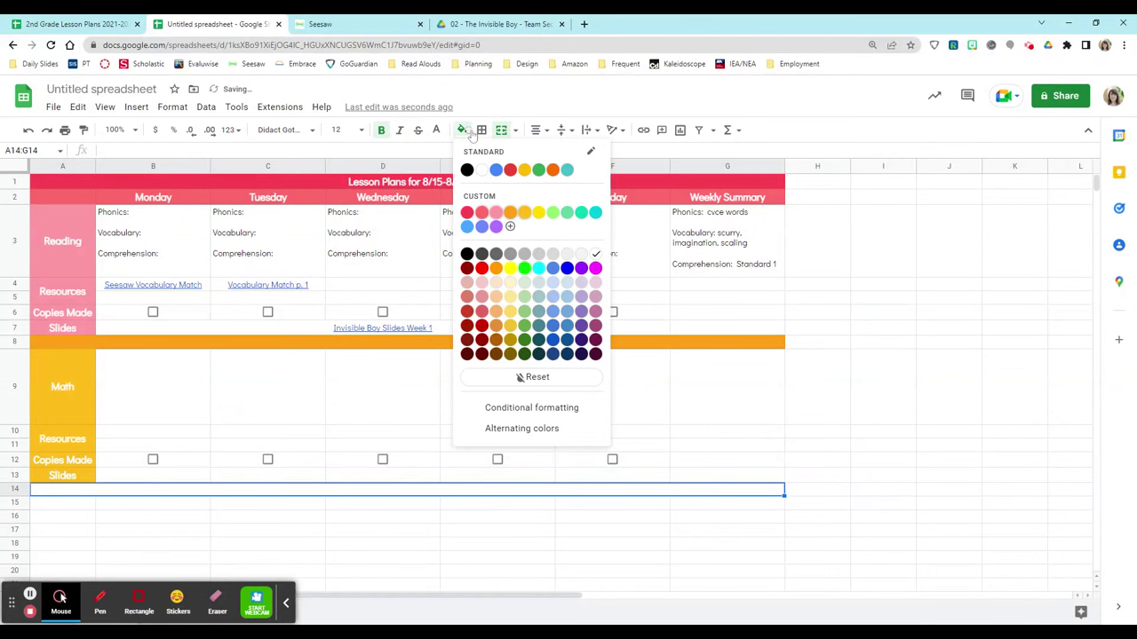
{"action": "left_click", "coordinate": [538, 212]}
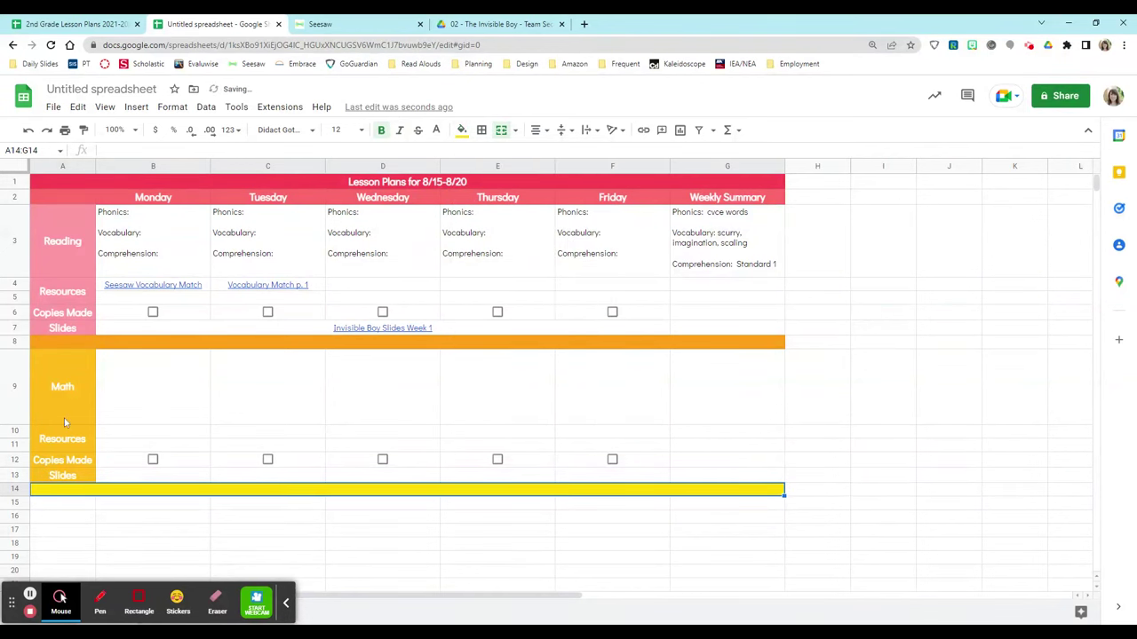
Copy the Math section A9:F13, including its checkboxes, to the rows starting at A15.
{"action": "left_click_drag", "start_coordinate": [64, 423], "coordinate": [632, 471]}
{"action": "key", "text": "ctrl+c"}
{"action": "left_click", "coordinate": [60, 503]}
{"action": "key", "text": "ctrl+v"}
{"action": "scroll", "coordinate": [94, 506], "scroll_direction": "down", "scroll_amount": 3}
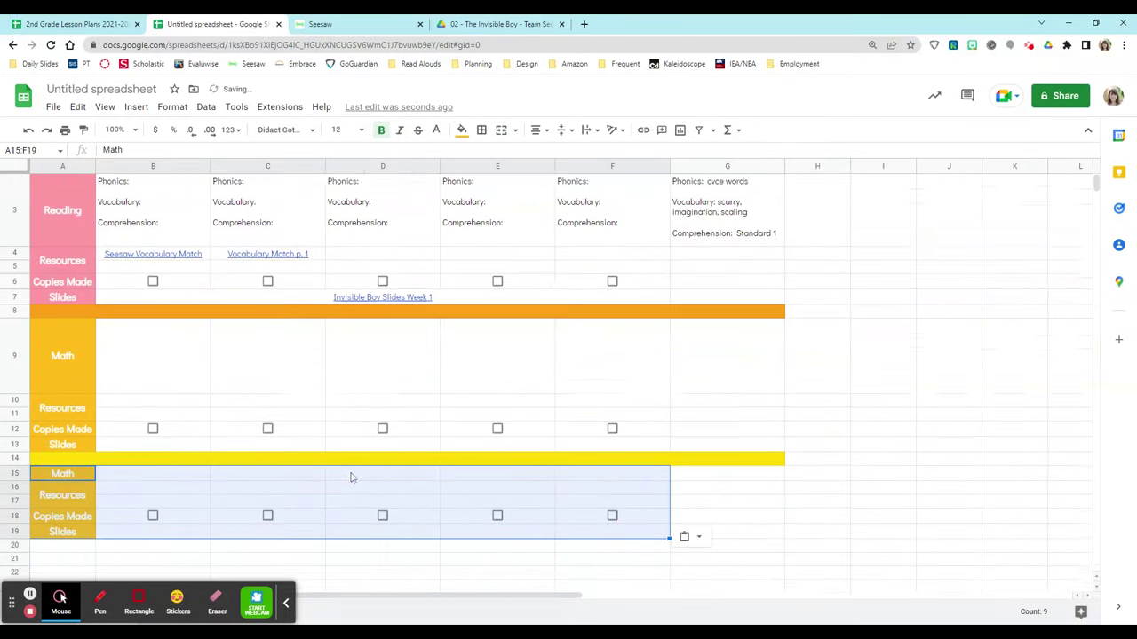
Fill the copied section's labels A15:A19 with the custom light green.
{"action": "left_click_drag", "start_coordinate": [62, 358], "coordinate": [62, 415]}
{"action": "left_click", "coordinate": [462, 129]}
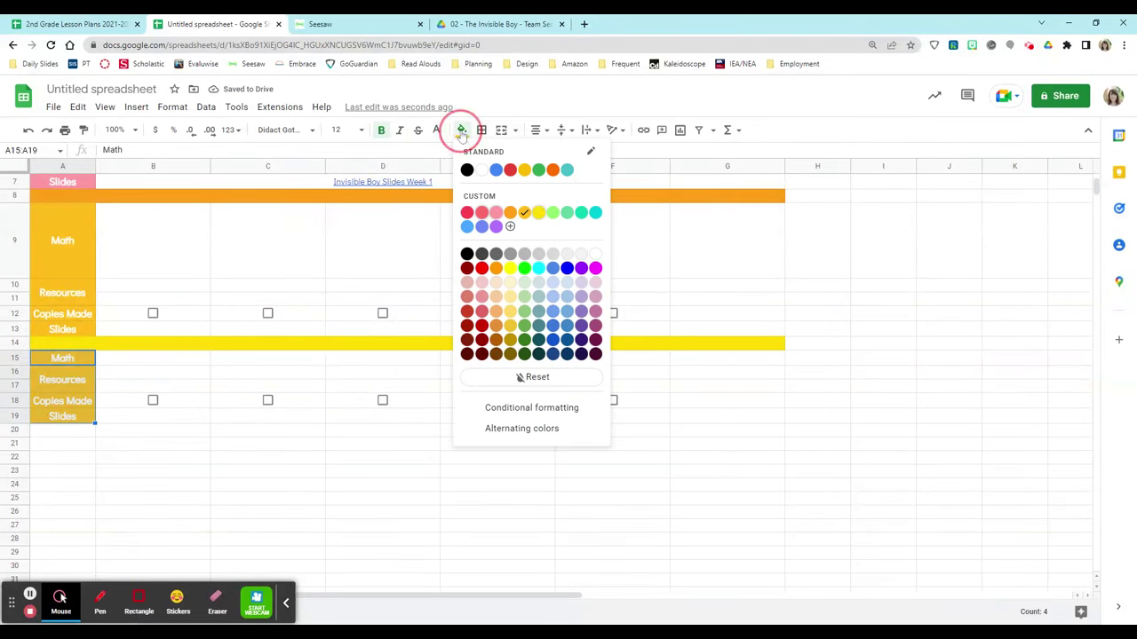
{"action": "left_click", "coordinate": [555, 213]}
Rename the label in A15 to "Writing" and increase row 15's height to nearly match the Math row.
{"action": "left_click", "coordinate": [73, 358]}
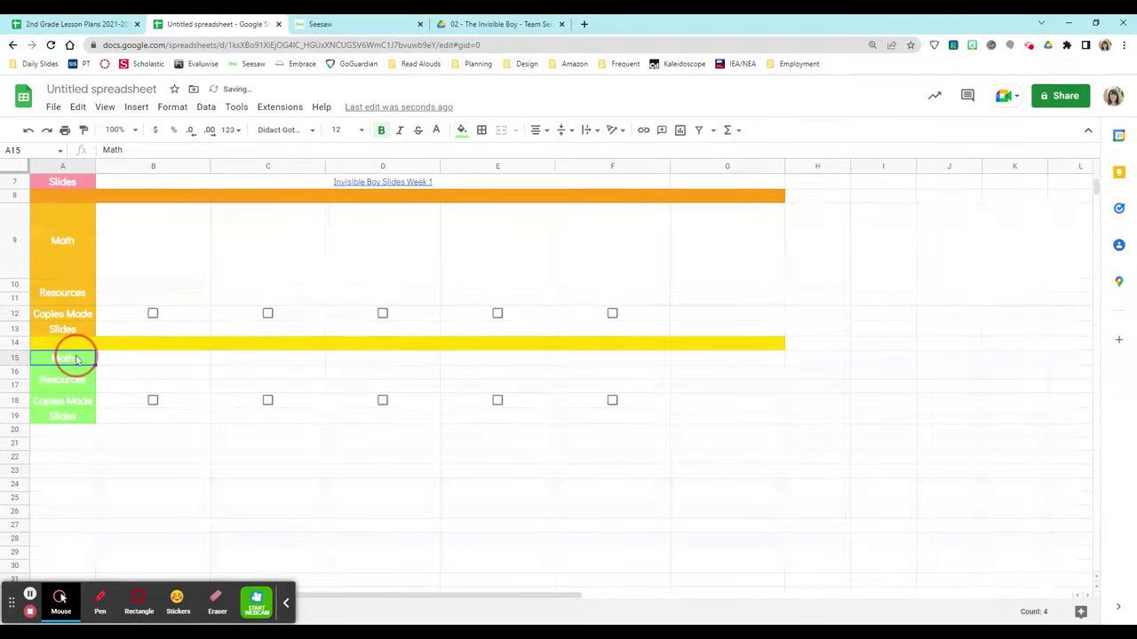
{"action": "type", "text": "Writing"}
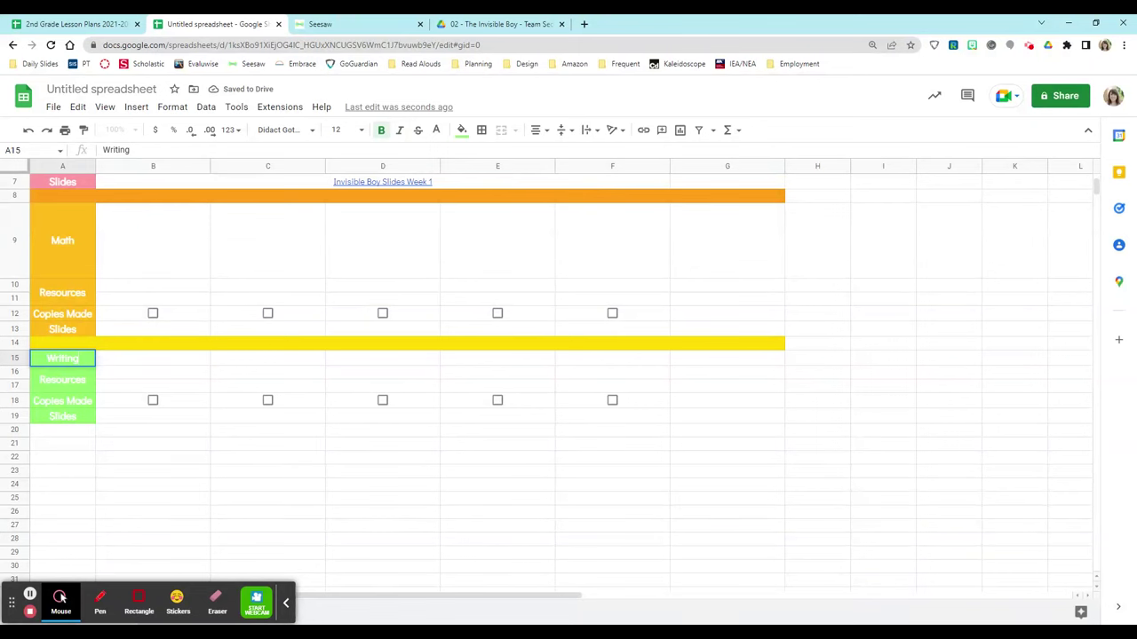
{"action": "left_click", "coordinate": [87, 458]}
{"action": "left_click_drag", "start_coordinate": [25, 364], "coordinate": [25, 414]}
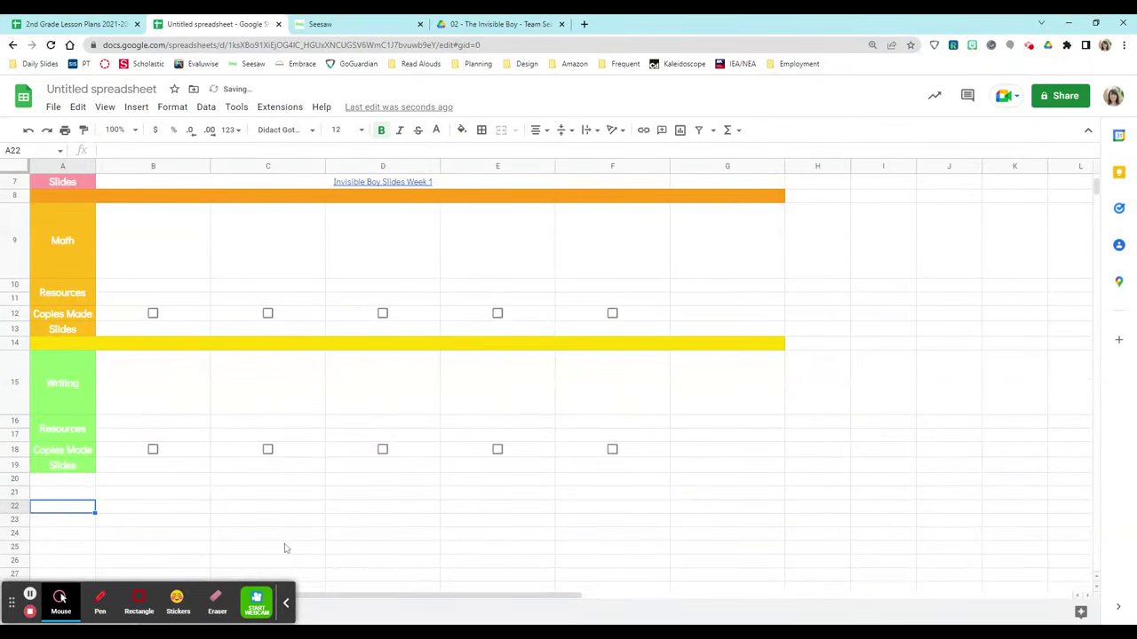
Insert a new row above row 10 in the Math section and label A10 "Standards".
{"action": "scroll", "coordinate": [183, 552], "scroll_direction": "up", "scroll_amount": 3}
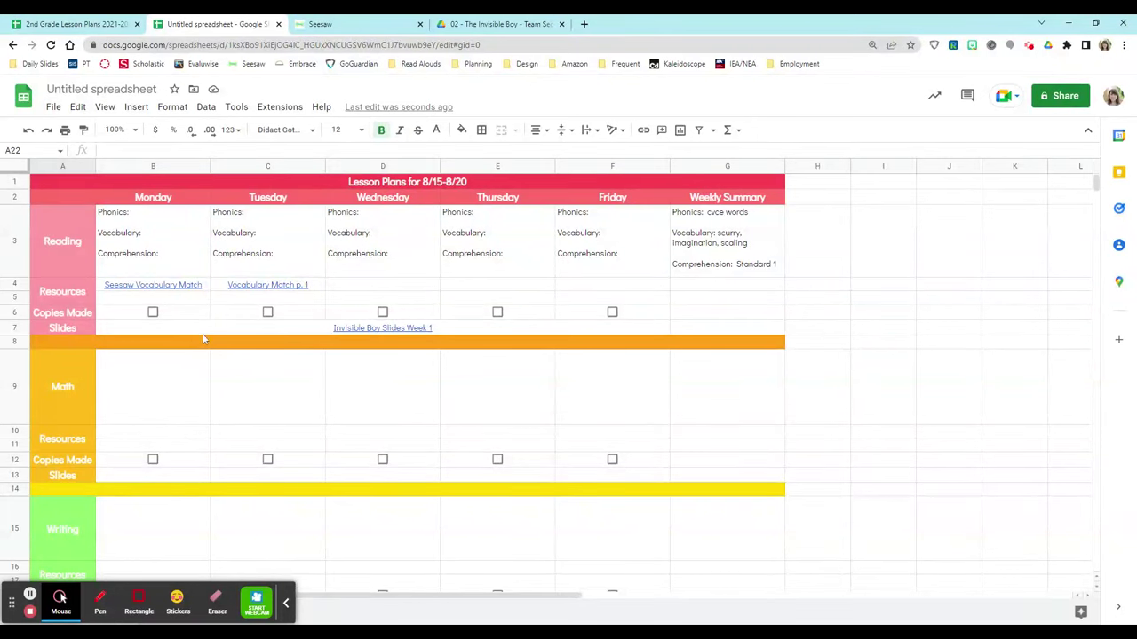
{"action": "mouse_move", "coordinate": [211, 330]}
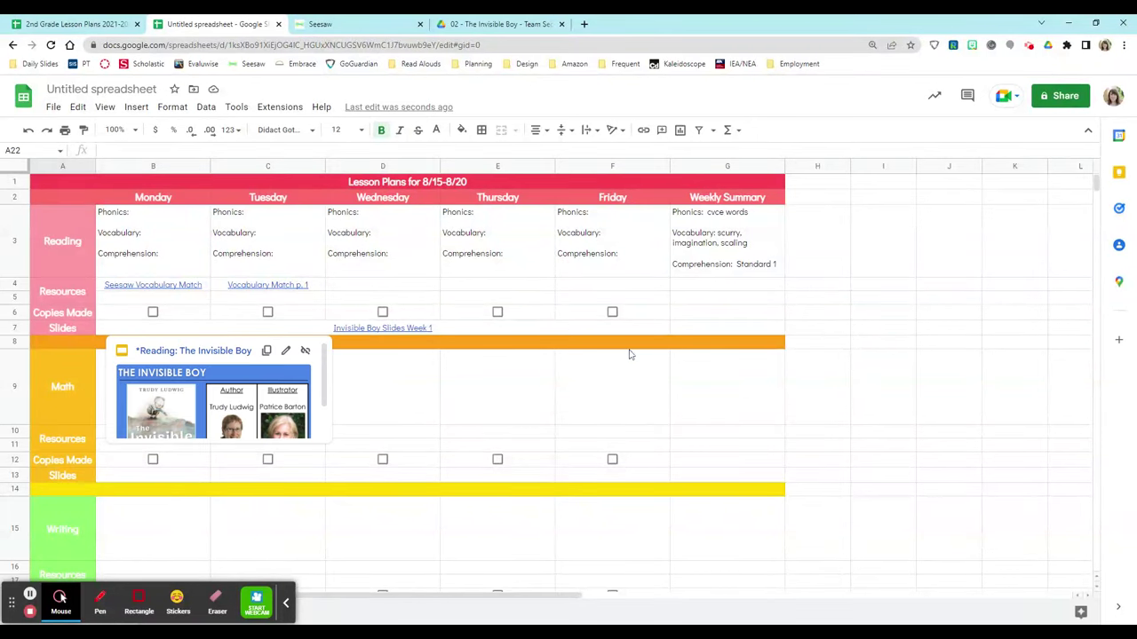
{"action": "right_click", "coordinate": [491, 432]}
{"action": "left_click", "coordinate": [551, 348]}
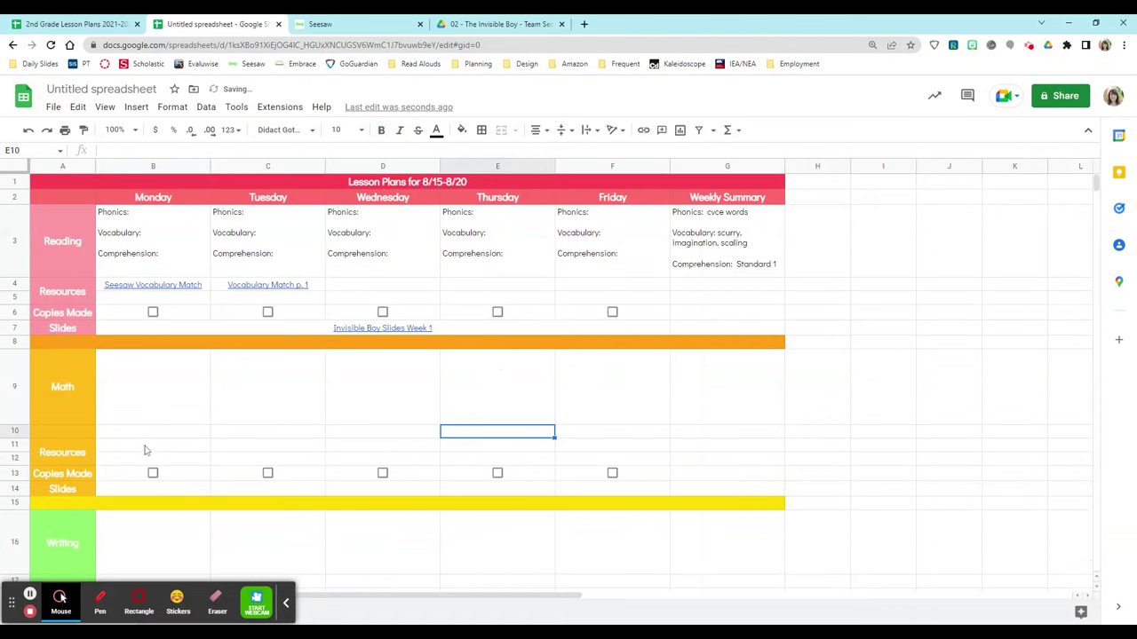
{"action": "left_click", "coordinate": [75, 436]}
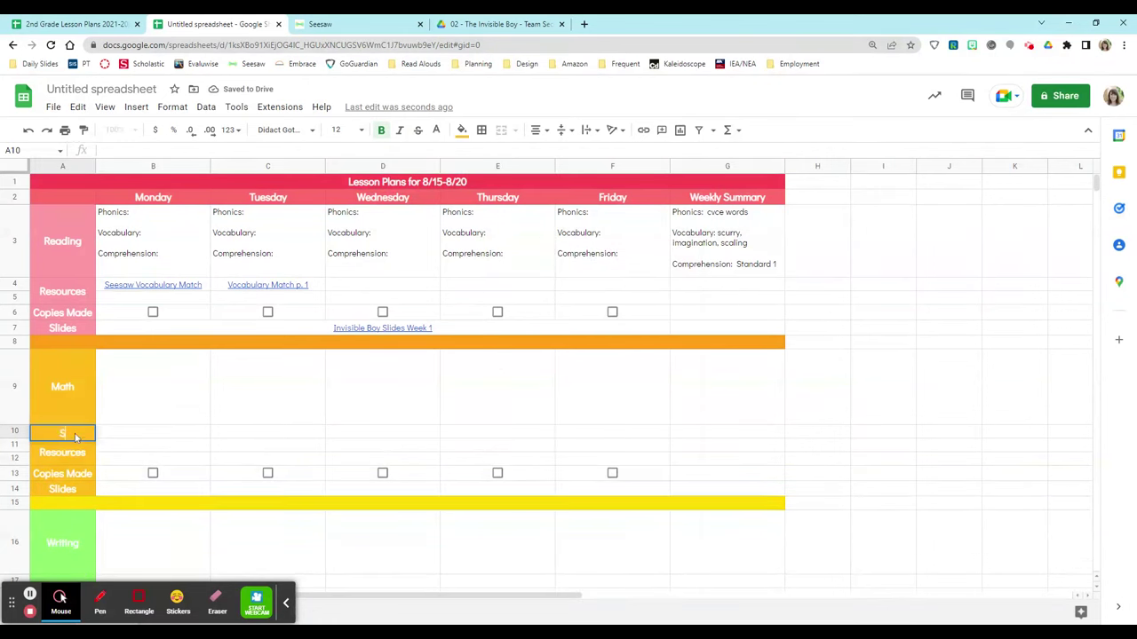
{"action": "type", "text": "Standards"}
{"action": "left_click", "coordinate": [177, 424]}
Enter the standard code 2.0A.2 in Monday's Standards cell B10 of the Math section.
{"action": "left_click", "coordinate": [183, 435]}
{"action": "type", "text": "2.0a"}
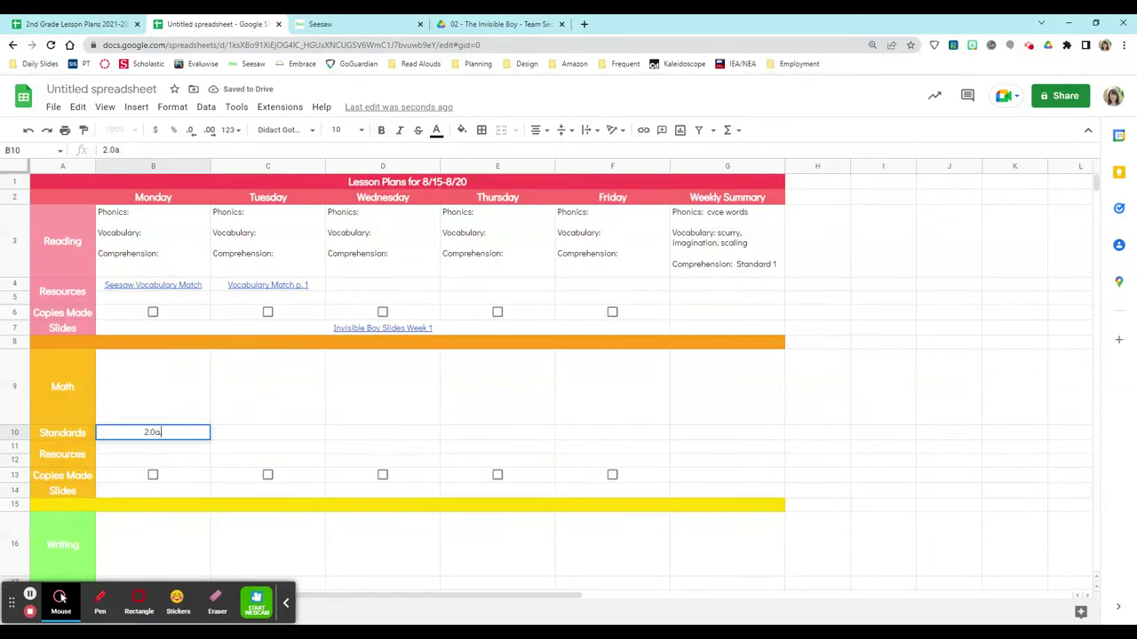
{"action": "type", "text": "A.2"}
{"action": "left_click", "coordinate": [305, 414]}
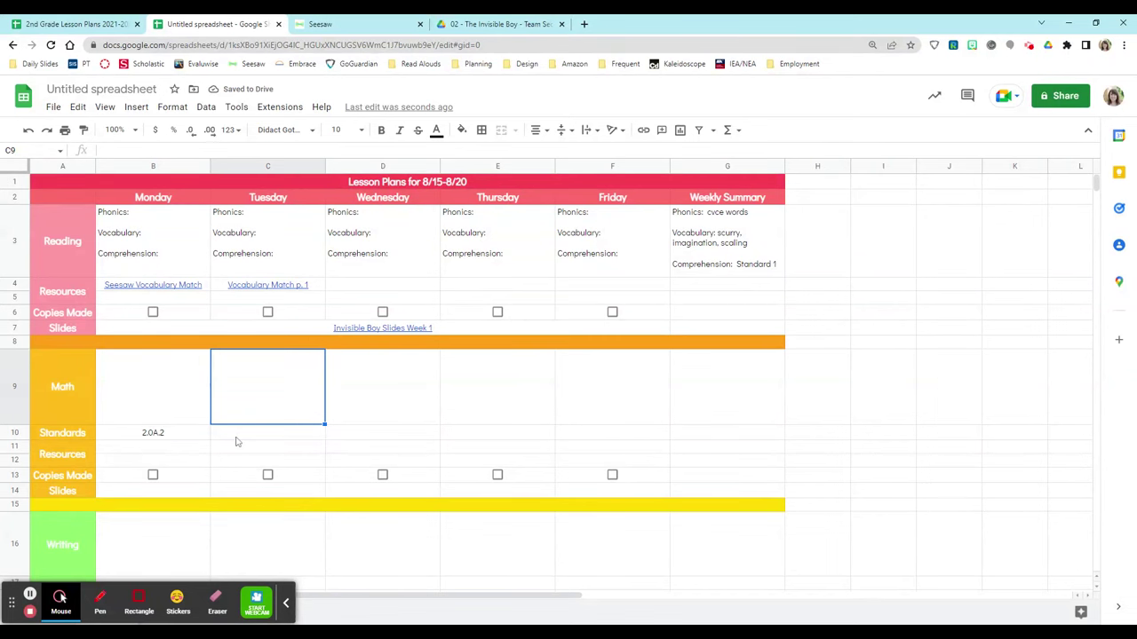
Rename the sheet "Sheet1" as "8/15-8/20".
{"action": "left_click_drag", "start_coordinate": [60, 600], "coordinate": [64, 552]}
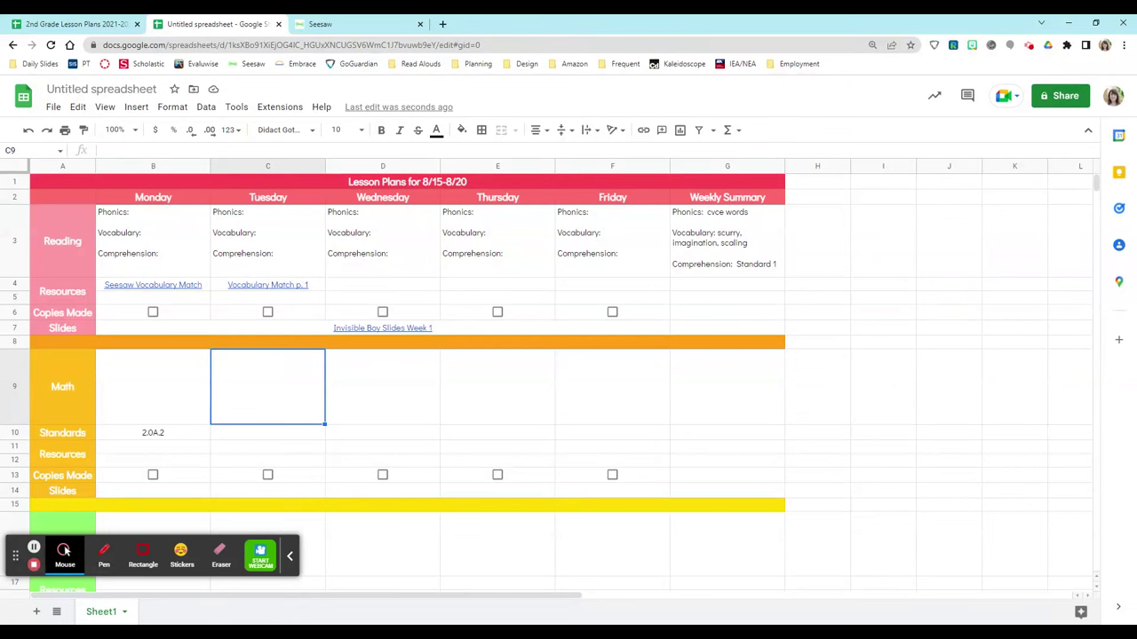
{"action": "right_click", "coordinate": [107, 613]}
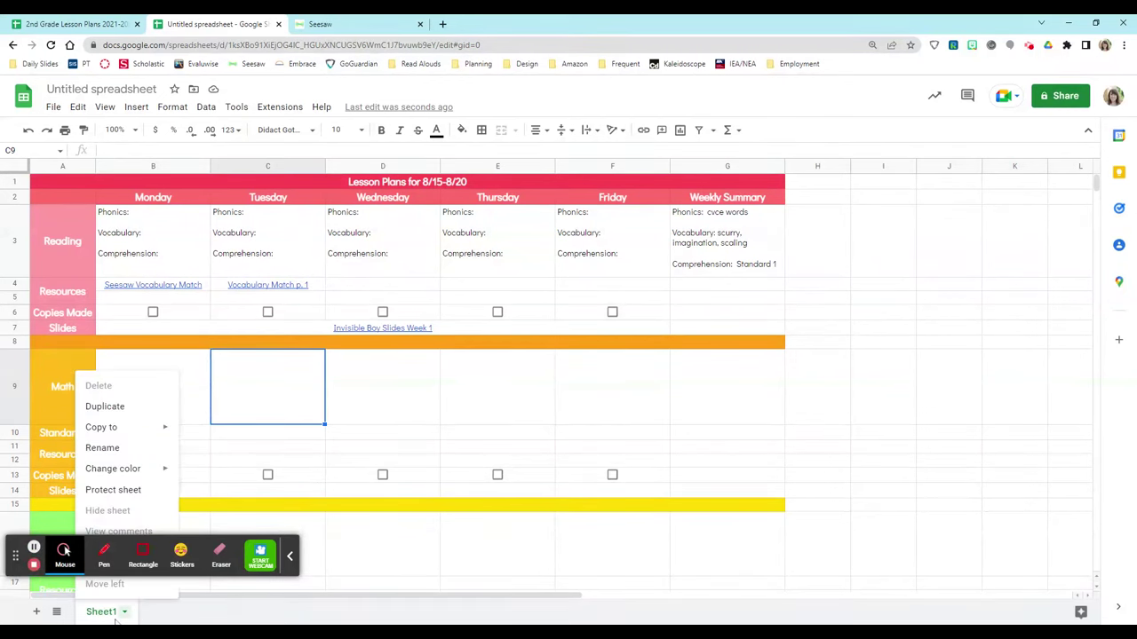
{"action": "left_click", "coordinate": [121, 448]}
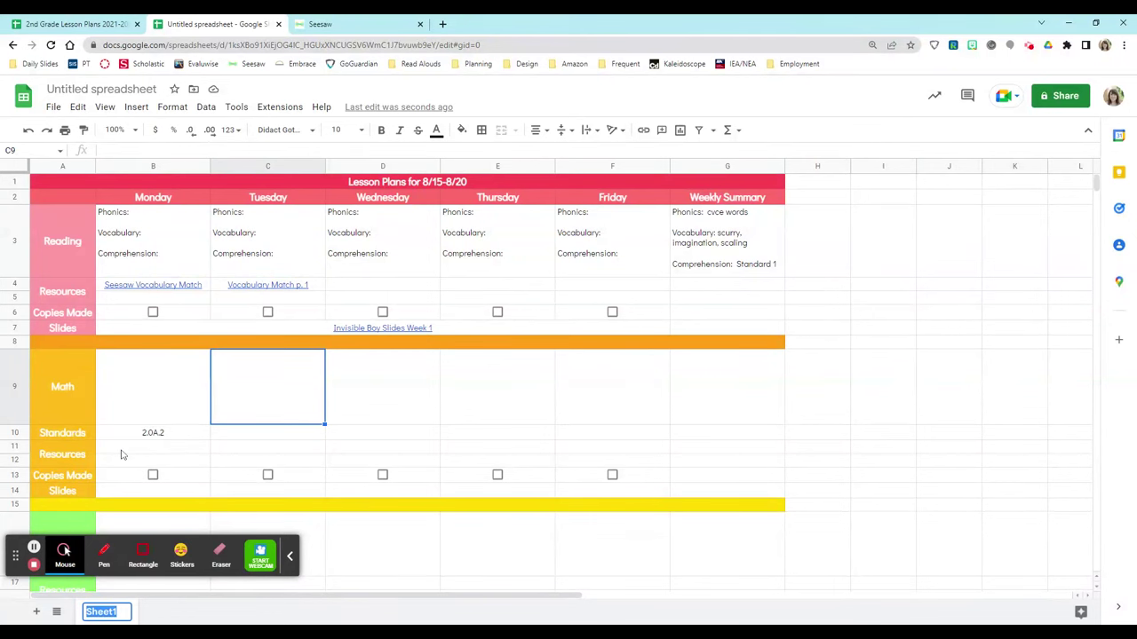
{"action": "type", "text": "8/15-8/20"}
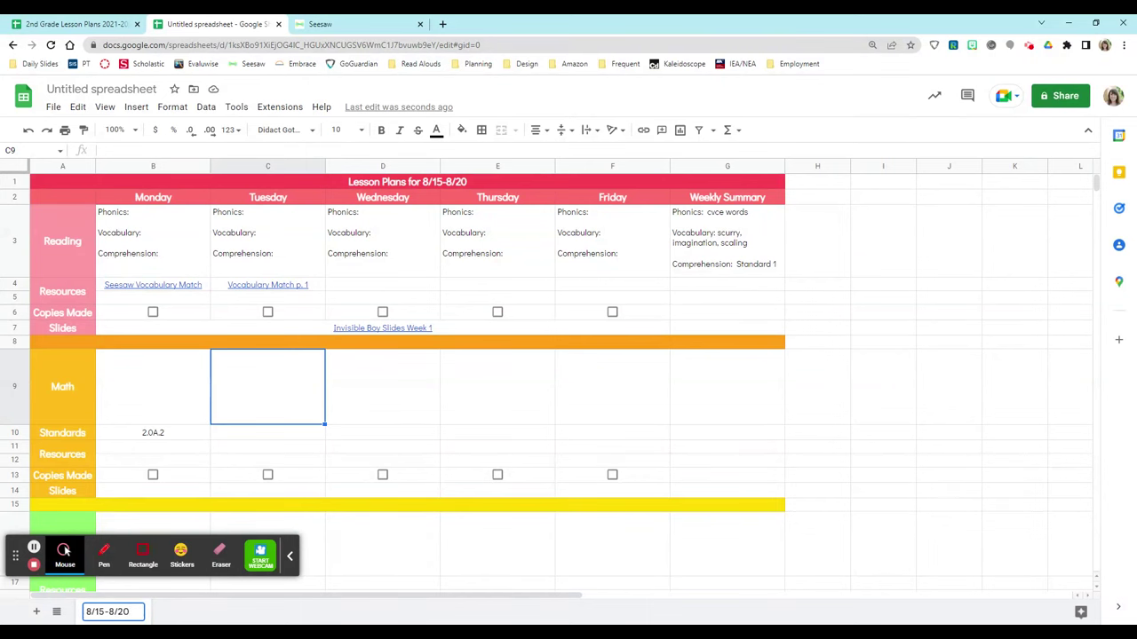
{"action": "key", "text": "Return"}
Duplicate the 8/15-8/20 sheet and rename the copy "8/23-8/27".
{"action": "right_click", "coordinate": [107, 620]}
{"action": "left_click", "coordinate": [115, 406]}
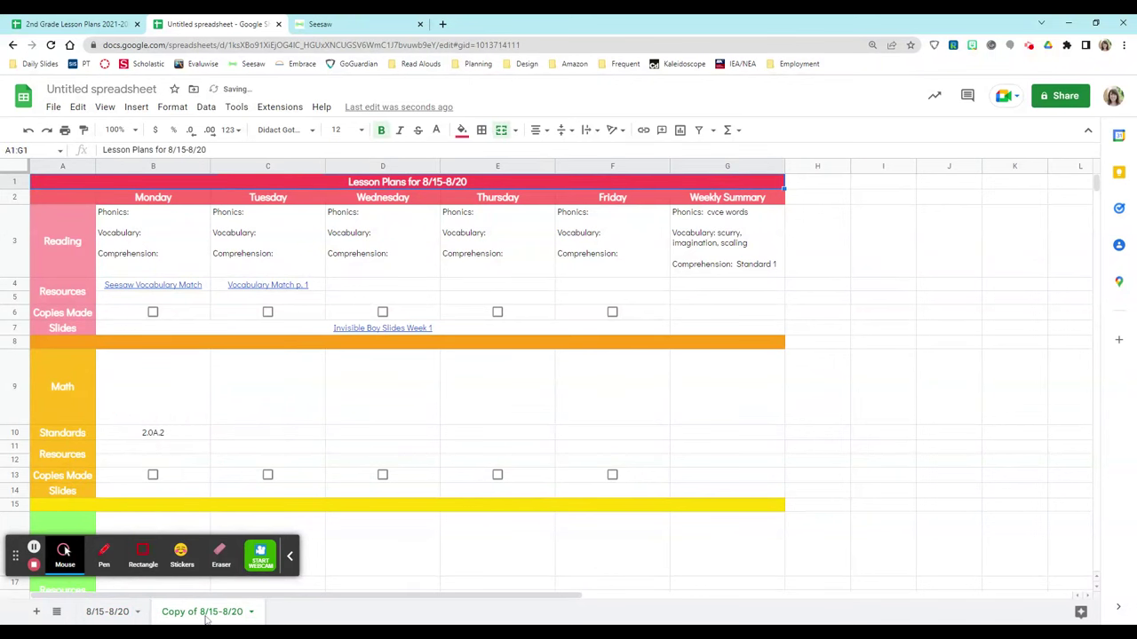
{"action": "right_click", "coordinate": [206, 620]}
{"action": "left_click", "coordinate": [189, 448]}
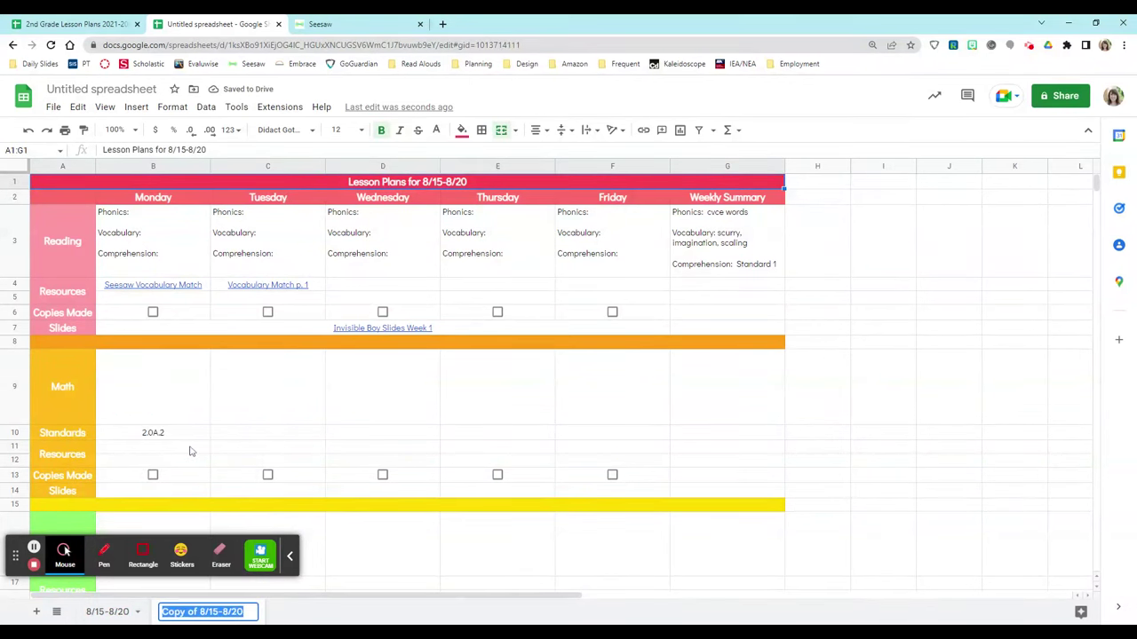
{"action": "type", "text": "8/23"}
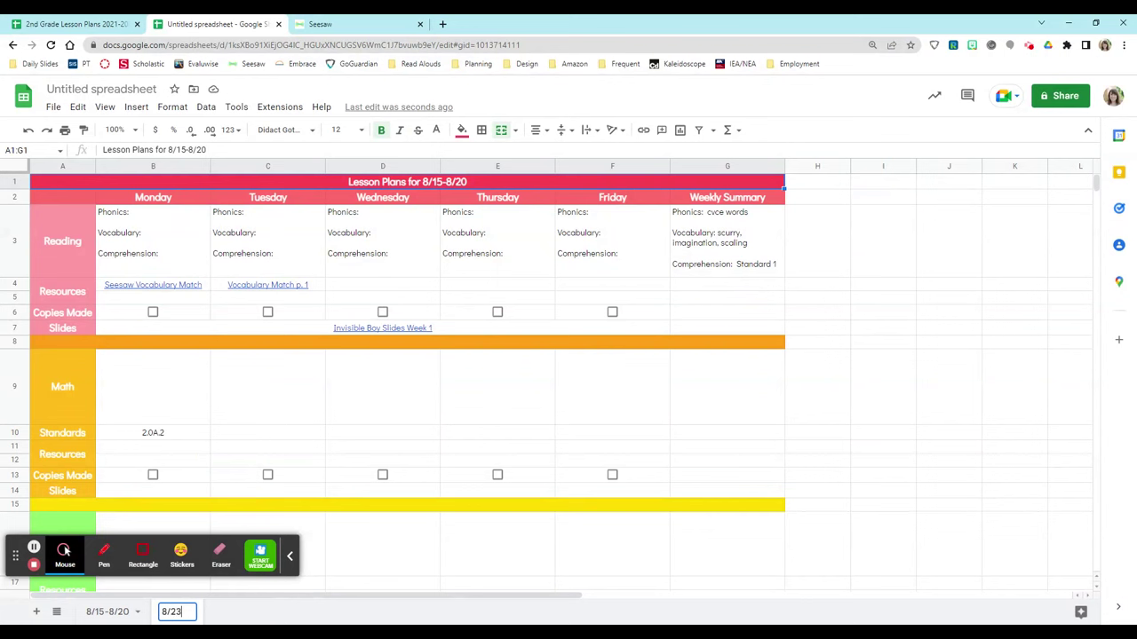
{"action": "type", "text": "-8/27"}
{"action": "key", "text": "Return"}
Clear the linked Reading resources in B4:C4 and the Reading slides link in row 7 on the 8/23-8/27 sheet.
{"action": "left_click_drag", "start_coordinate": [182, 296], "coordinate": [267, 285]}
{"action": "key", "text": "Delete"}
{"action": "left_click", "coordinate": [503, 332]}
{"action": "left_click", "coordinate": [744, 386]}
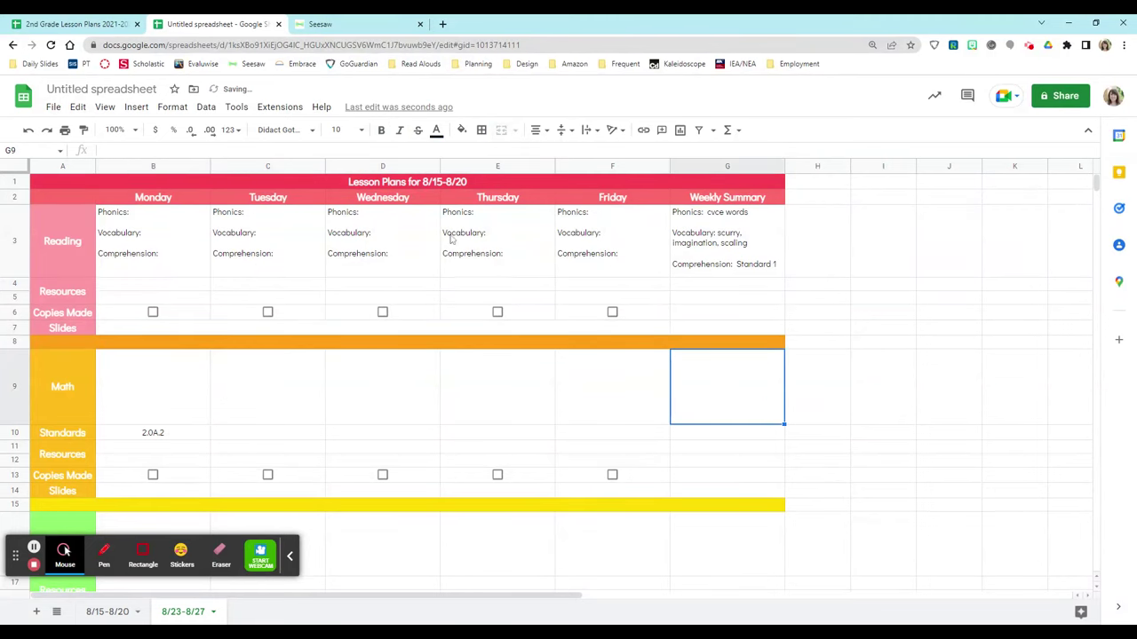
Change the title in row 1 of the duplicated sheet to "Lesson Plans for 8/23-8/27".
{"action": "left_click", "coordinate": [459, 182]}
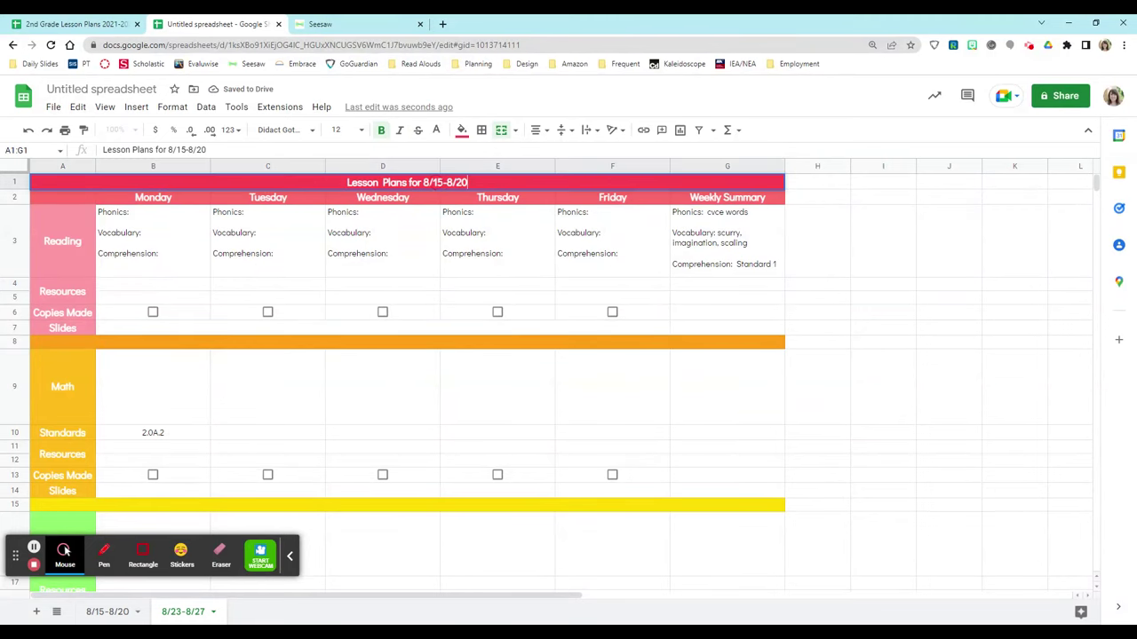
{"action": "double_click", "coordinate": [459, 182]}
{"action": "left_click_drag", "start_coordinate": [509, 183], "coordinate": [434, 182]}
{"action": "type", "text": "23-"}
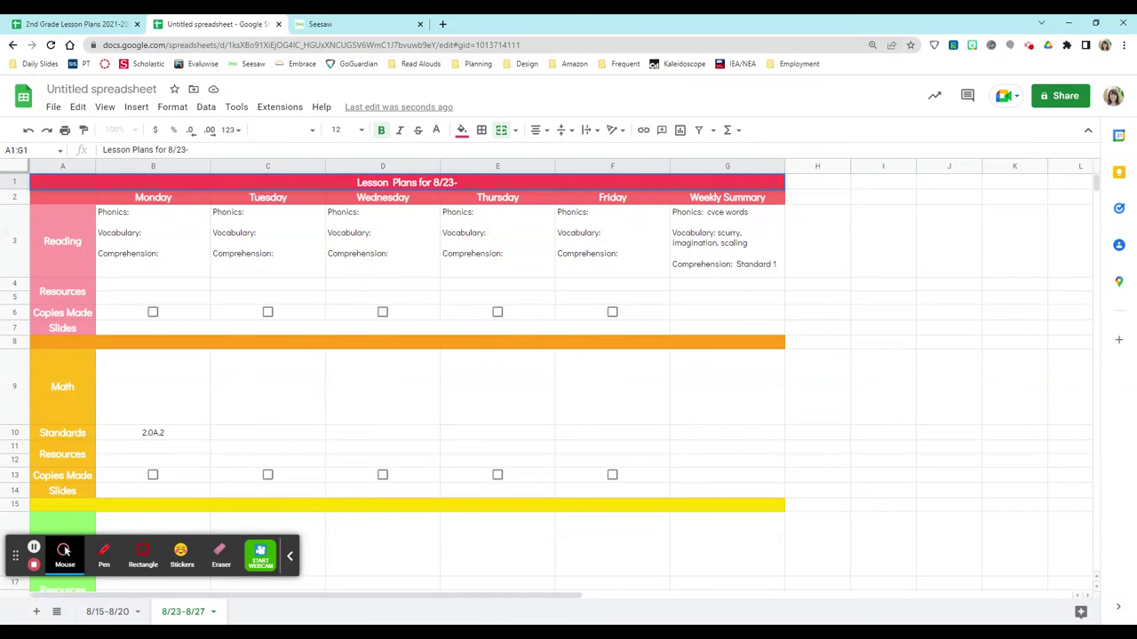
{"action": "type", "text": "8/27"}
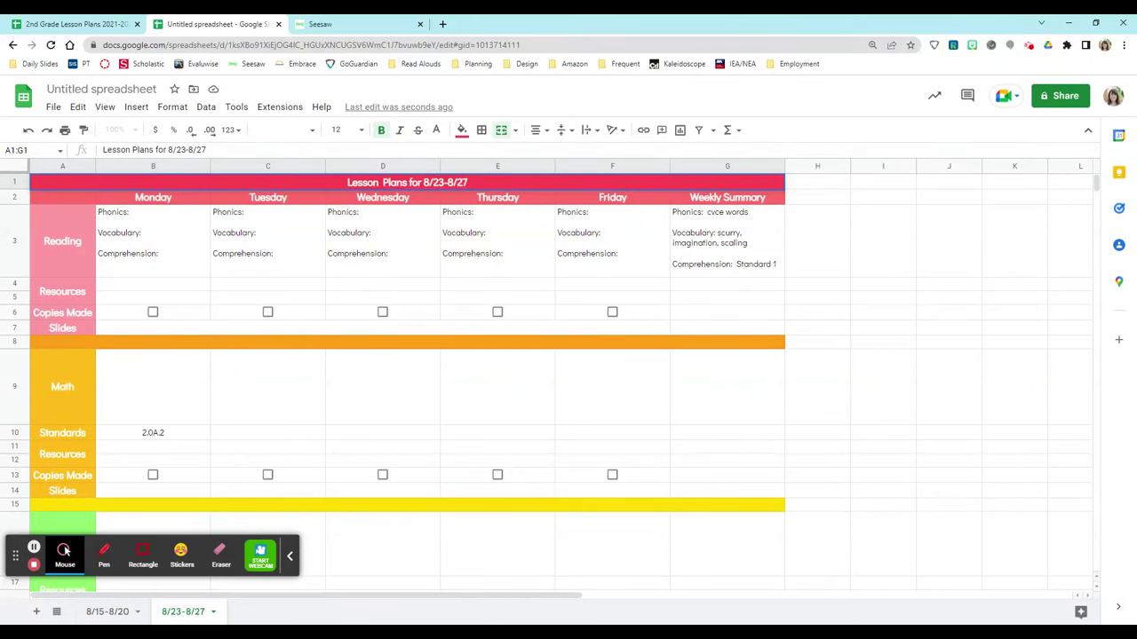